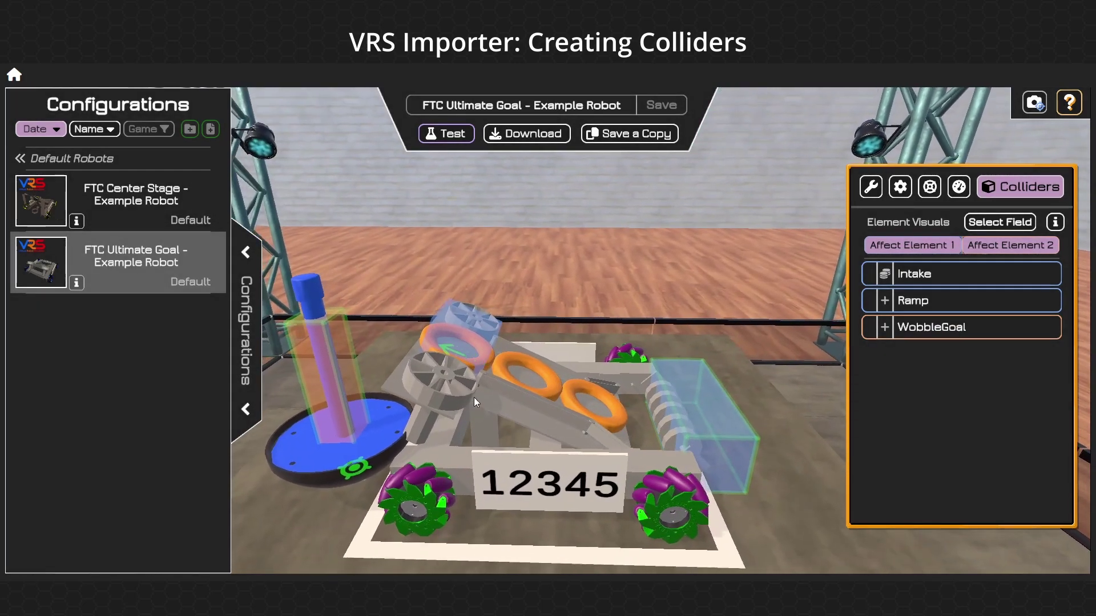
Step: Filter the collider list by Affect Element 1 and Affect Element 2 in turn to see which colliders affect each element
drag(474, 398, 385, 396)
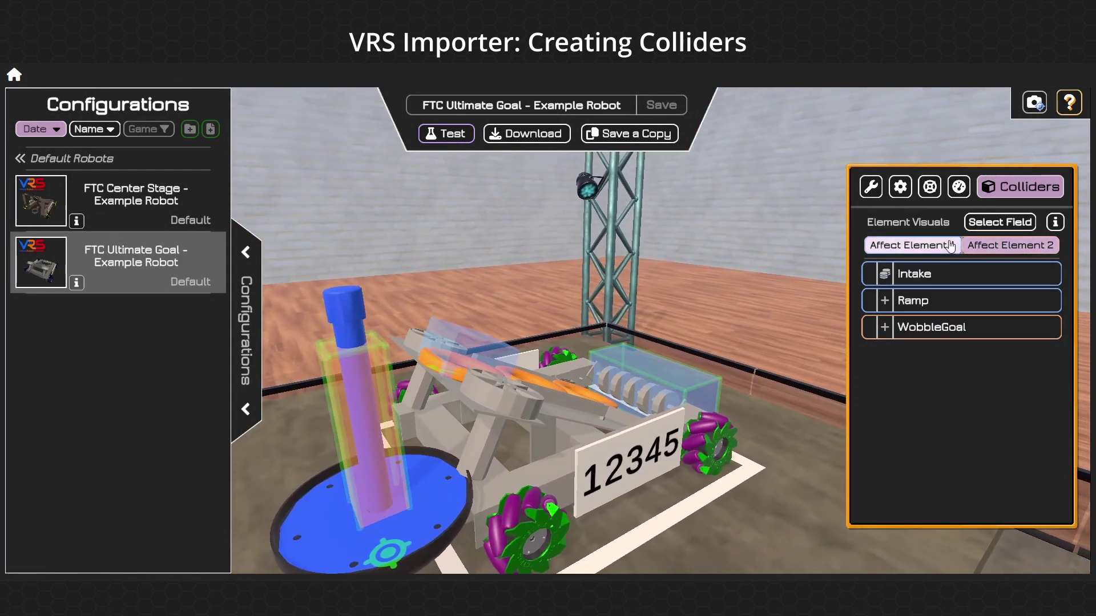
click(993, 245)
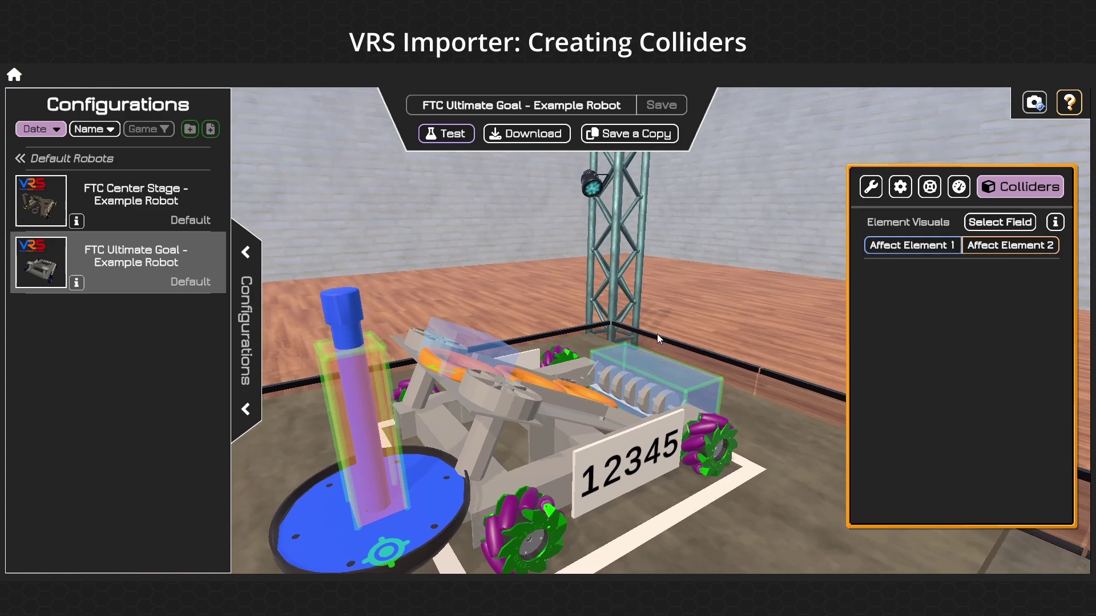
click(947, 247)
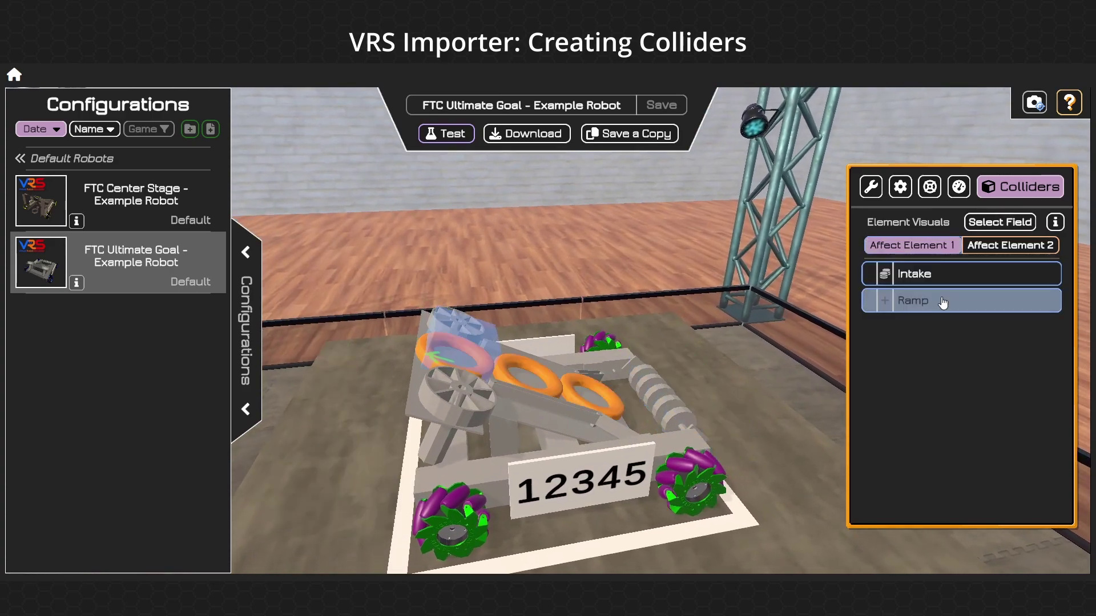
click(1007, 245)
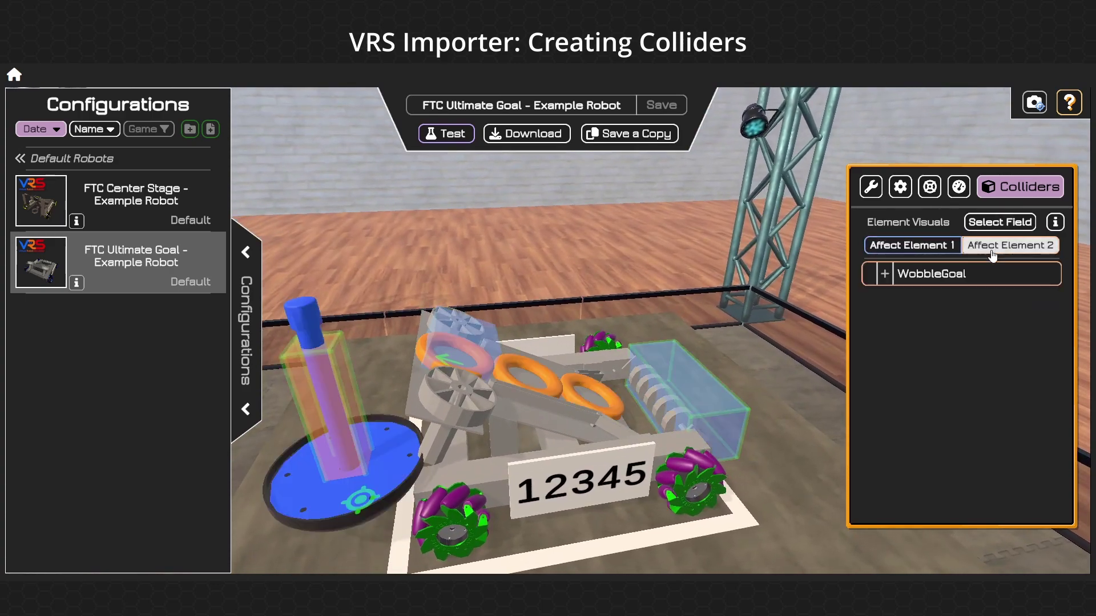
drag(530, 303, 706, 269)
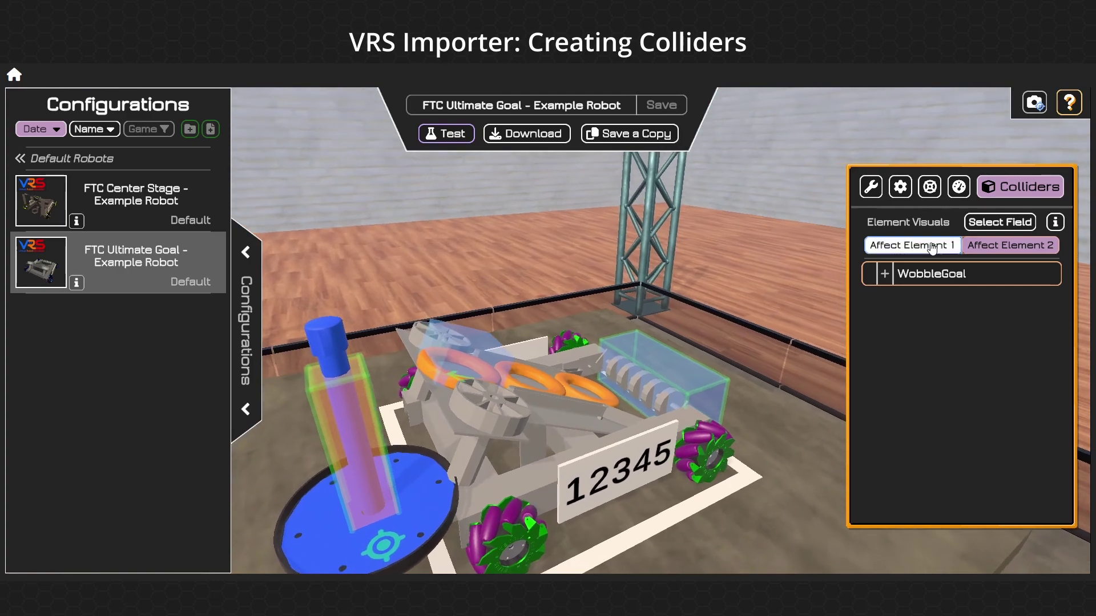
click(930, 248)
click(989, 248)
drag(651, 293, 587, 308)
scroll(587, 308, down, 3)
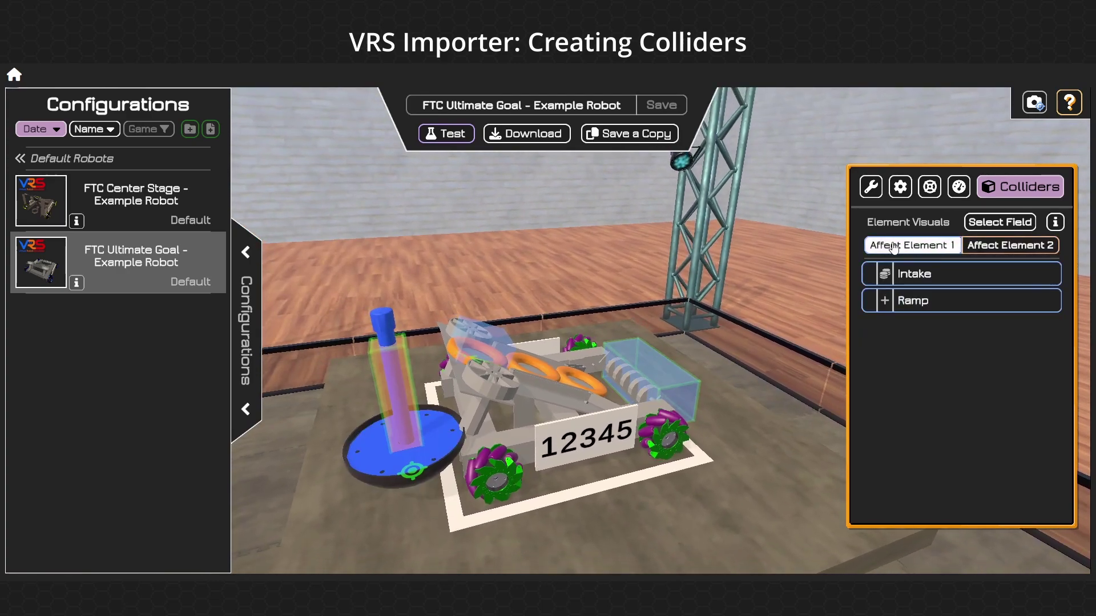
Step: Open the Intake collider and examine its intake options and its box around the front rollers from several angles
click(927, 274)
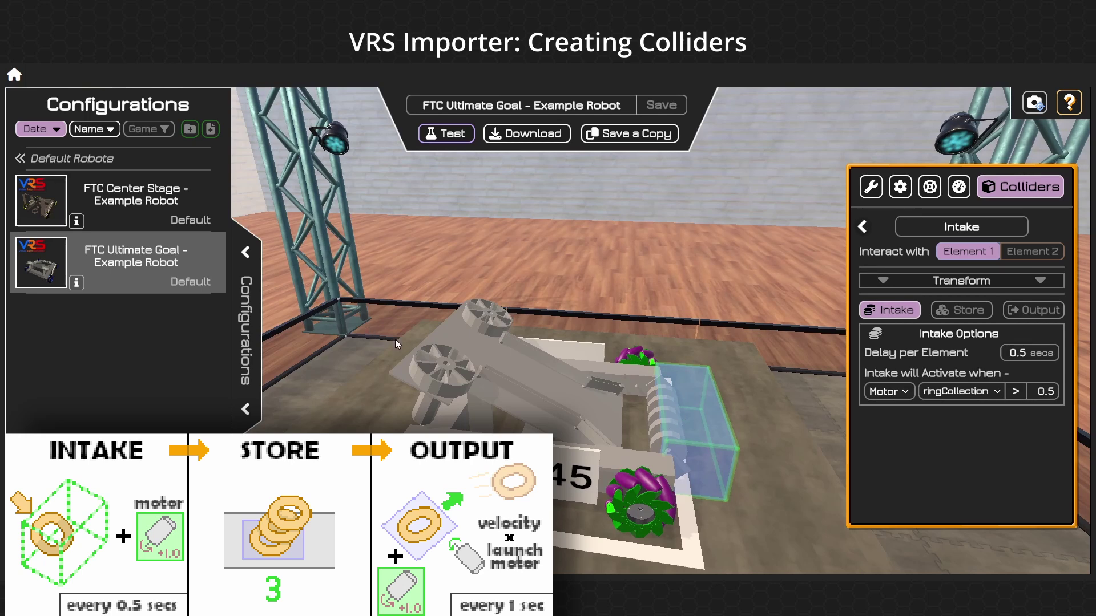
drag(495, 344, 833, 318)
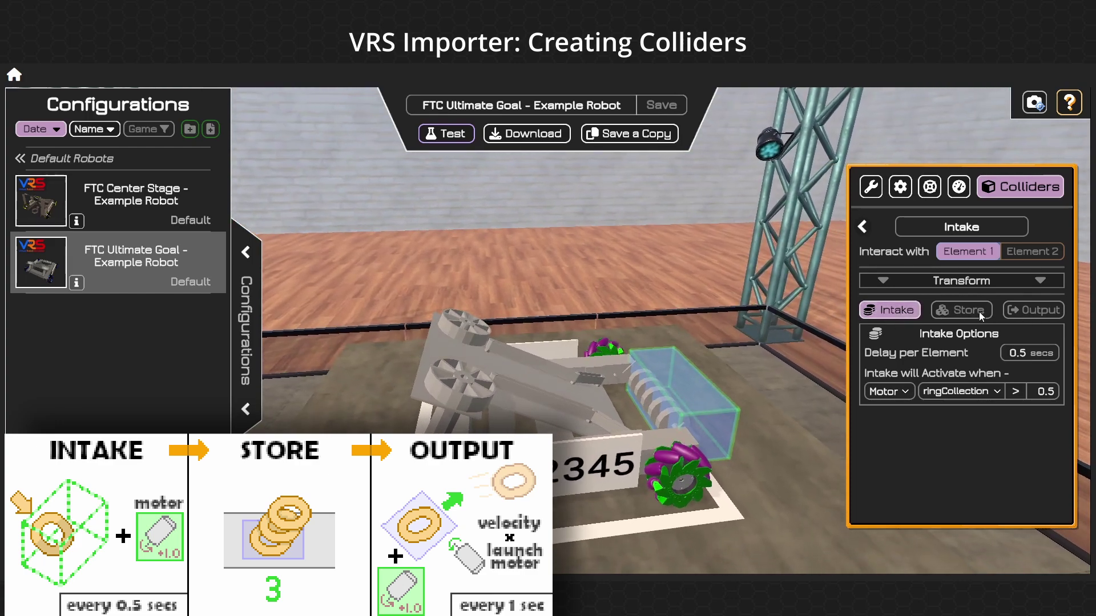
drag(799, 348, 607, 425)
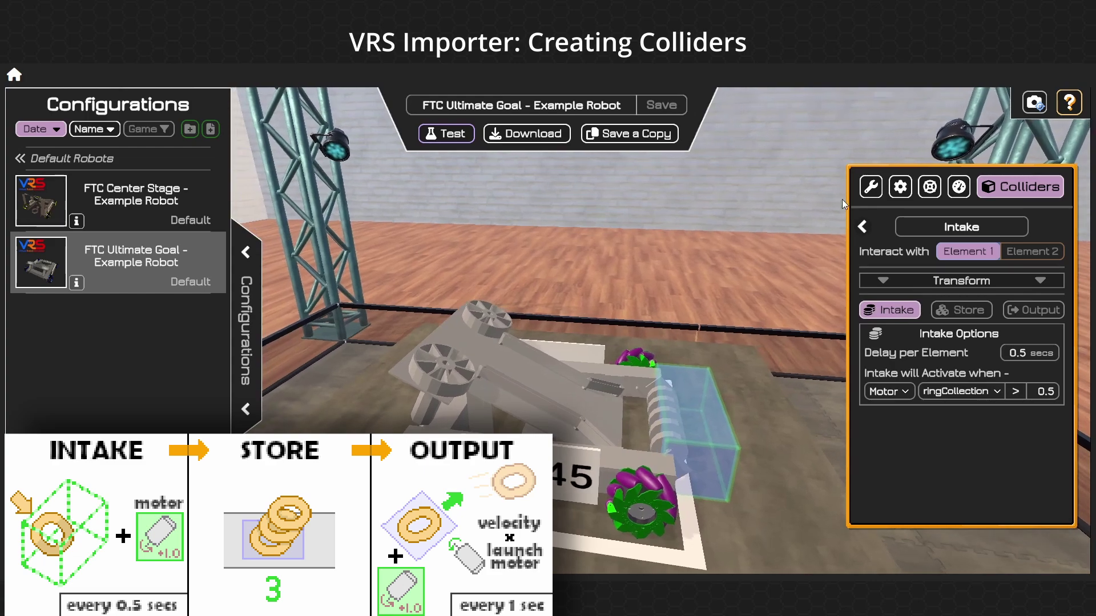
drag(686, 454, 723, 468)
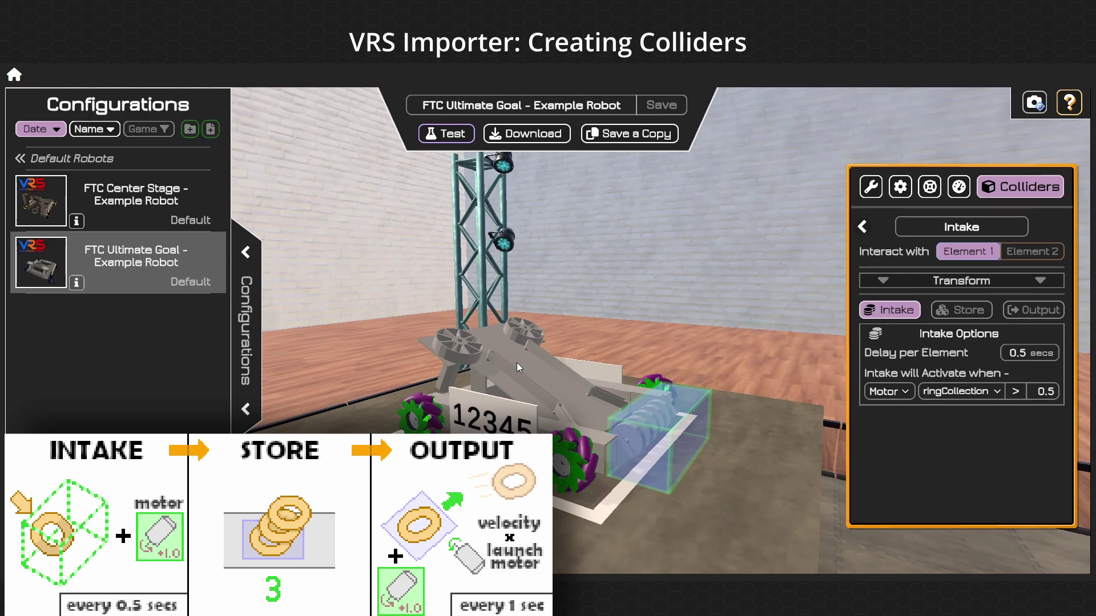
drag(516, 362, 693, 451)
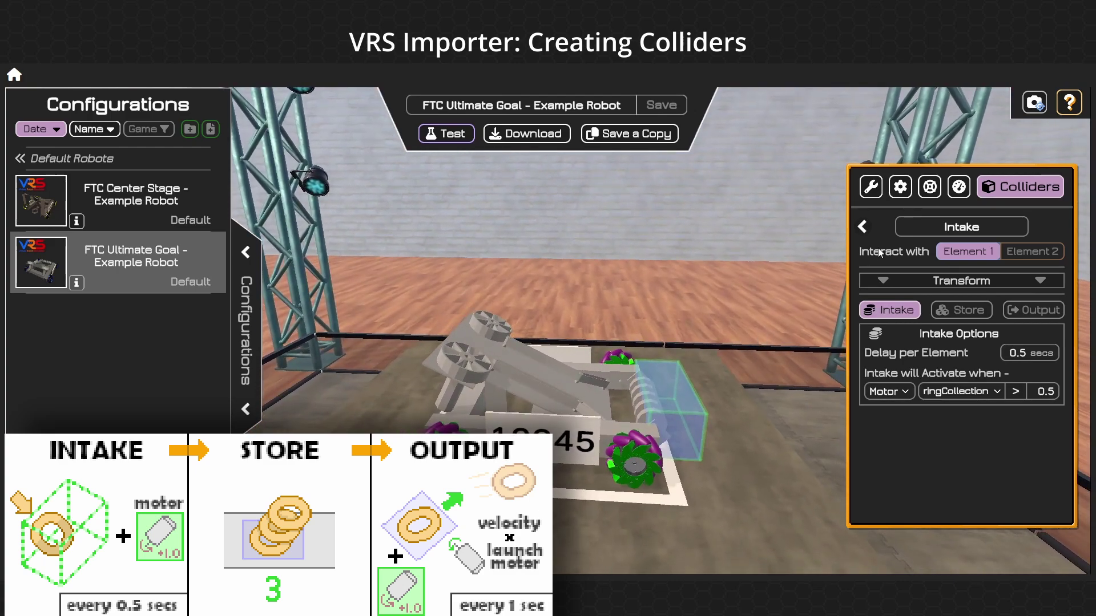
click(860, 228)
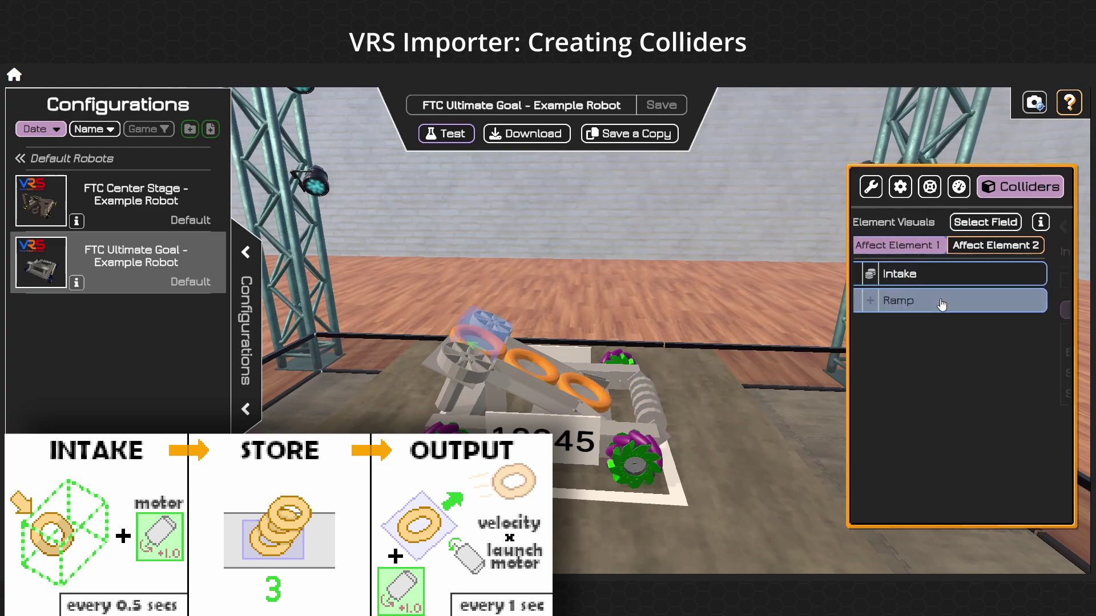
Step: Open the Ramp collider and examine its Store options against the rings stacked on the robot's ramp
click(941, 303)
drag(532, 355, 611, 381)
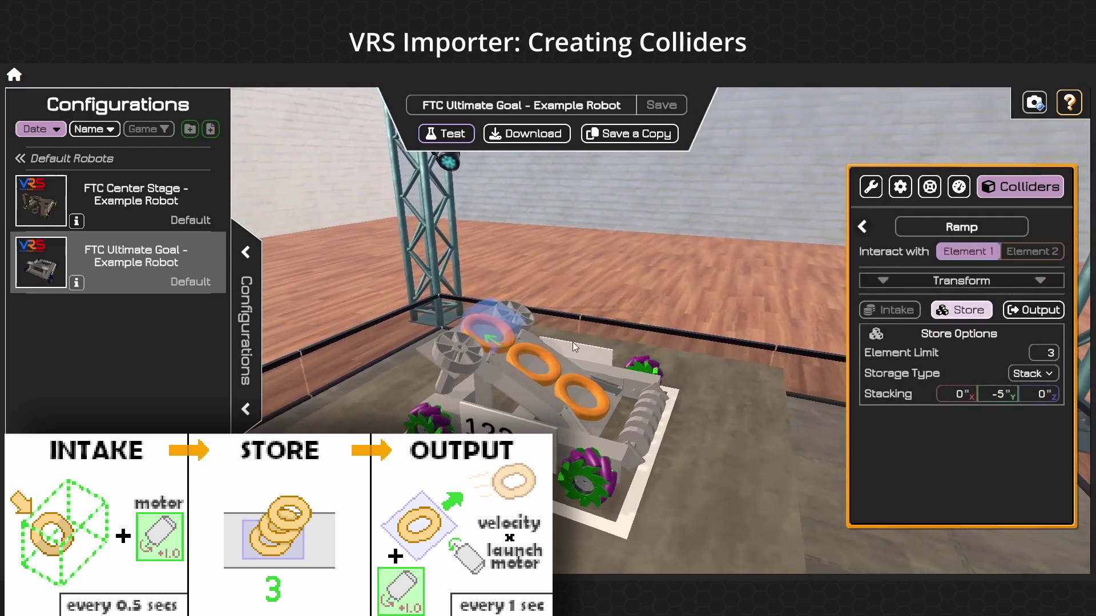
drag(573, 342, 663, 409)
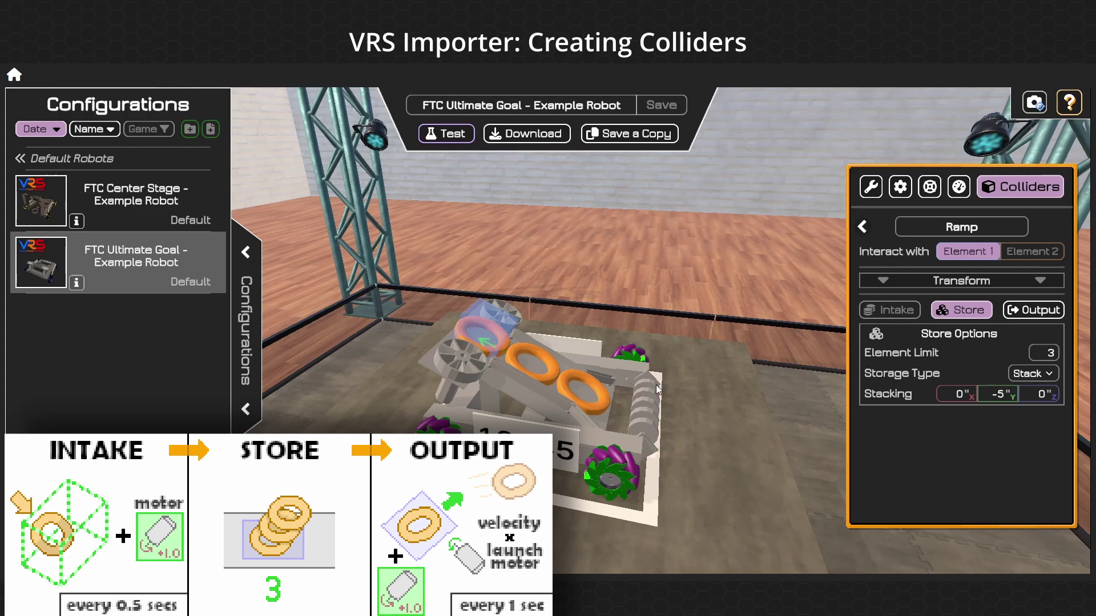
drag(656, 385, 544, 375)
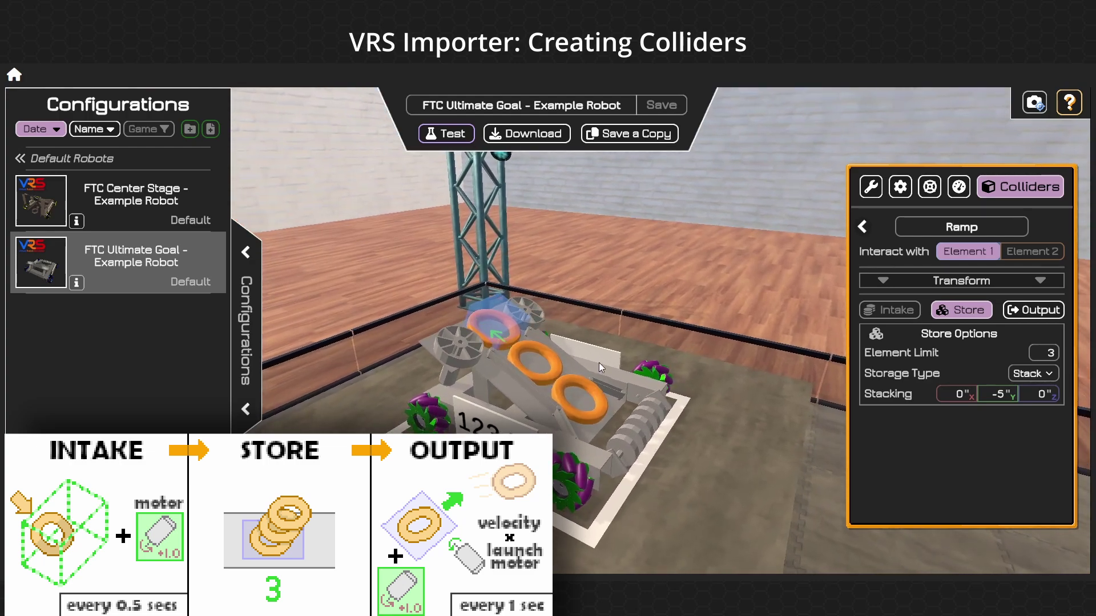
Step: Examine the Ramp collider's Output options and its launch arrow, and return to the collider list
click(1033, 310)
drag(655, 324, 502, 313)
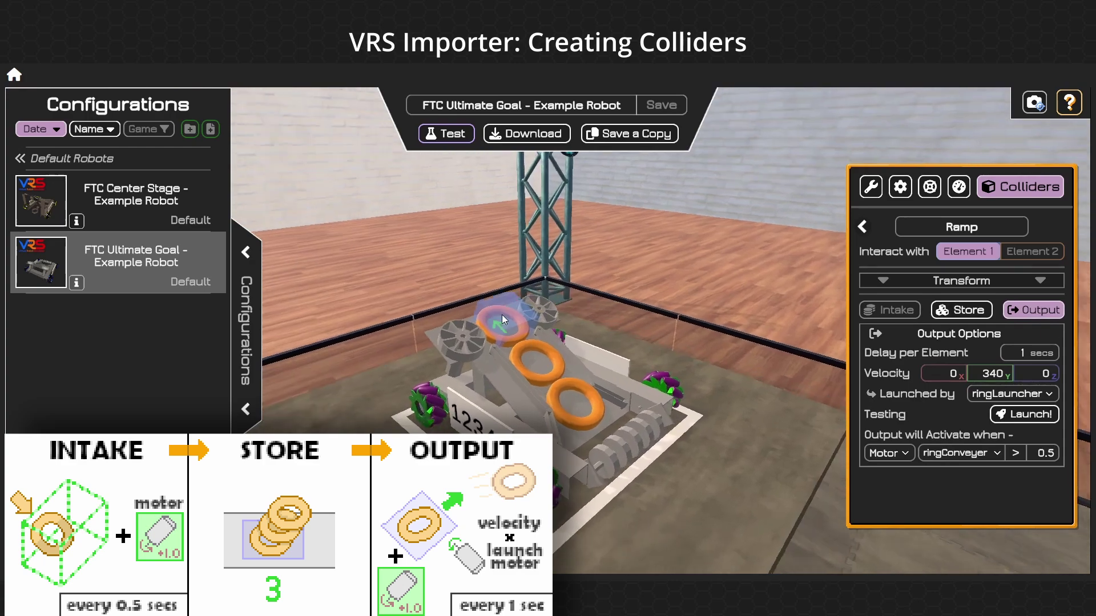
scroll(502, 312, up, 3)
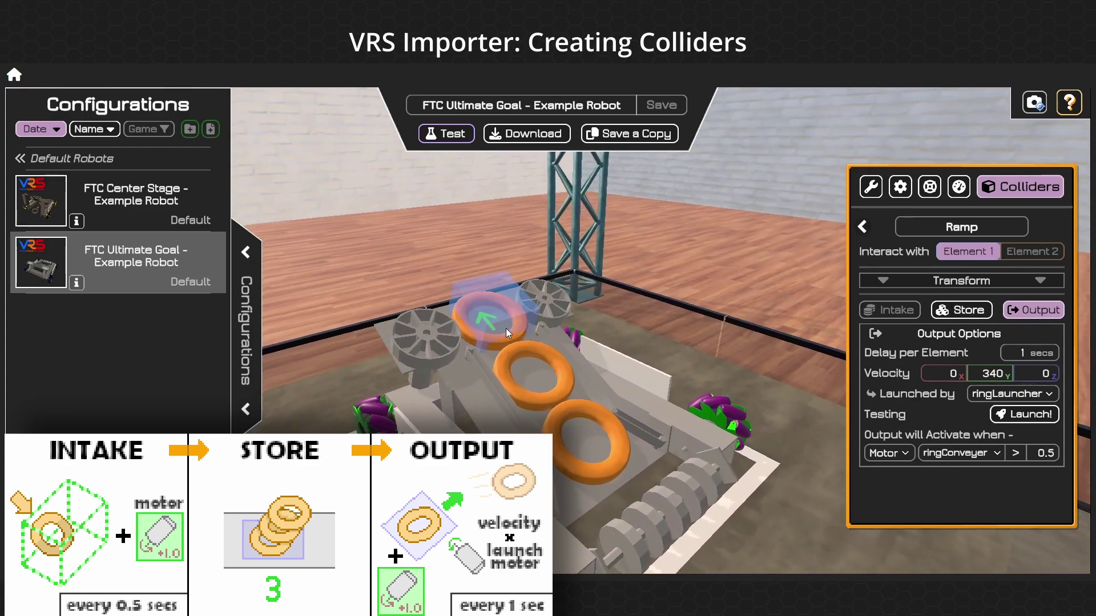
click(862, 226)
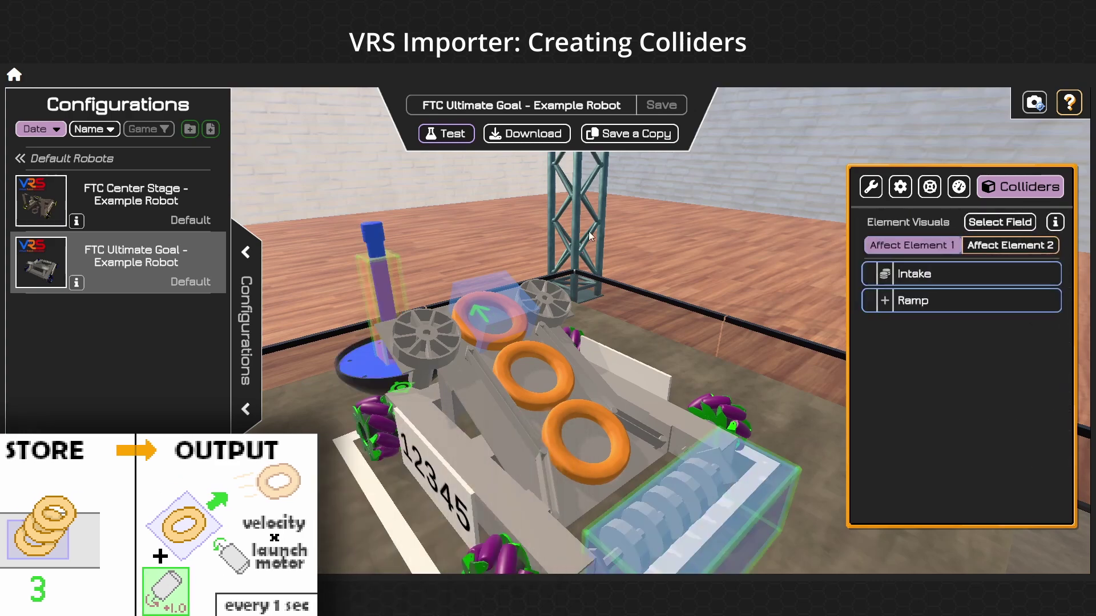
Step: Save a copy of the FTC Ultimate Goal example robot in Custom Robots under the suggested name
drag(591, 237, 687, 288)
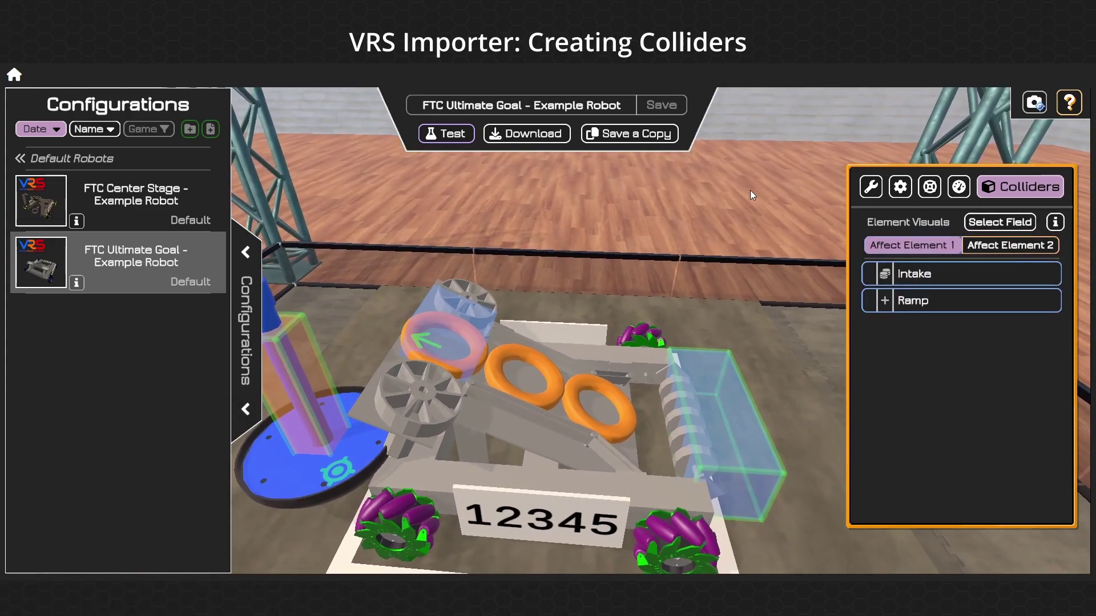
click(635, 135)
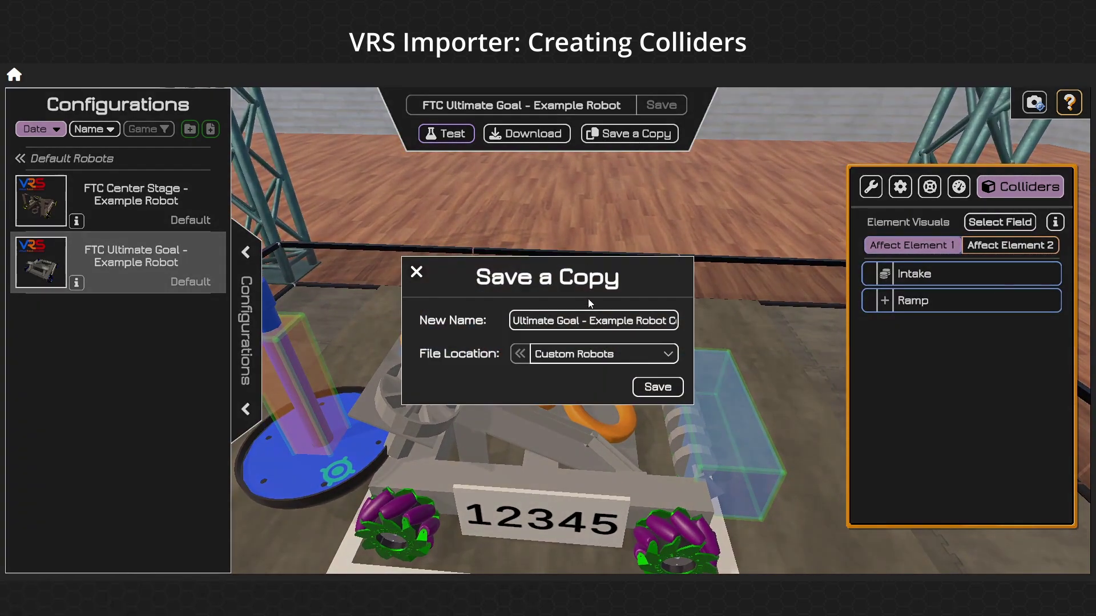
click(613, 363)
click(610, 371)
click(656, 387)
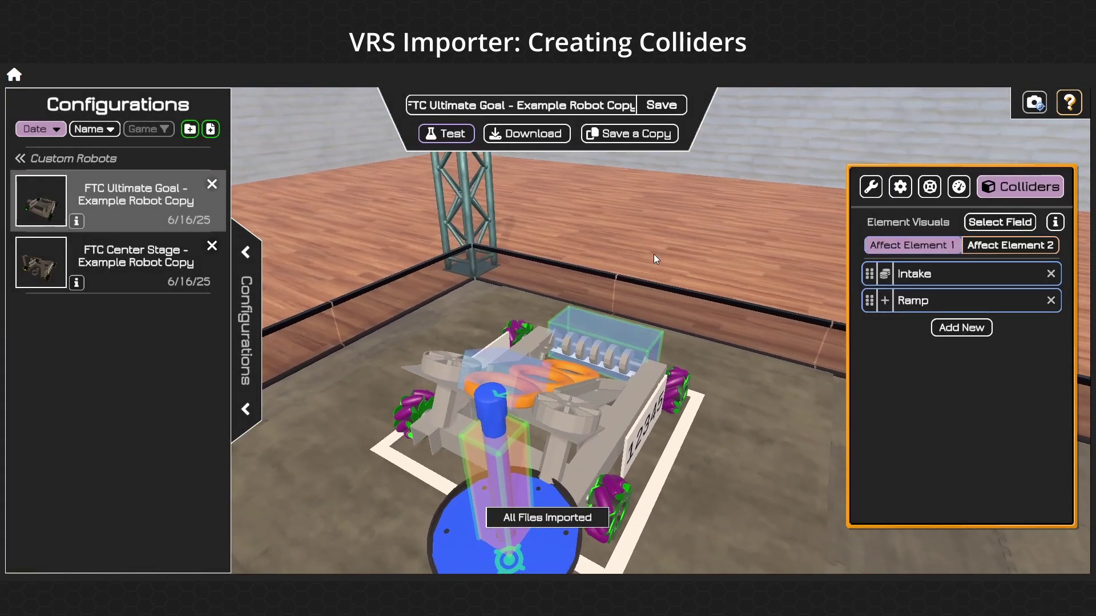
Step: Delete the Intake, Ramp and WobbleGoal colliders from the copied robot
click(1051, 274)
click(1051, 274)
click(1005, 251)
click(1051, 272)
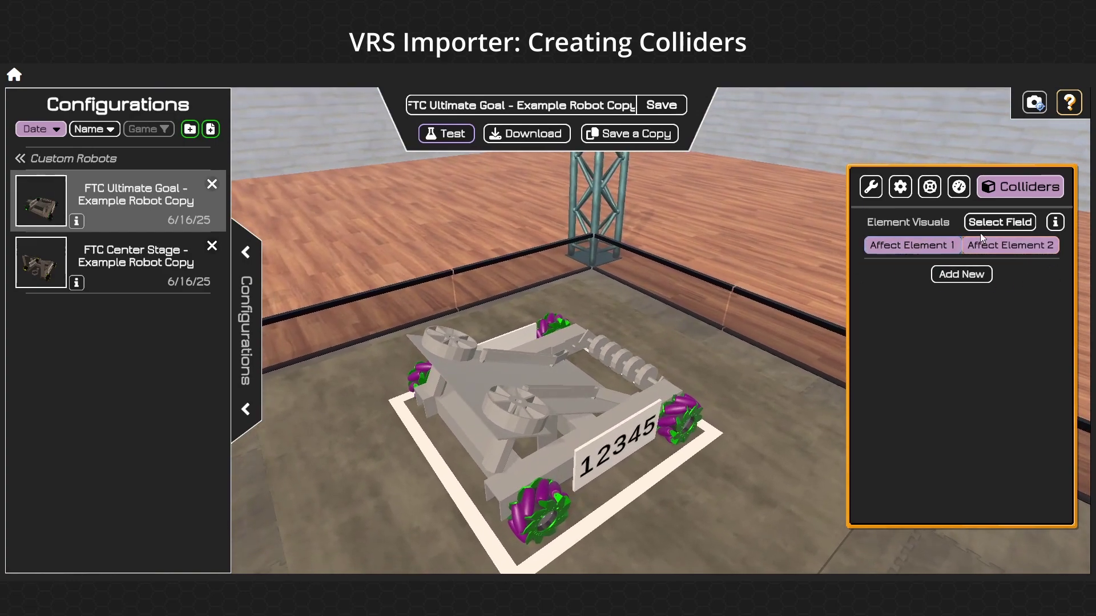
Step: Select the FTC 2020-21 Ultimate Goal field for the element visuals and add a new collider
click(1000, 222)
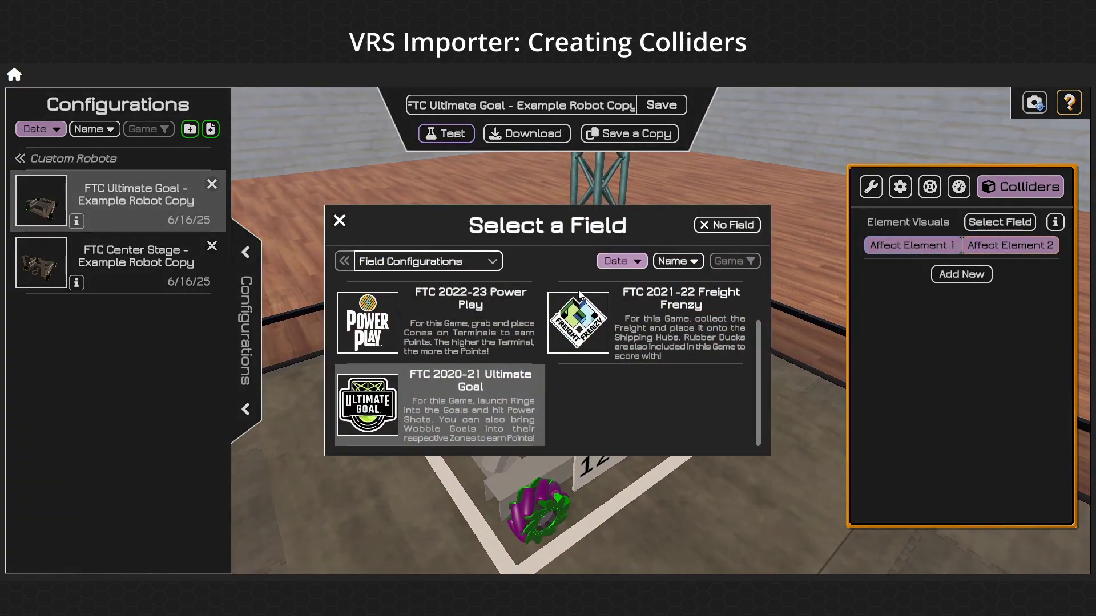
click(483, 399)
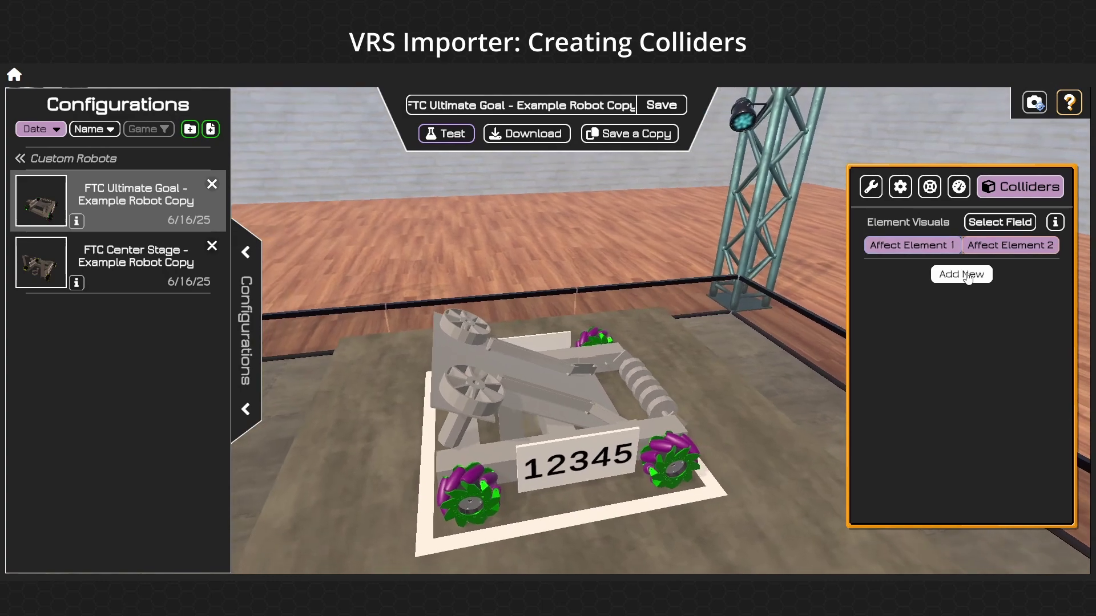
click(937, 277)
click(937, 276)
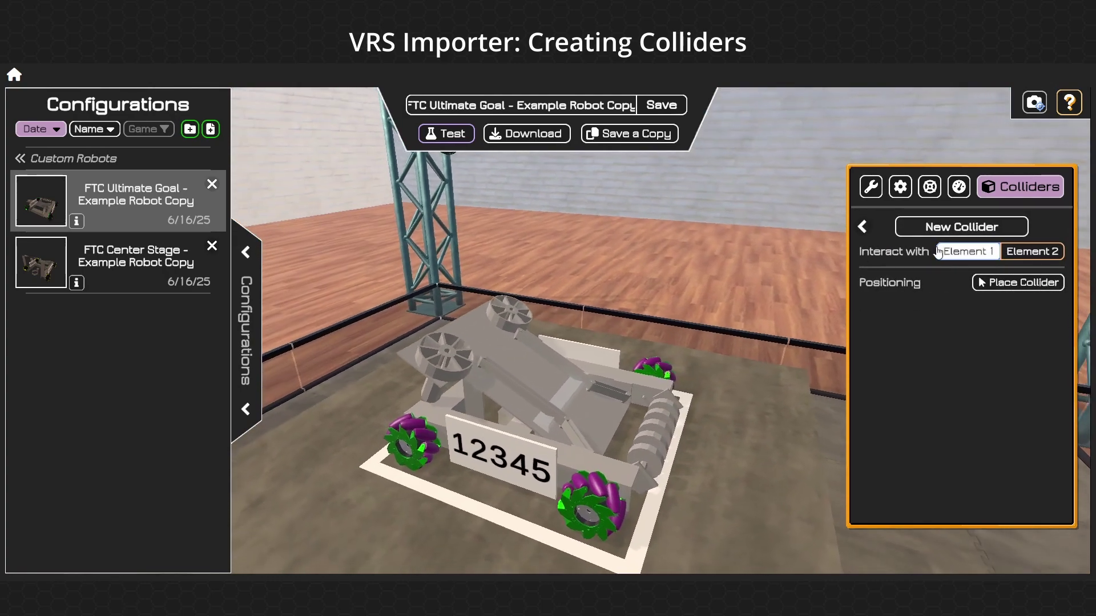
Step: Make the new collider interact with Element 1 and place it on the robot's front intake rollers
click(979, 257)
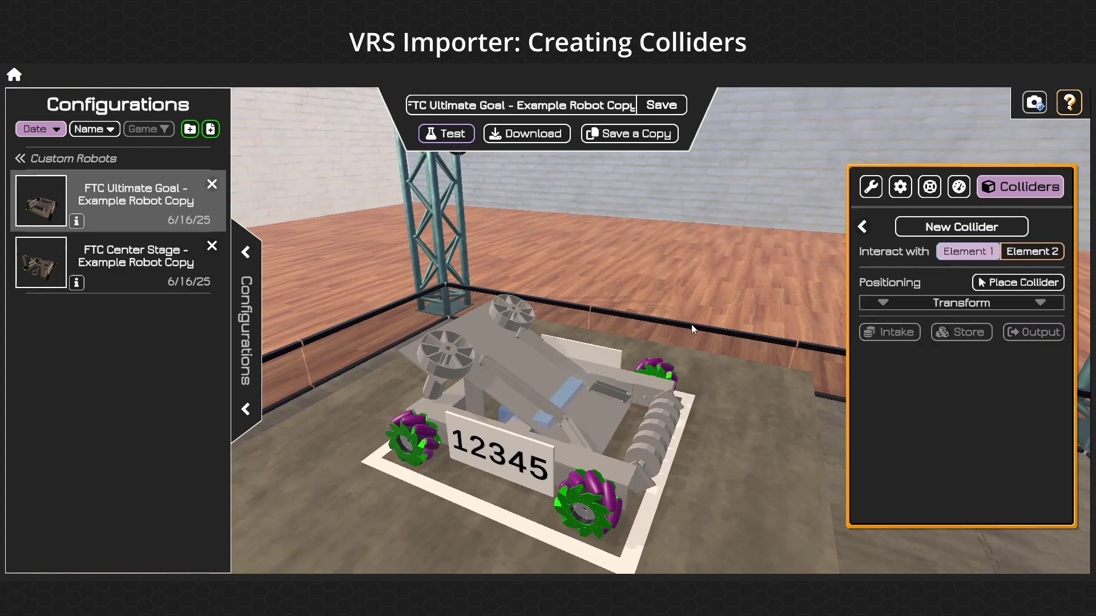
click(988, 285)
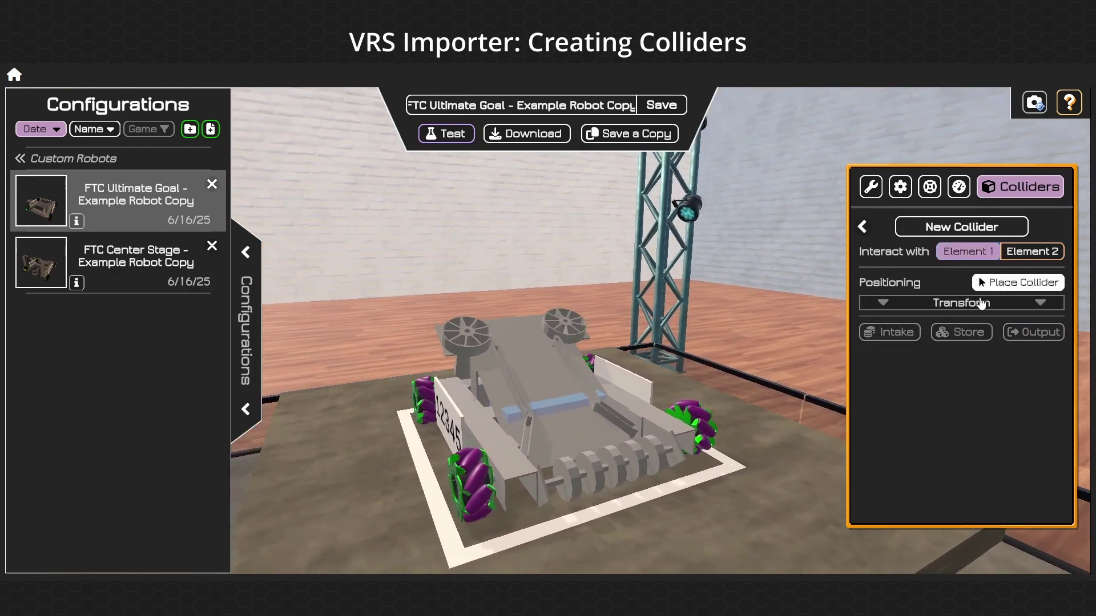
click(607, 474)
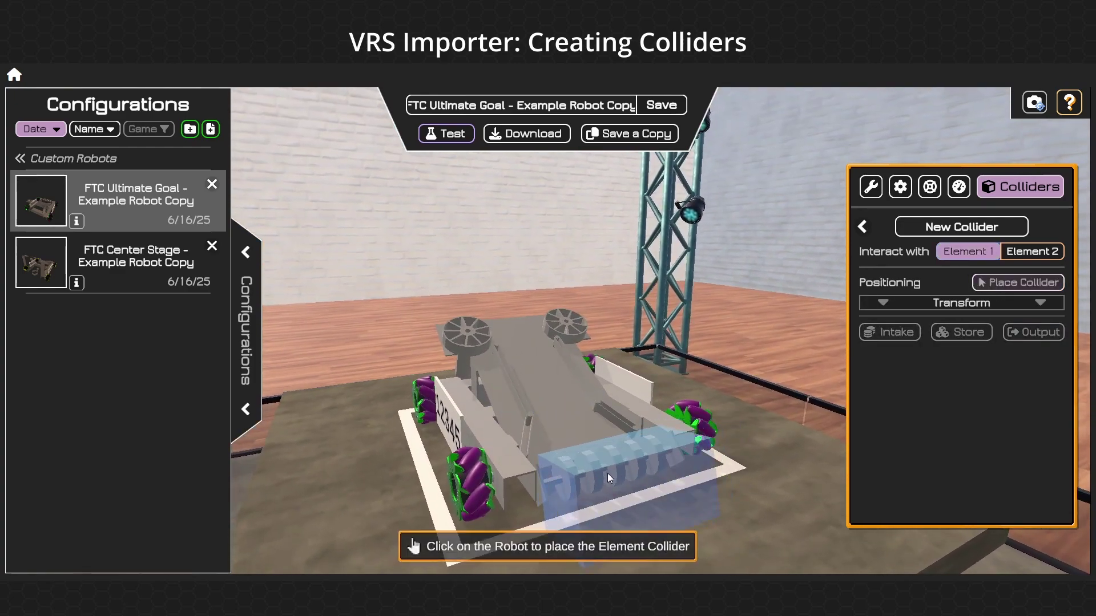
Step: Expand the new collider's transform settings and set its X rotation to -180°
click(929, 304)
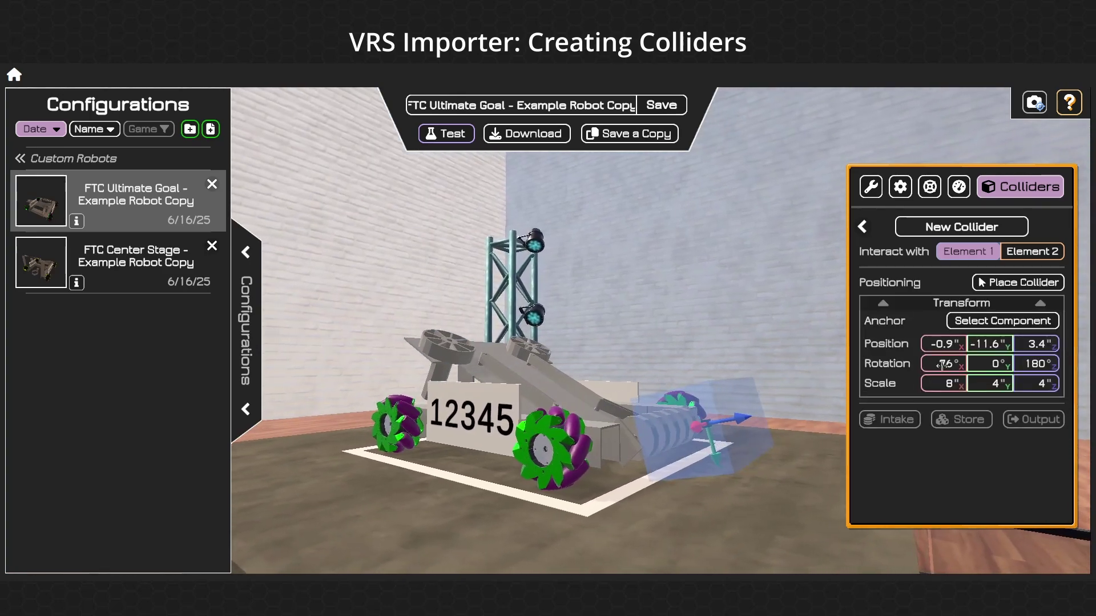
drag(944, 365, 883, 365)
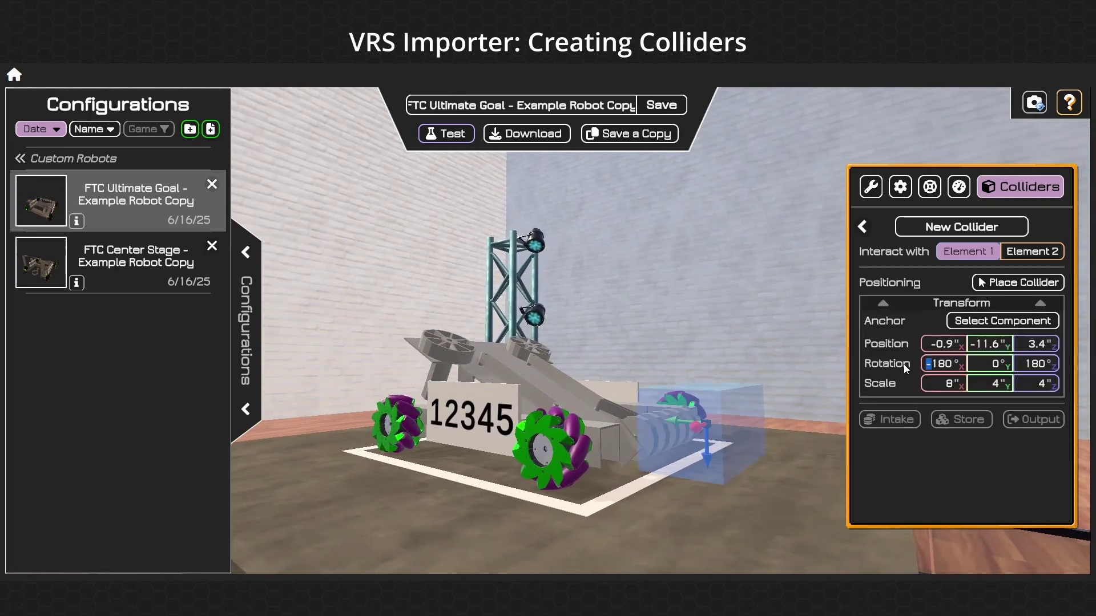
drag(743, 368, 799, 382)
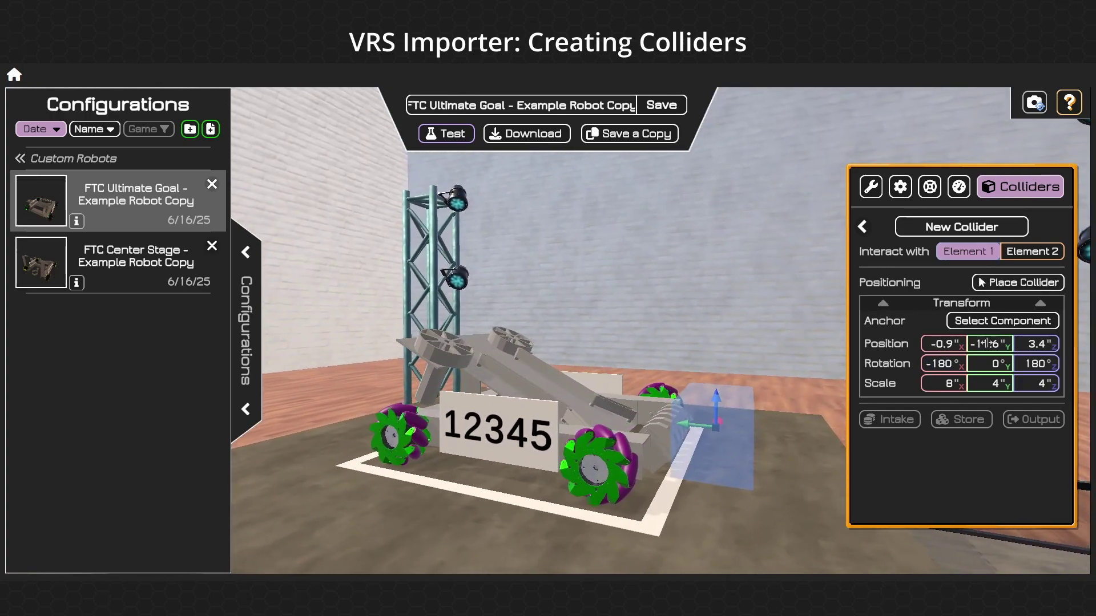
Step: Set the new collider's Y position to -10" so that it overlaps the intake rollers
text(-12)
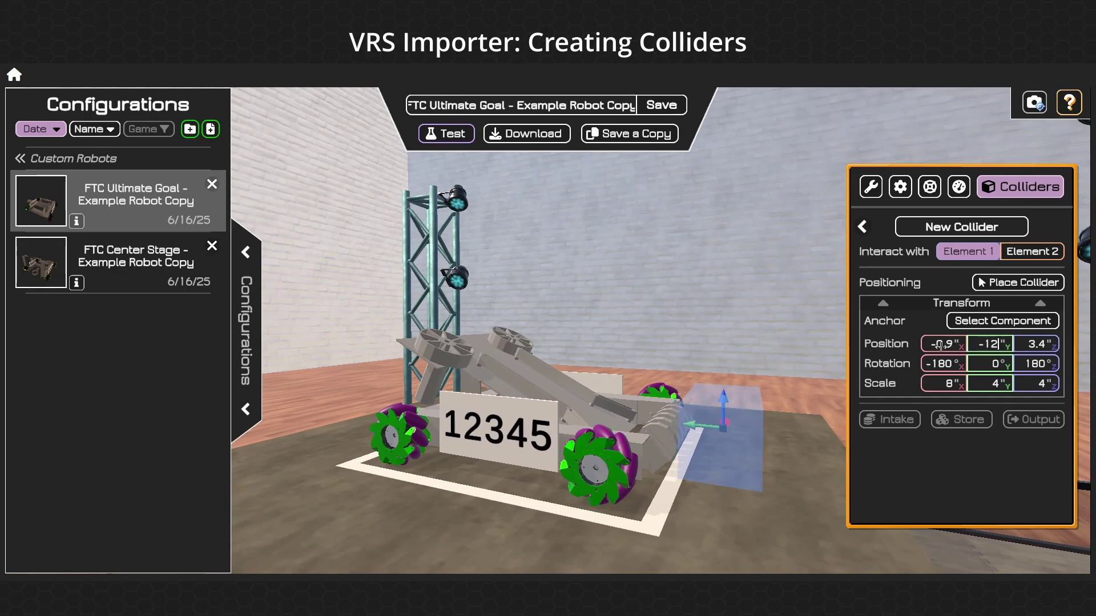
key(Home)
key(Delete)
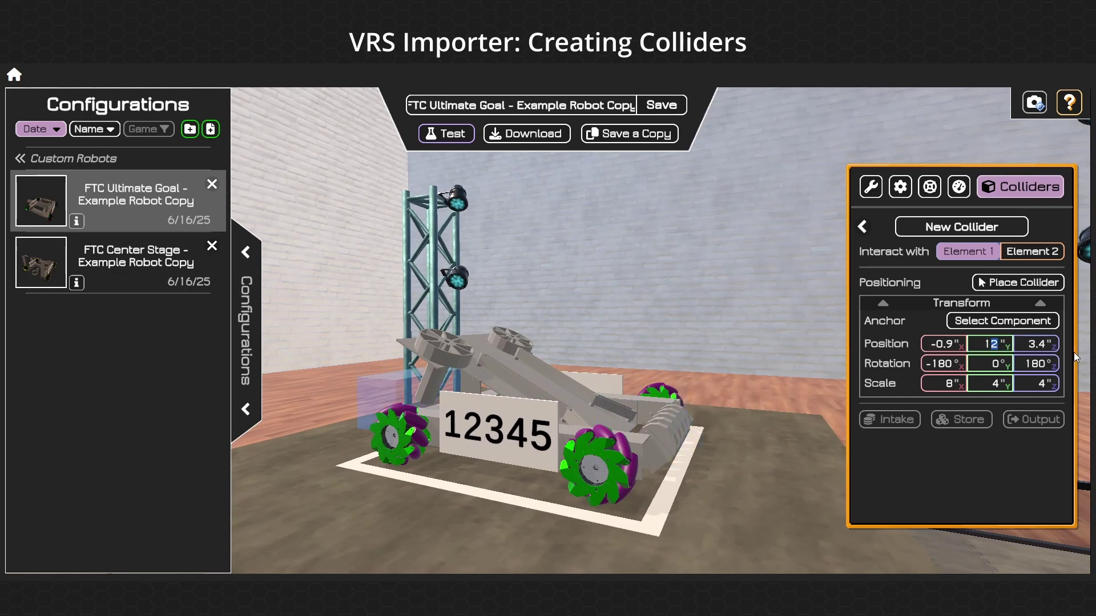
text(-1)
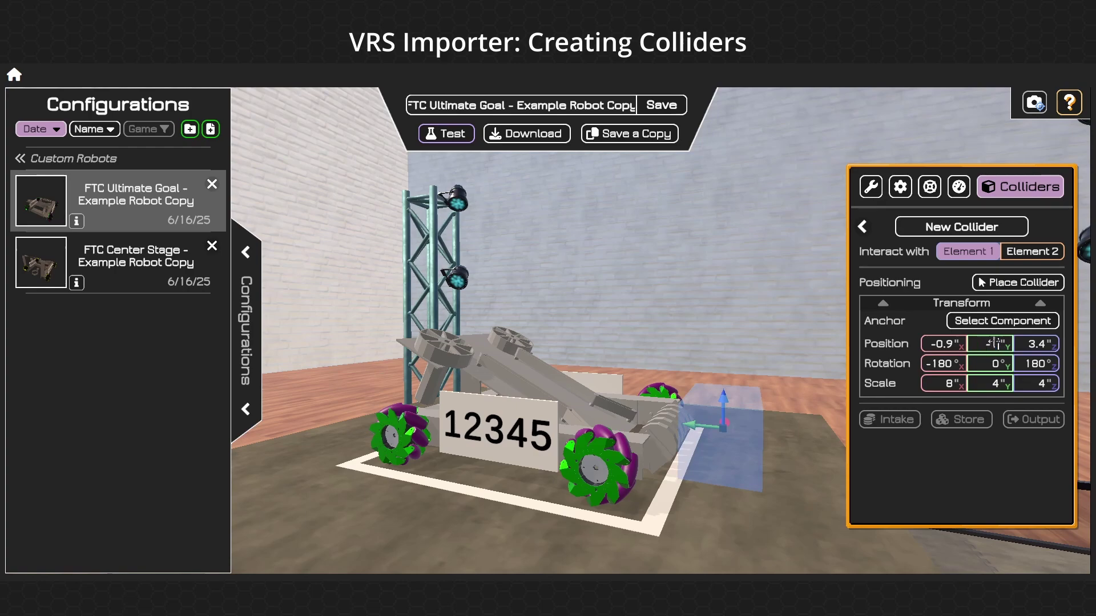
text(0)
drag(498, 334, 588, 481)
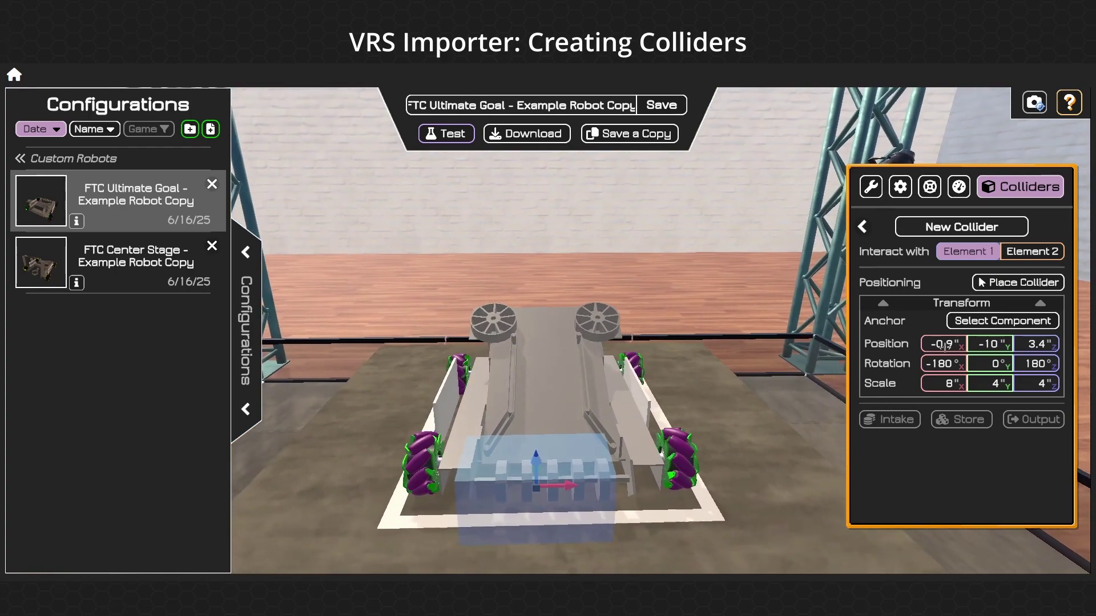
Step: Set the intake collider's X position to 0" to center it on the rollers and collapse its transform settings
click(939, 344)
text(0)
key(Return)
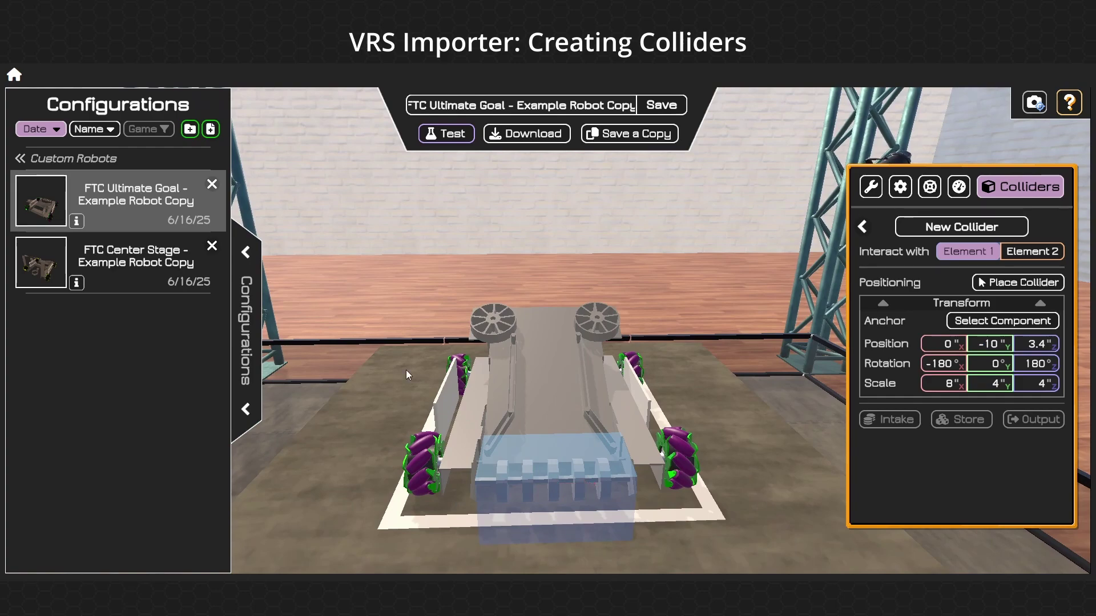
drag(408, 375, 635, 413)
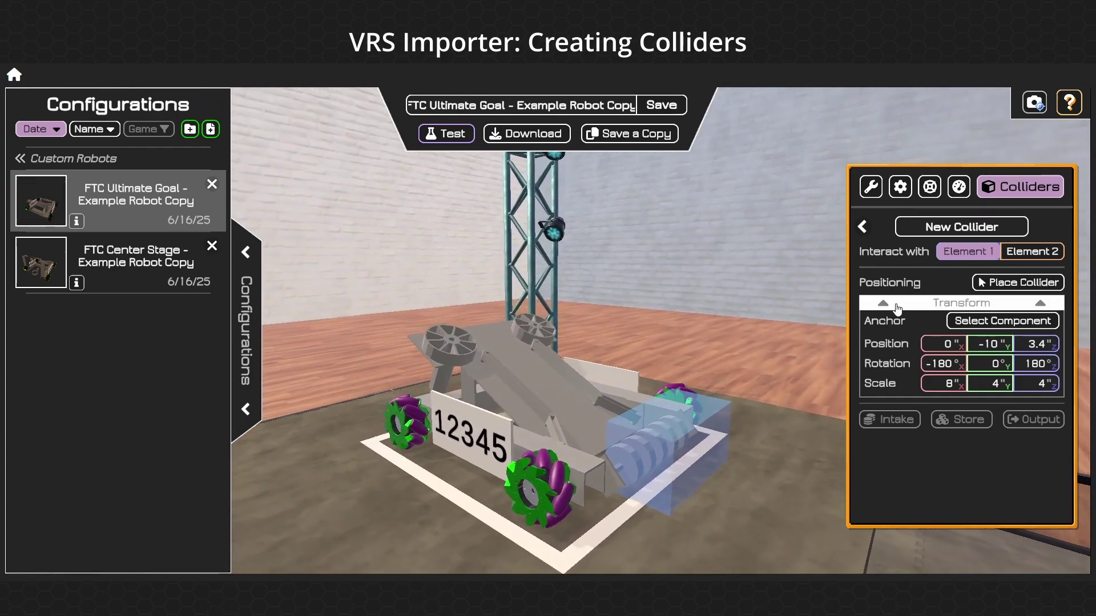
click(897, 309)
drag(657, 393, 628, 423)
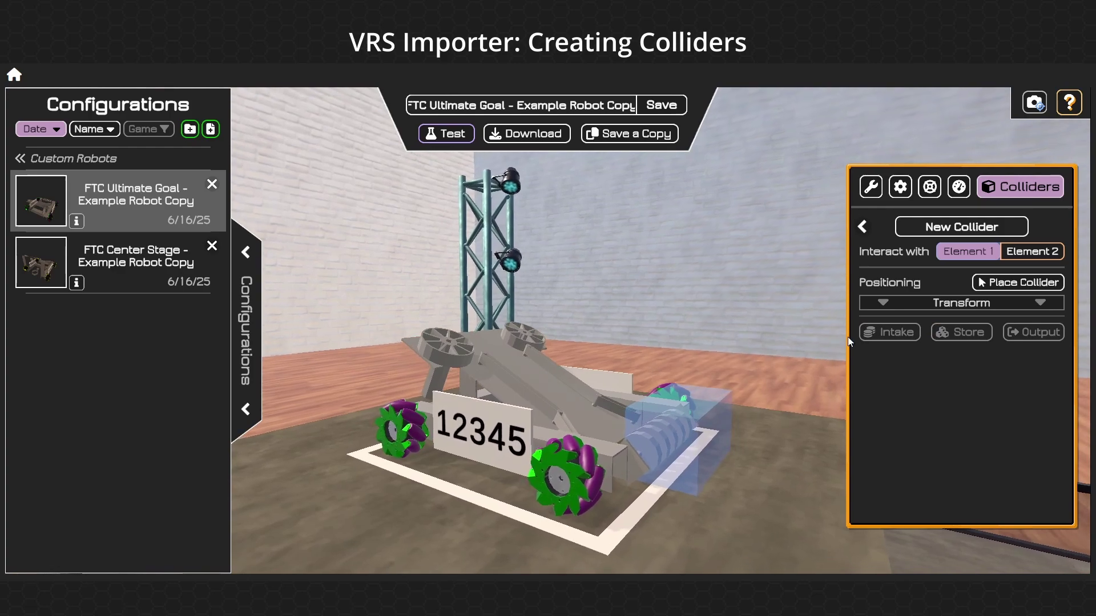
Step: Assign the Intake function to the collider on the front rollers
click(890, 332)
drag(819, 368, 714, 477)
drag(759, 447, 802, 477)
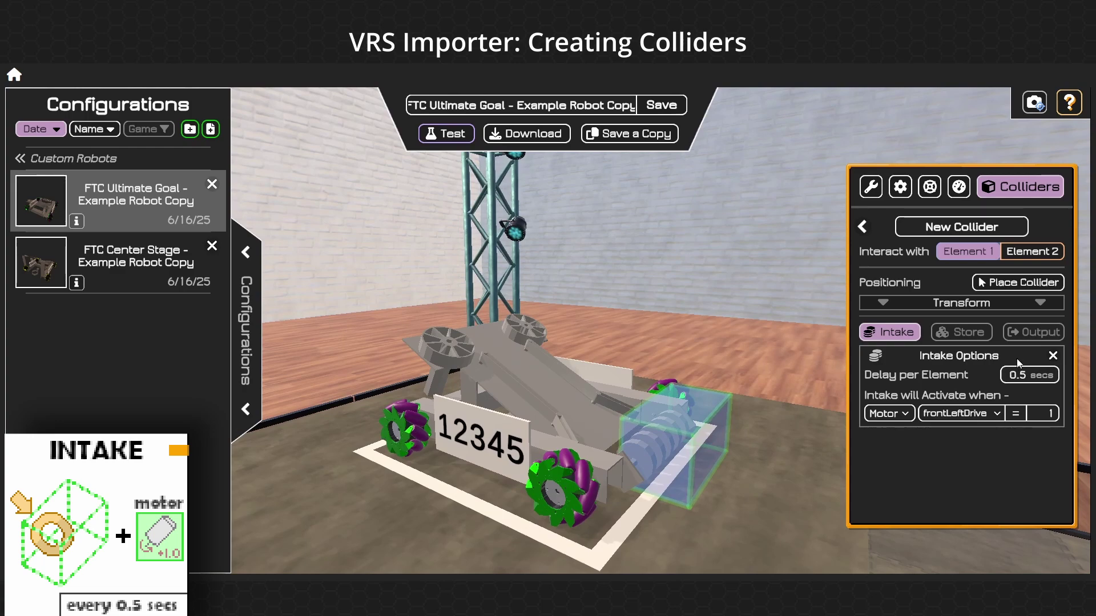
drag(707, 428, 644, 464)
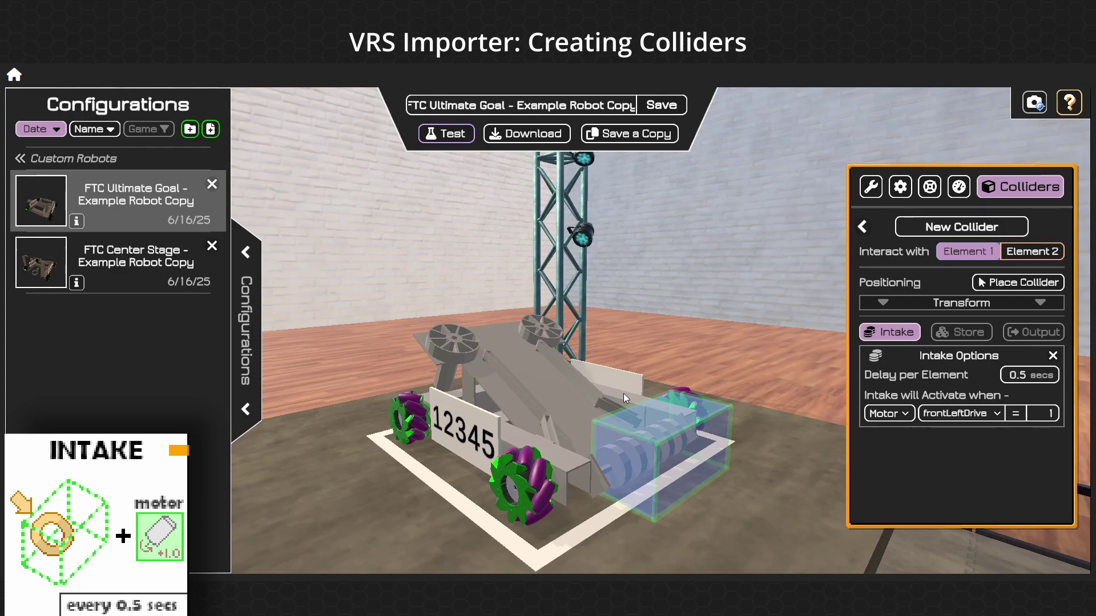
drag(623, 393, 680, 454)
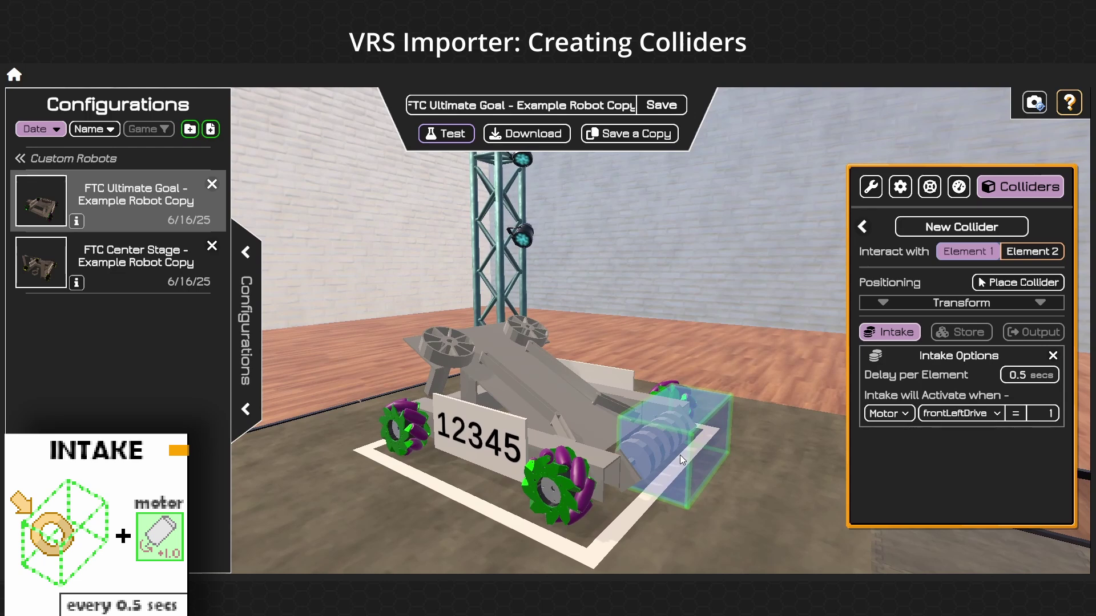
Step: Choose the ringCollection motor as the one that activates the intake
click(889, 414)
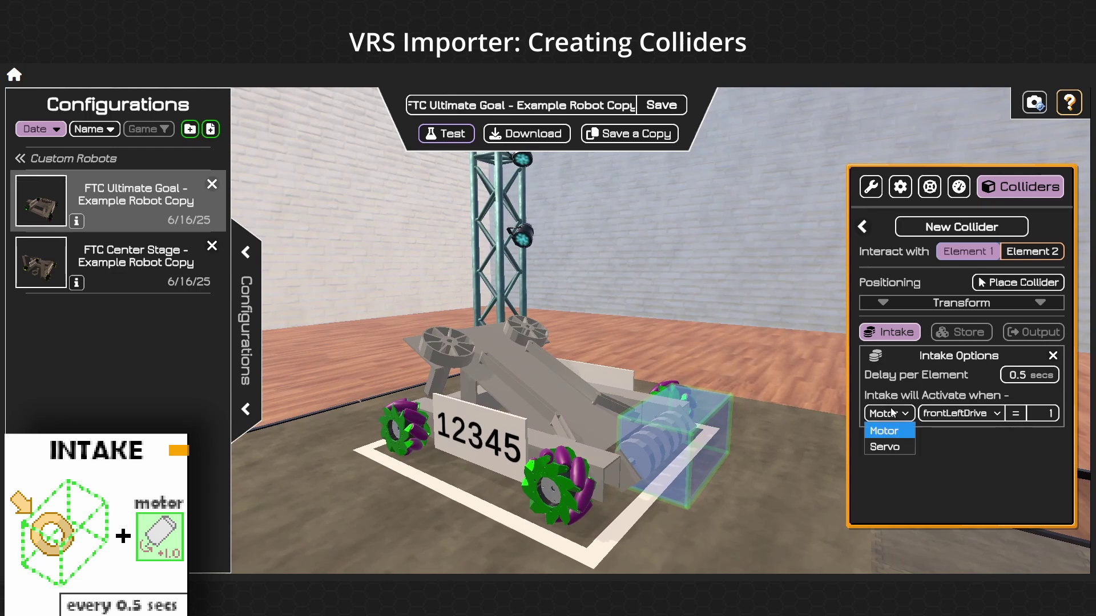
click(967, 454)
click(955, 420)
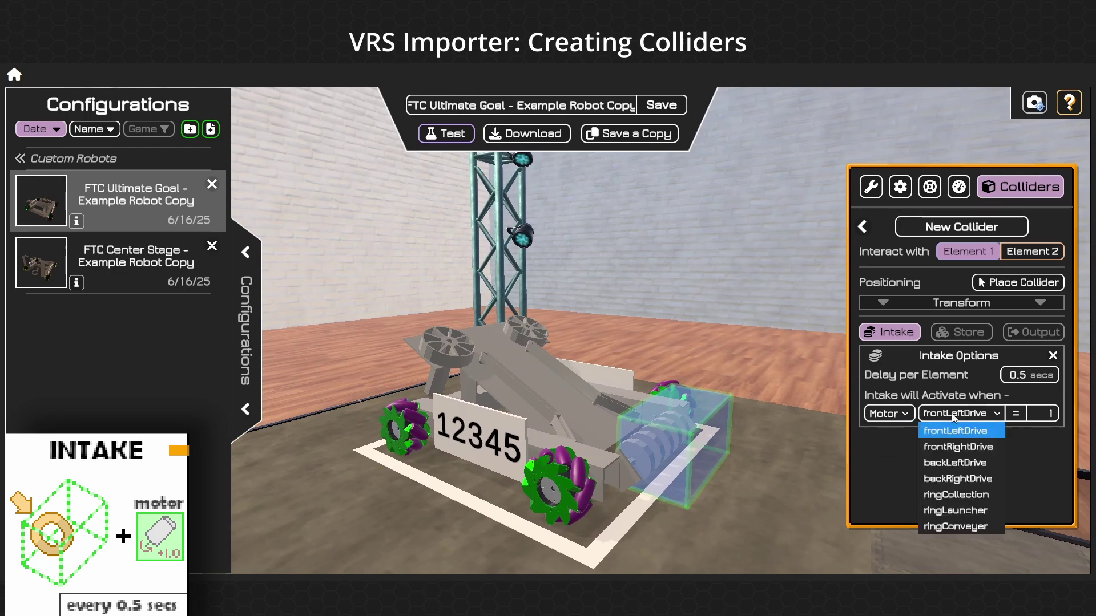
click(960, 495)
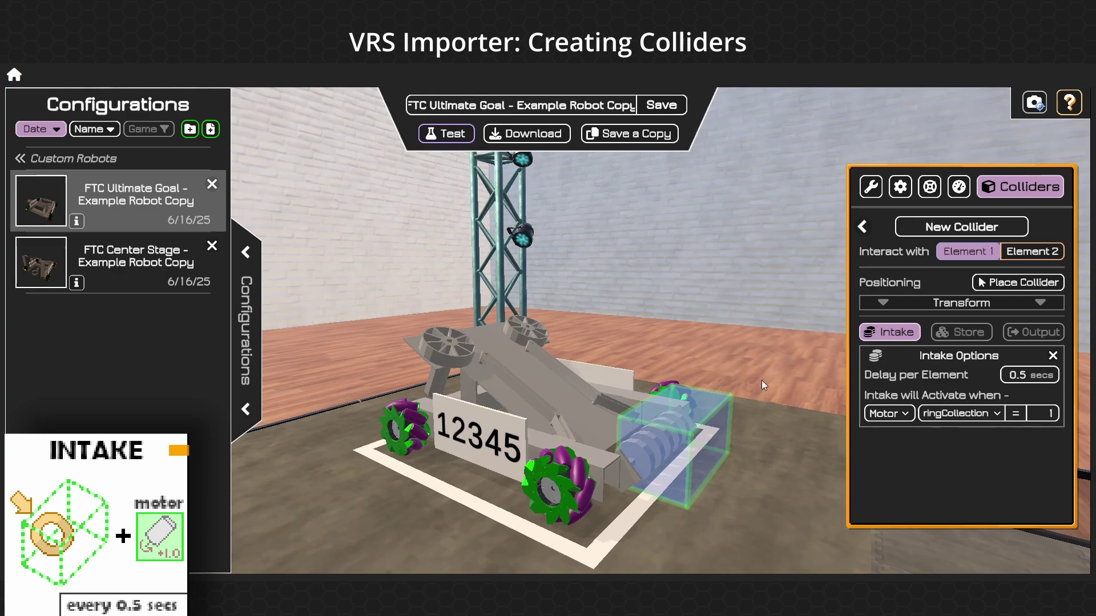
drag(763, 386, 642, 460)
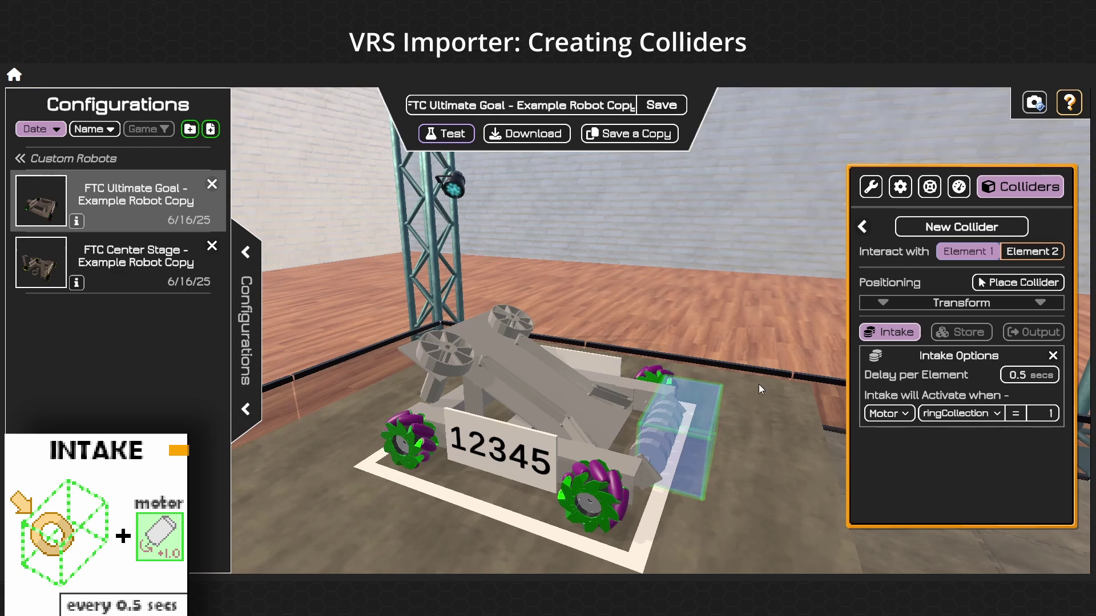
Step: Add a second collider, make it interact with Element 1 and place it on the robot's ramp
click(863, 227)
click(961, 328)
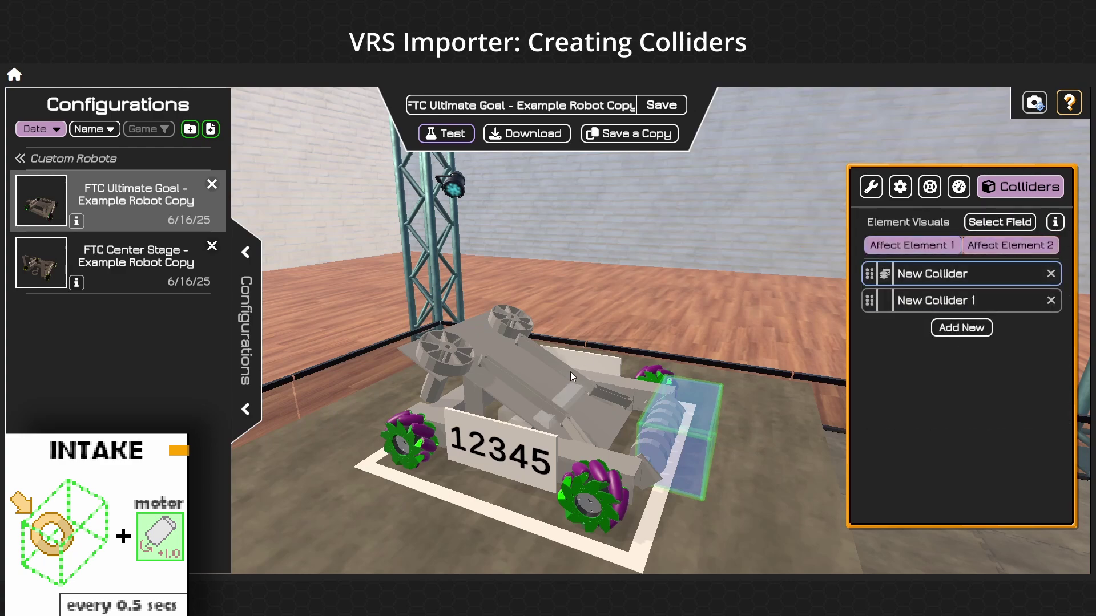
drag(570, 372, 404, 374)
click(986, 300)
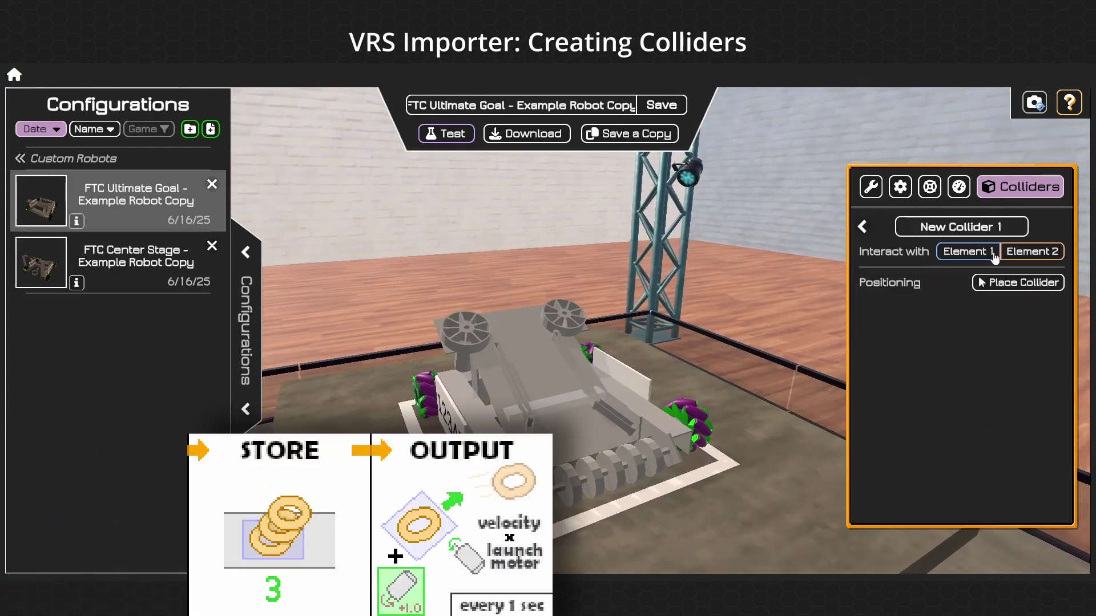
click(1022, 254)
drag(594, 333, 910, 356)
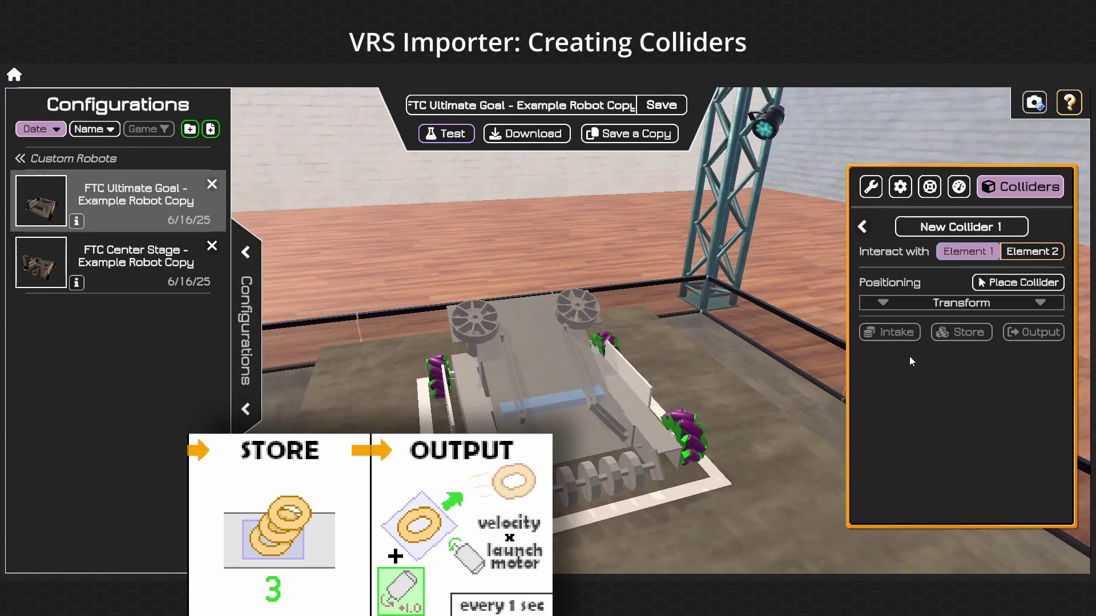
Step: Place the second collider again, between the two launcher wheels at the upper end of the ramp
click(960, 335)
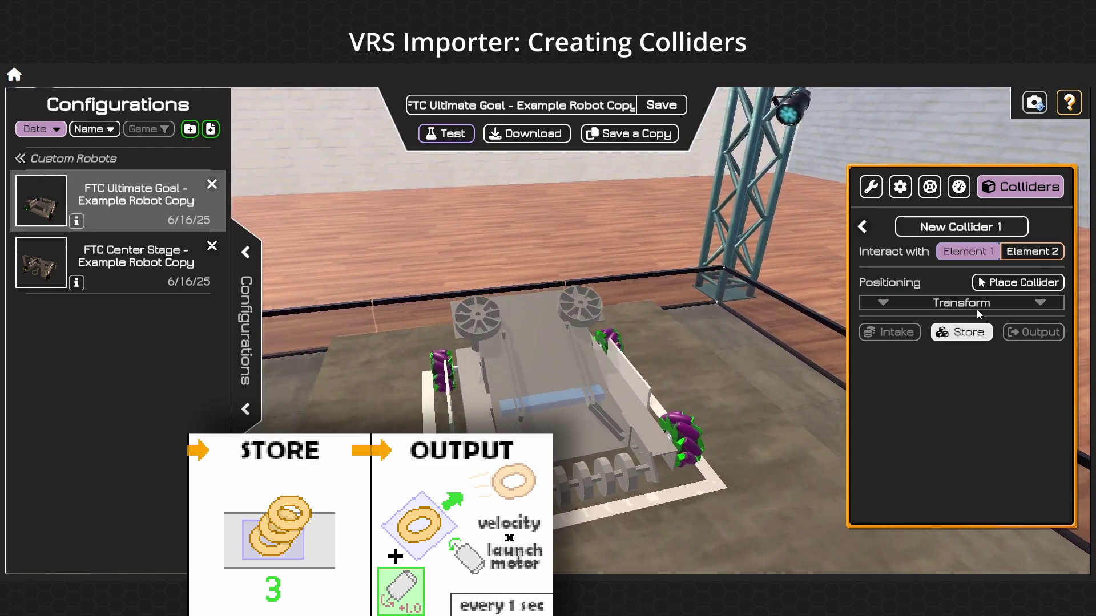
click(1019, 282)
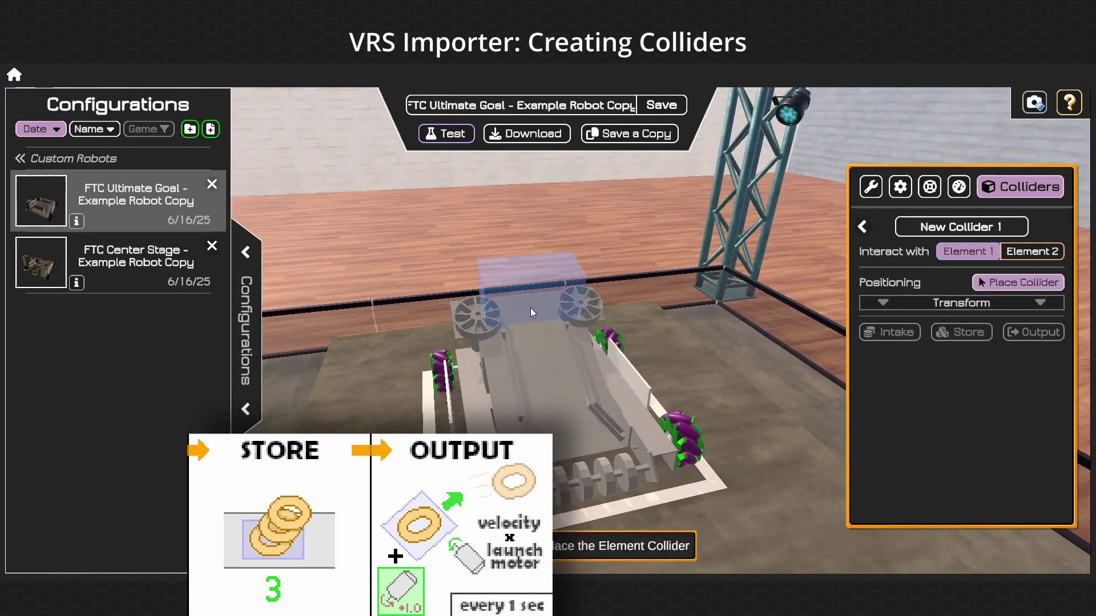
click(530, 310)
drag(481, 322, 875, 253)
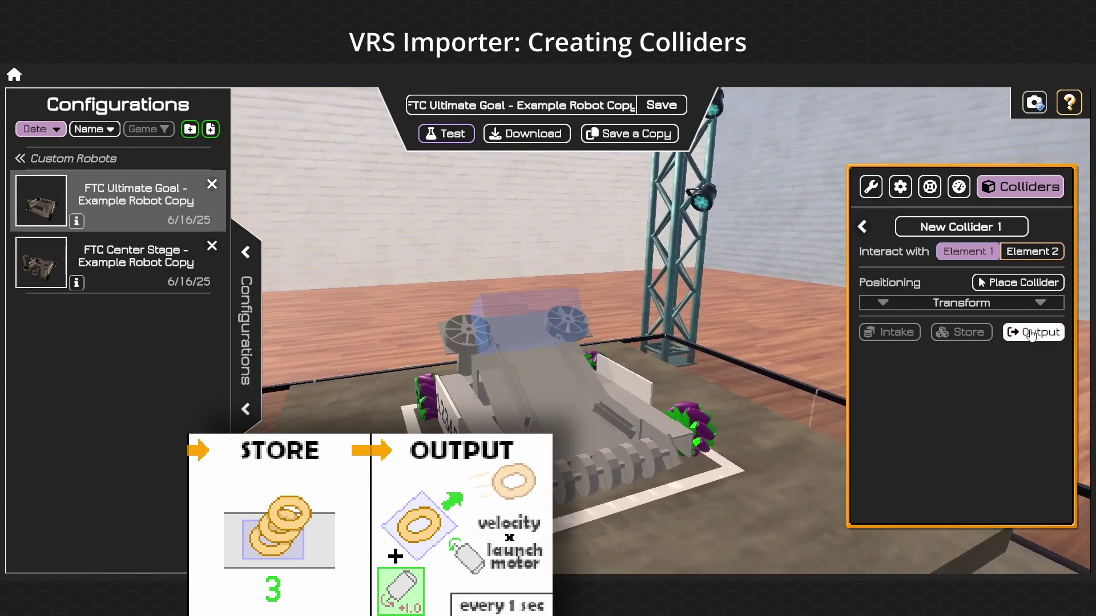
Step: Assign both the Output and Store functions to the second collider and show its output options
click(1032, 332)
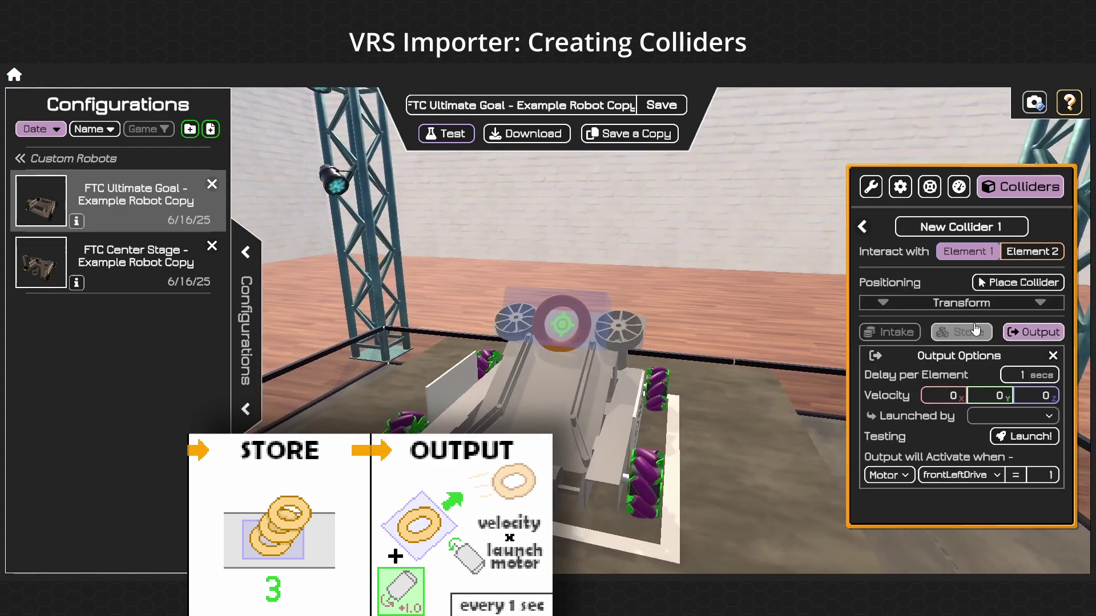
click(962, 332)
drag(657, 335, 565, 386)
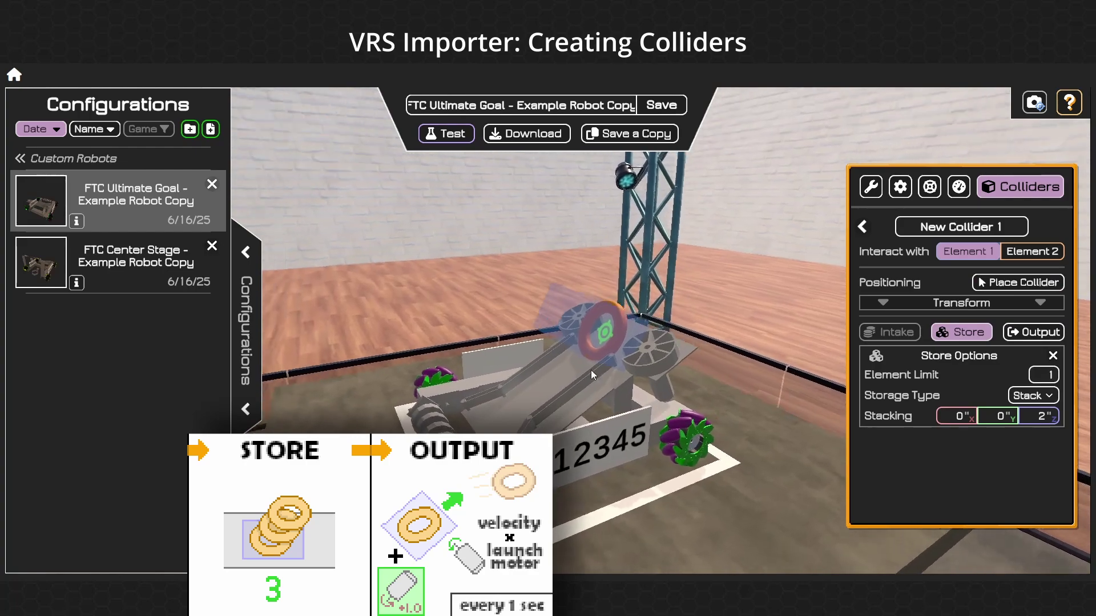
click(1032, 333)
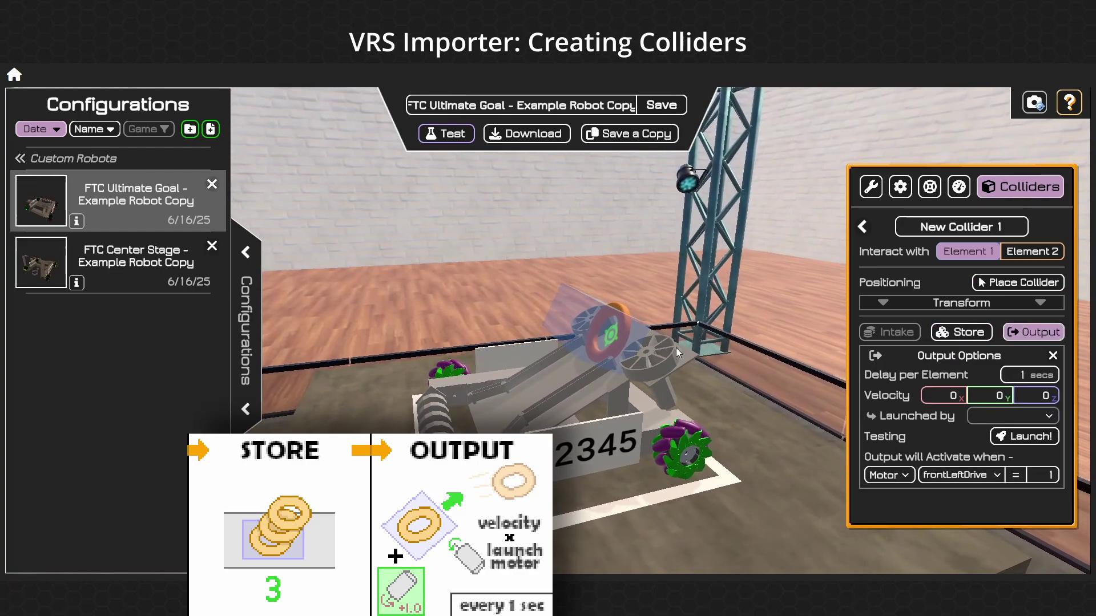
Step: Expand the second collider's transform settings and set its X rotation to 30°
click(970, 304)
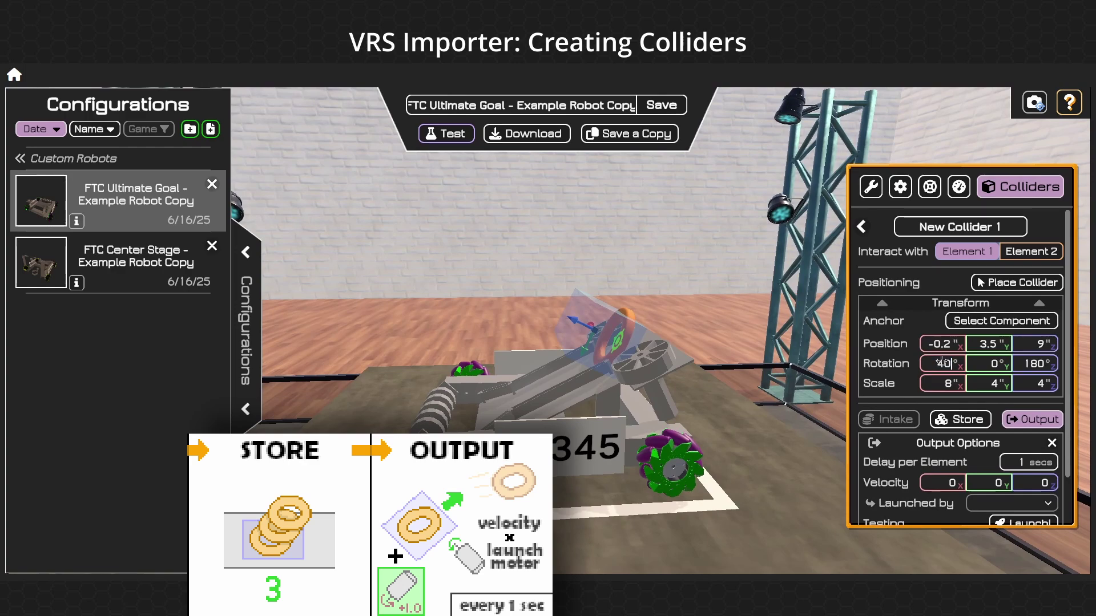
key(Return)
click(943, 363)
text(3)
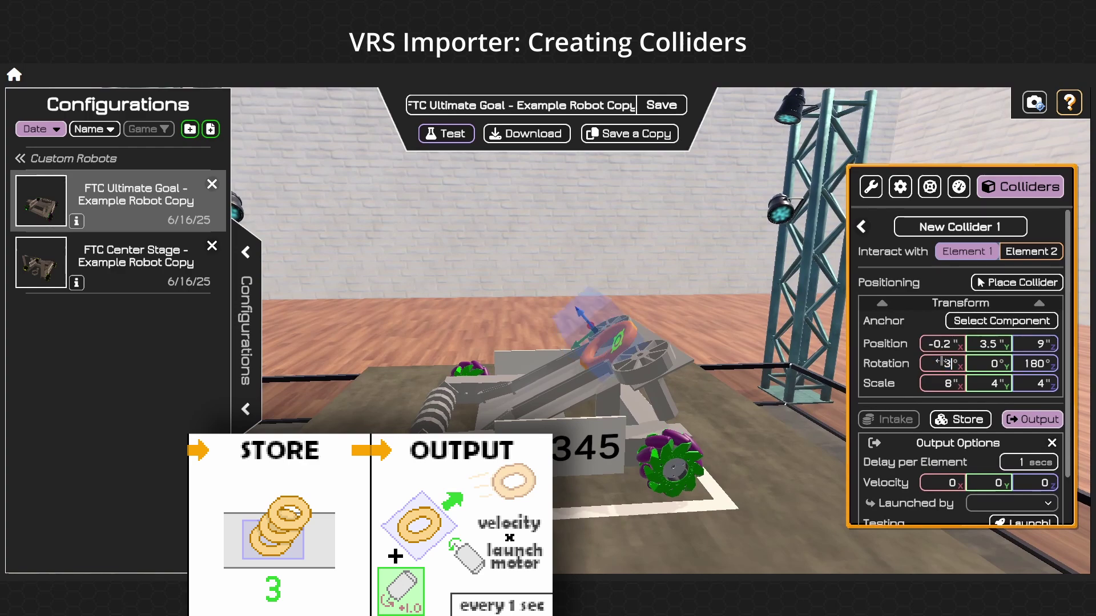
text(0)
key(Return)
drag(736, 381, 769, 393)
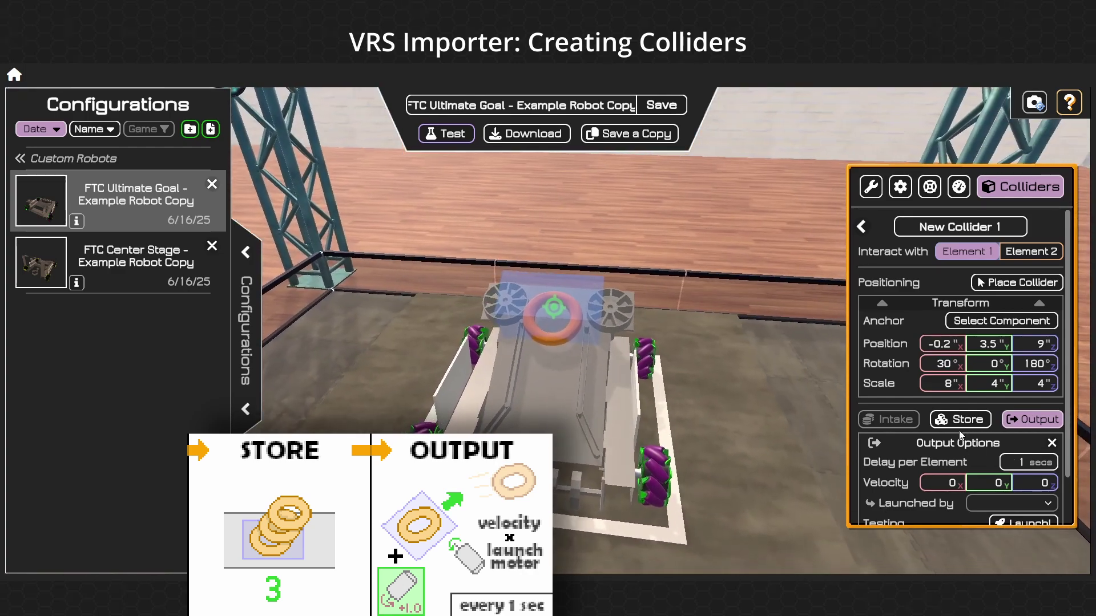
Step: Set the second collider's X position to 0" and its Y position to 4"
drag(707, 321, 741, 330)
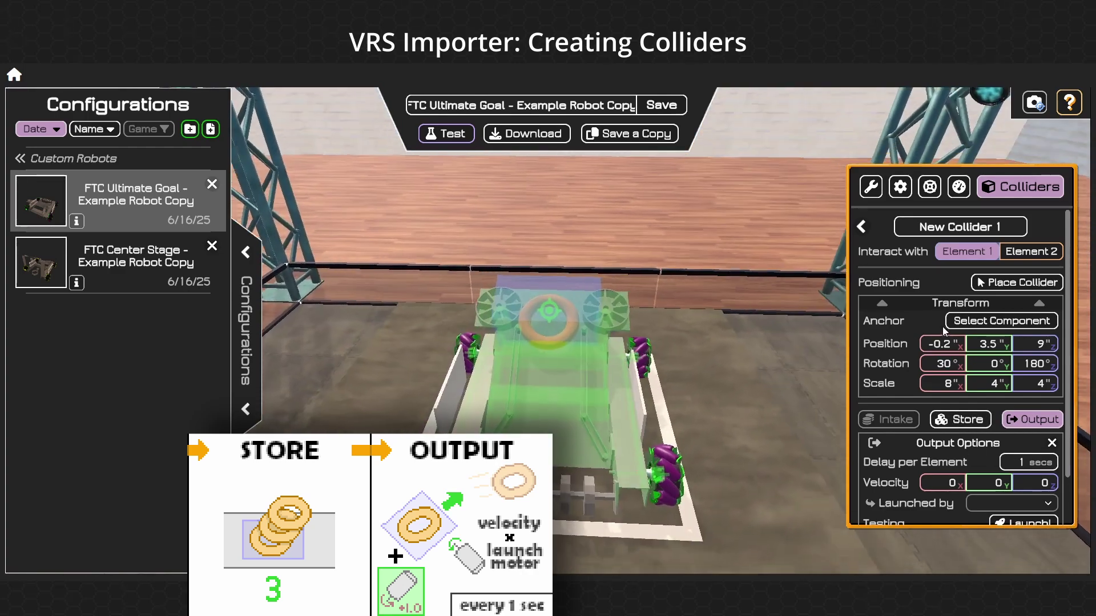
drag(926, 346, 931, 346)
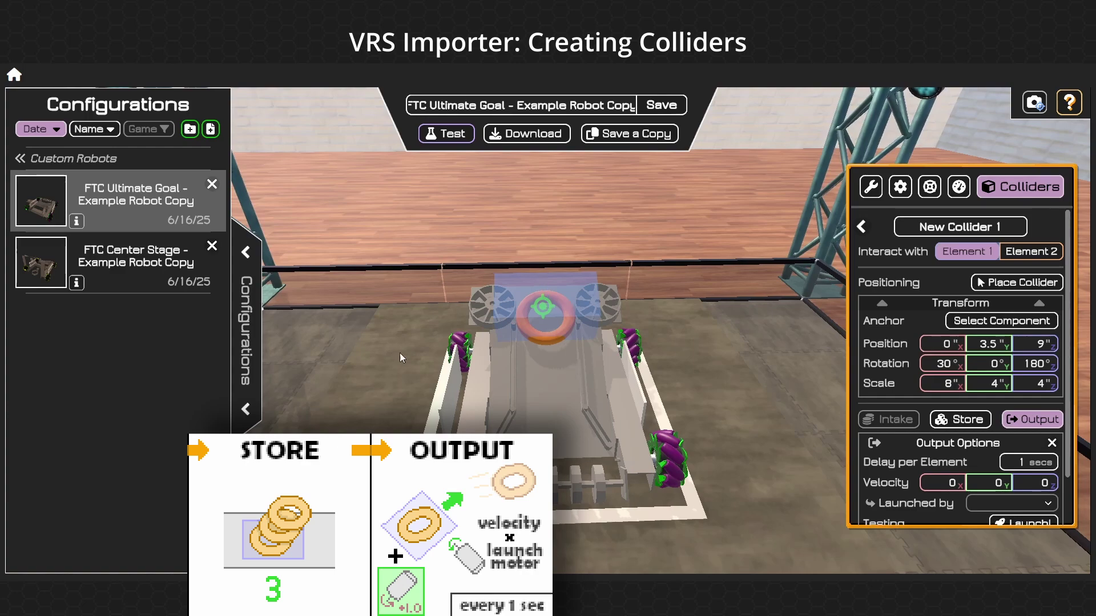
drag(400, 353, 557, 282)
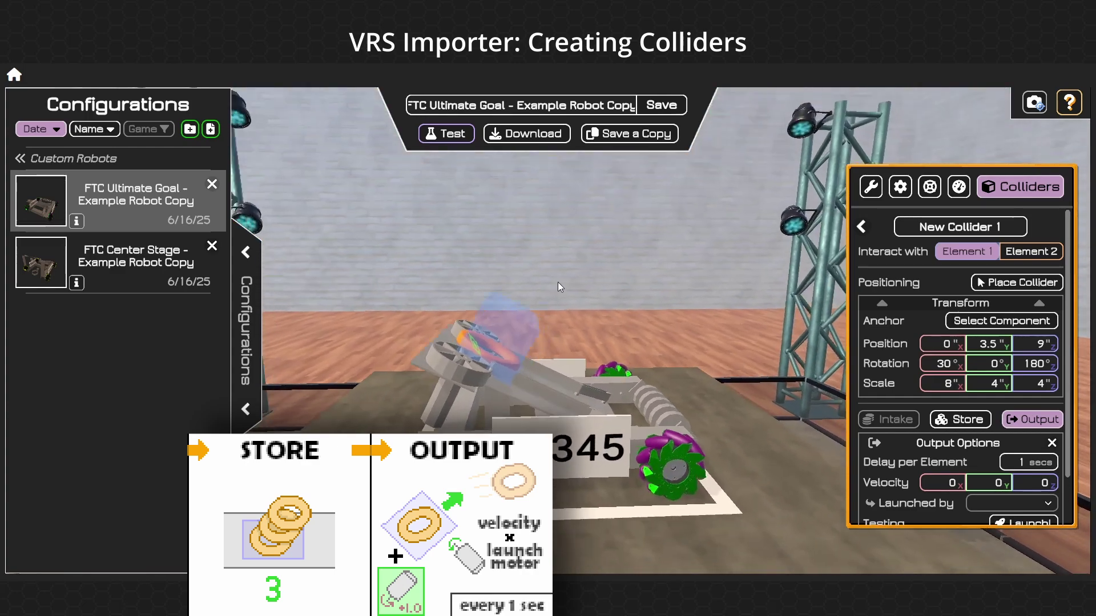
click(986, 343)
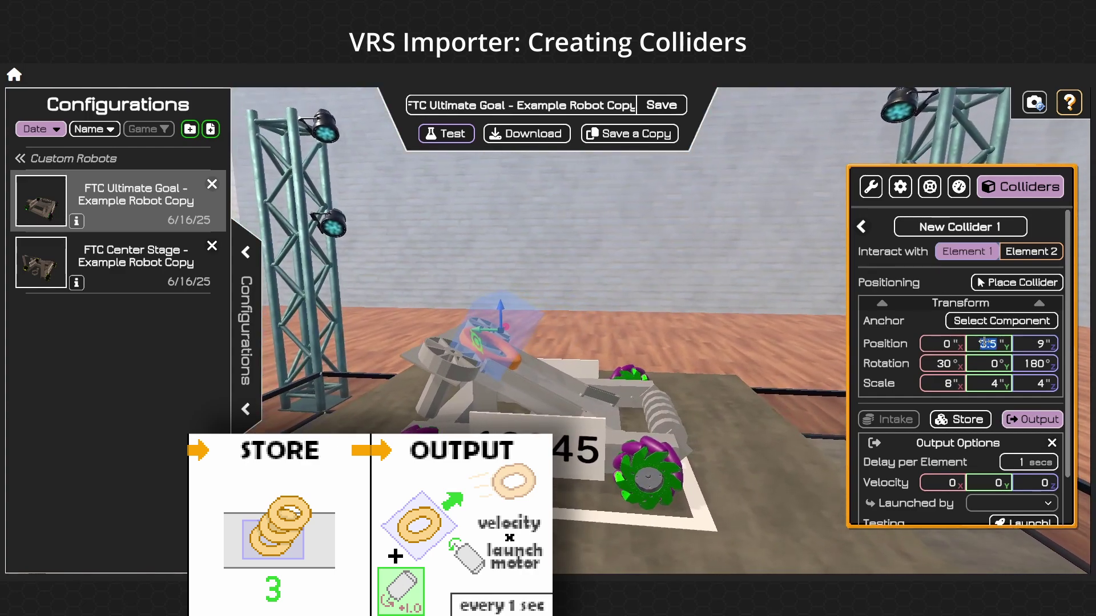
key(Return)
drag(737, 366, 562, 371)
Step: Set the second collider's output velocity along Y to -12 inches per second
scroll(902, 375, down, 2)
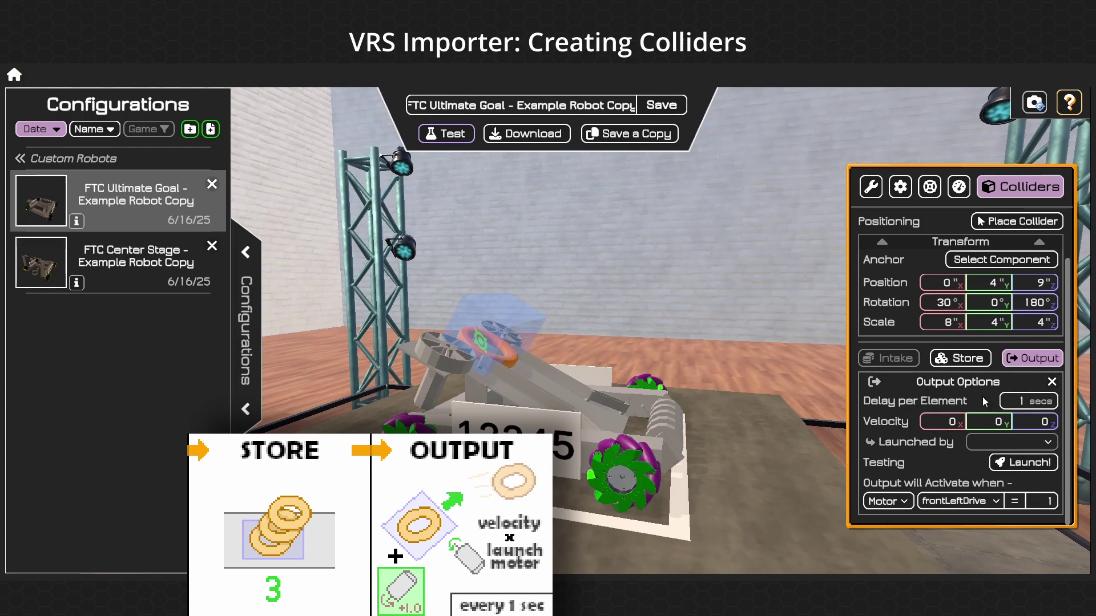
drag(577, 356, 523, 375)
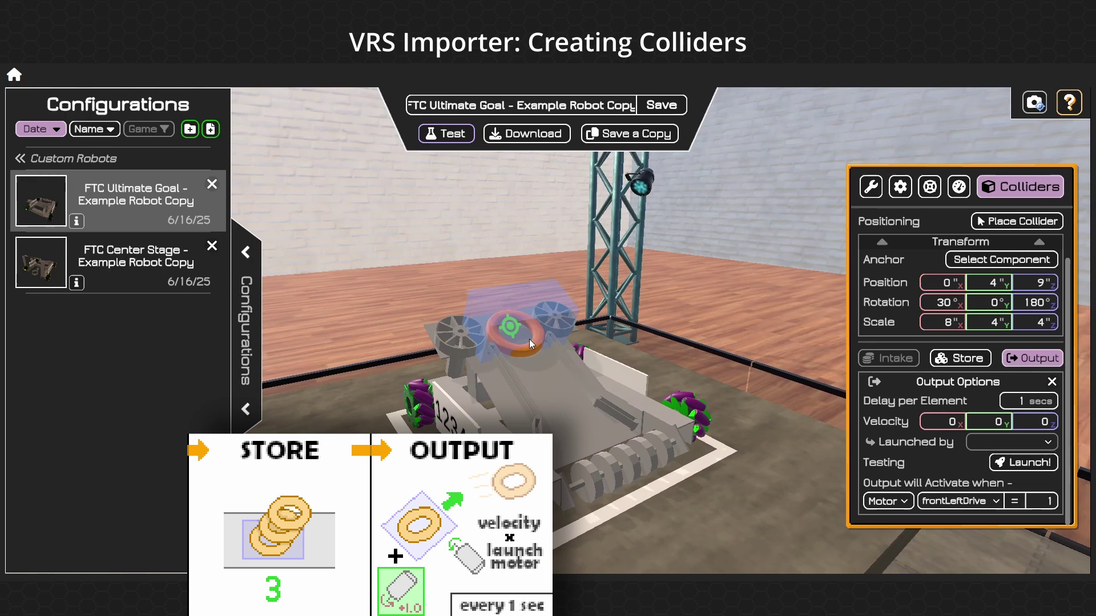
mouse_move(881, 420)
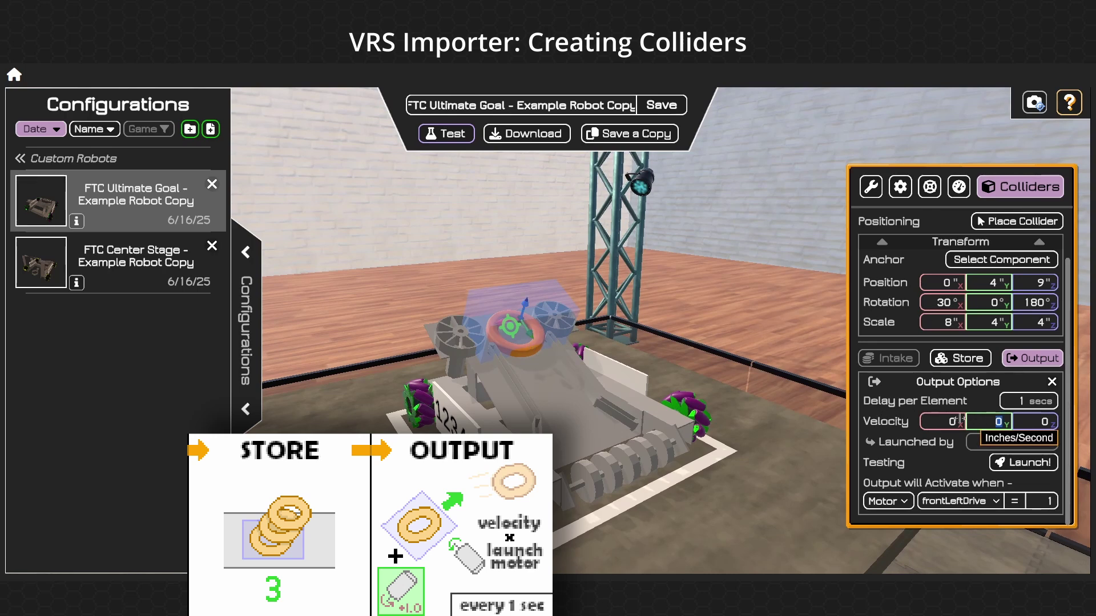
drag(959, 420, 931, 415)
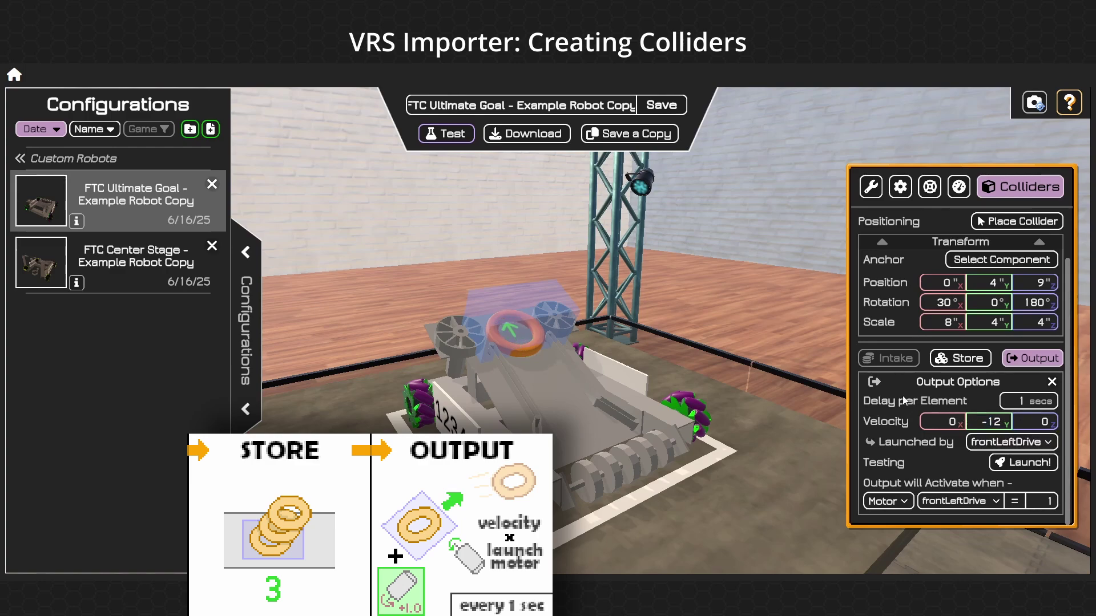
Step: Choose ringLauncher as the motor that launches elements from the second collider
scroll(676, 338, up, 5)
drag(674, 334, 693, 334)
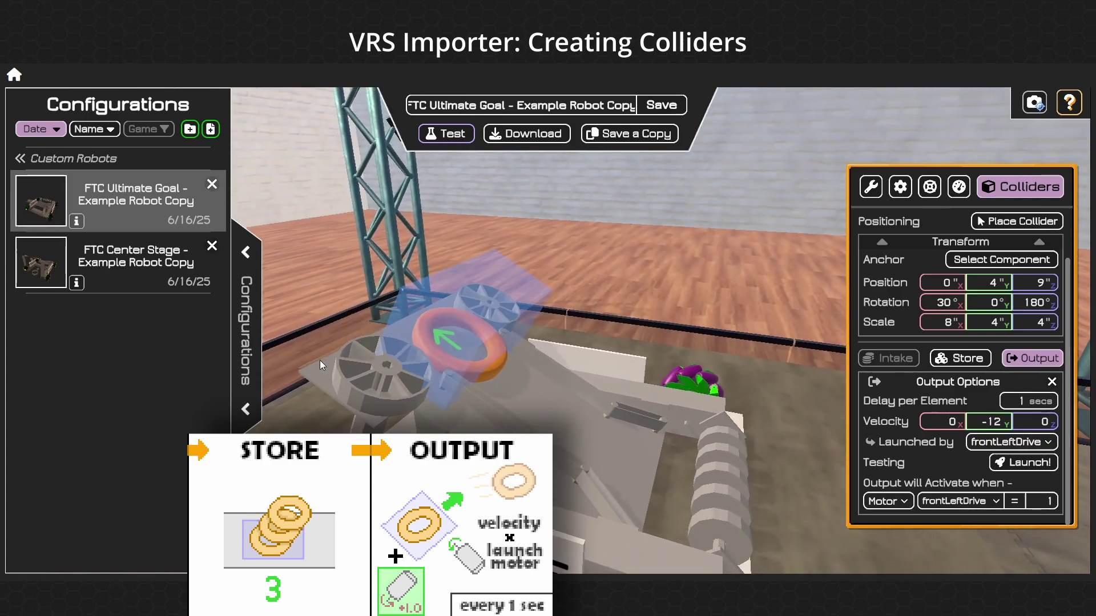
drag(578, 365, 365, 354)
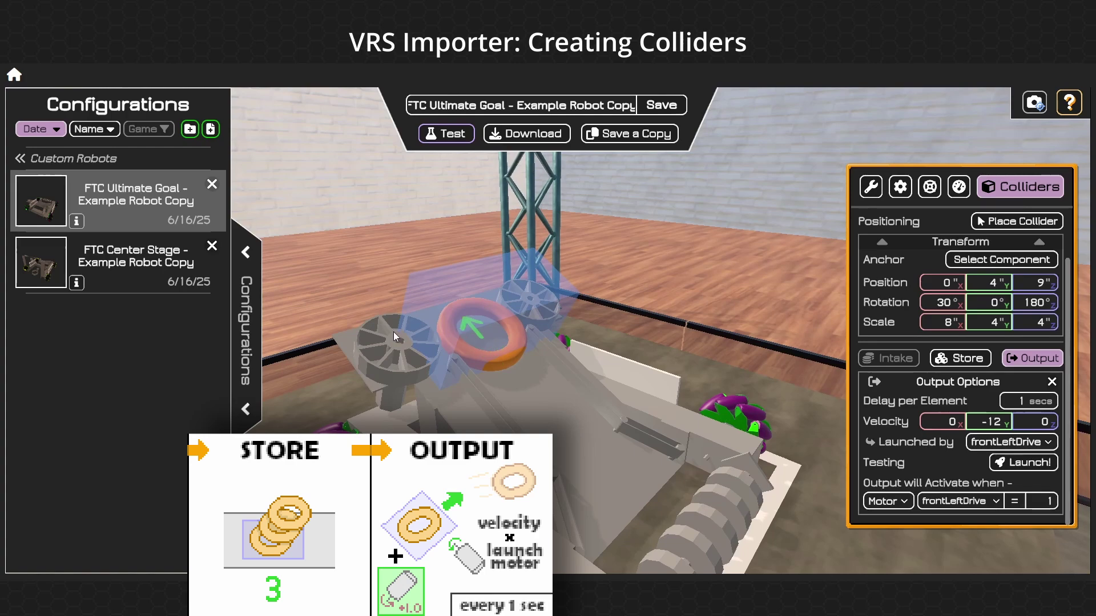
drag(670, 423, 411, 305)
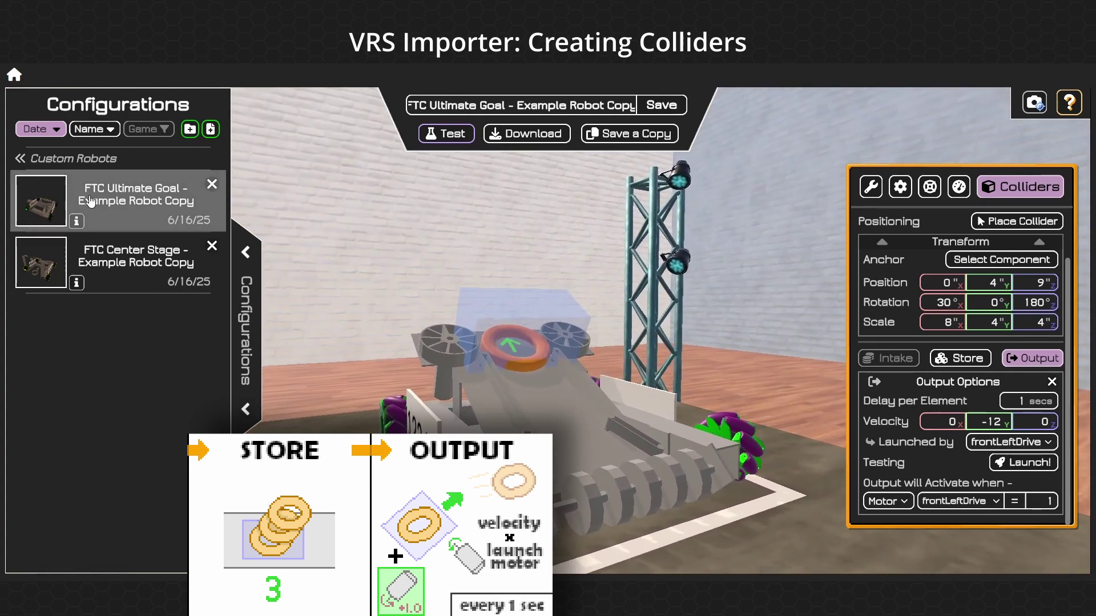
drag(713, 437, 725, 402)
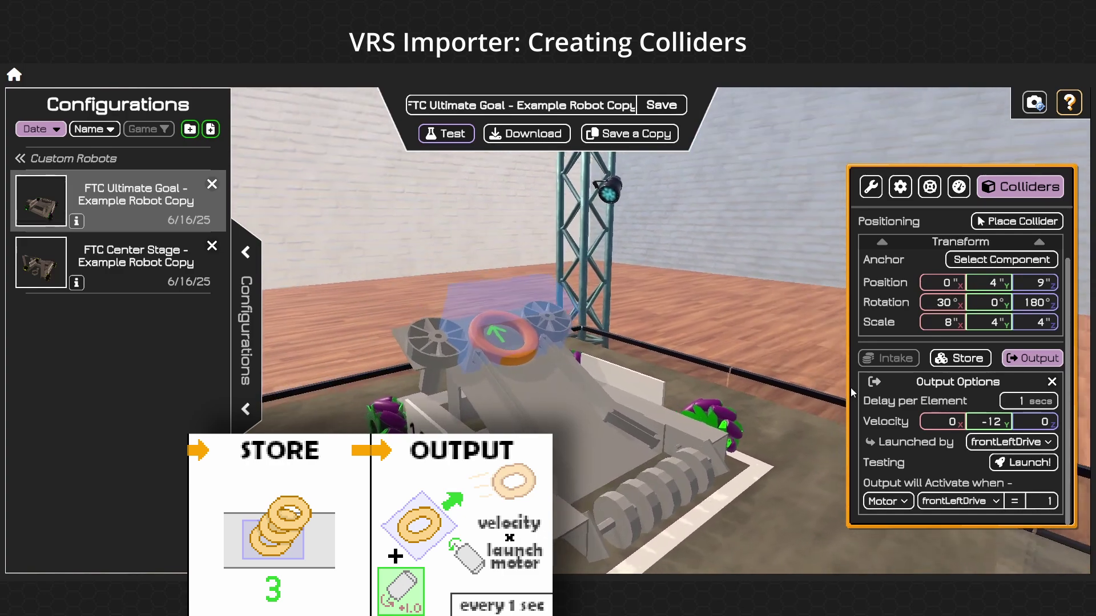
click(1006, 442)
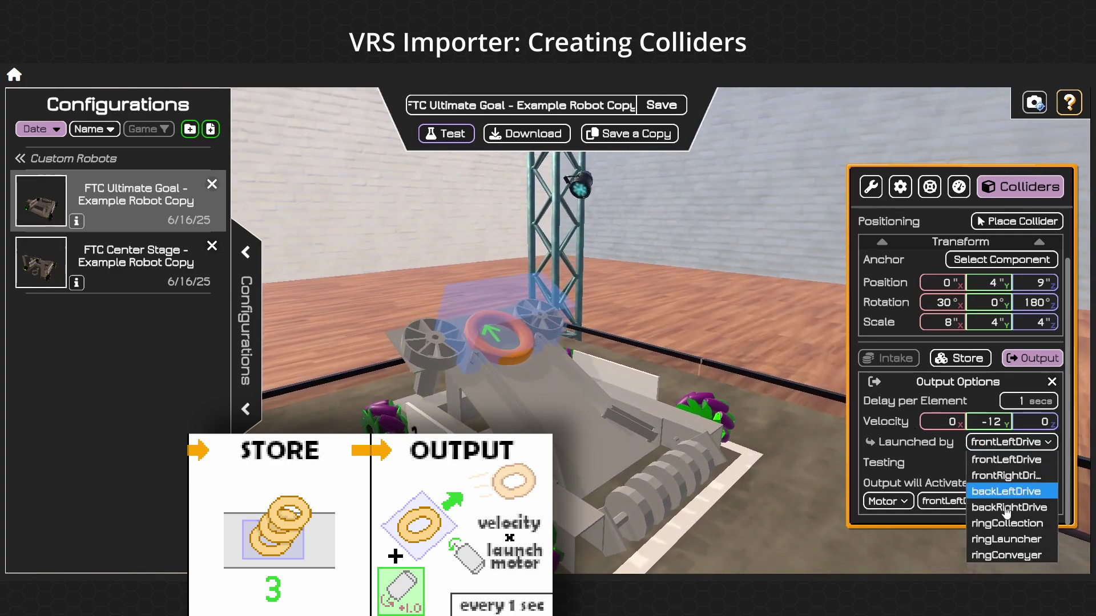
click(1002, 540)
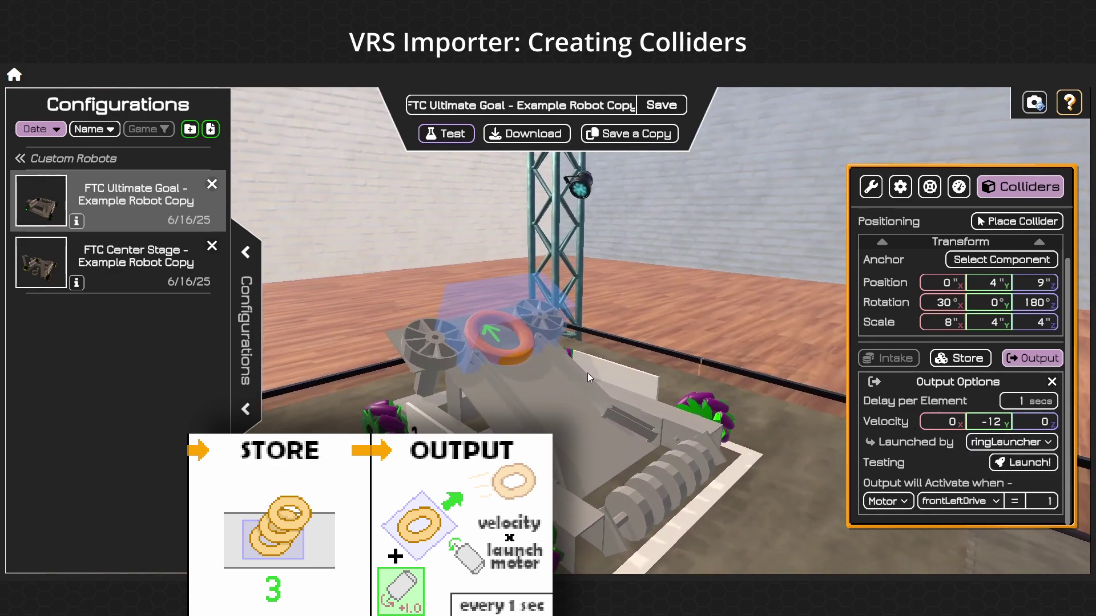
Step: Inspect the output direction at the launcher wheels and test-launch a ring from the second collider
drag(589, 373, 691, 373)
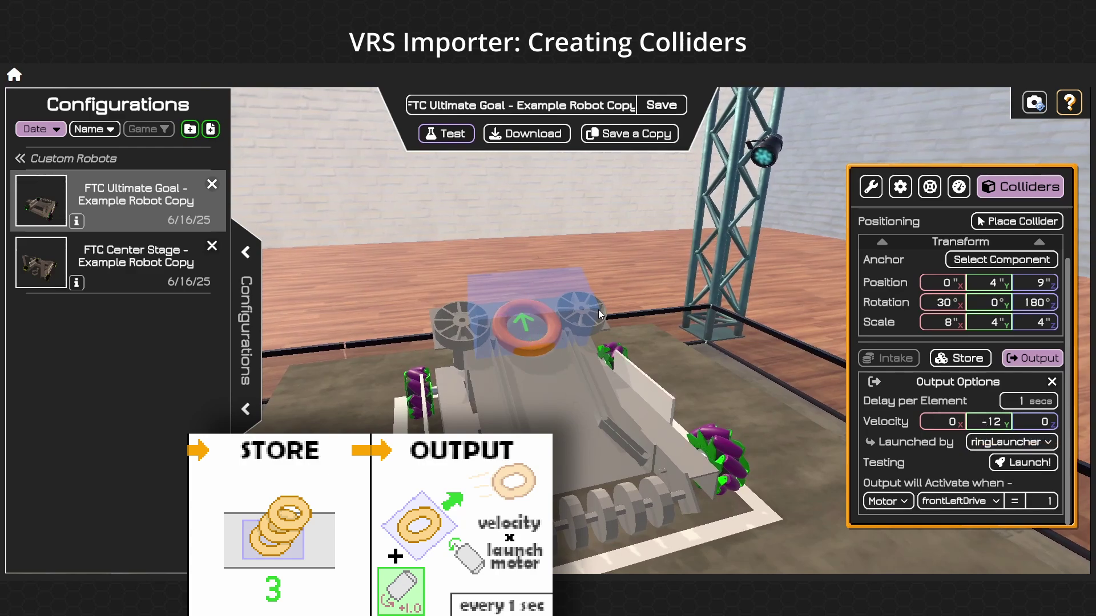
drag(598, 310, 775, 322)
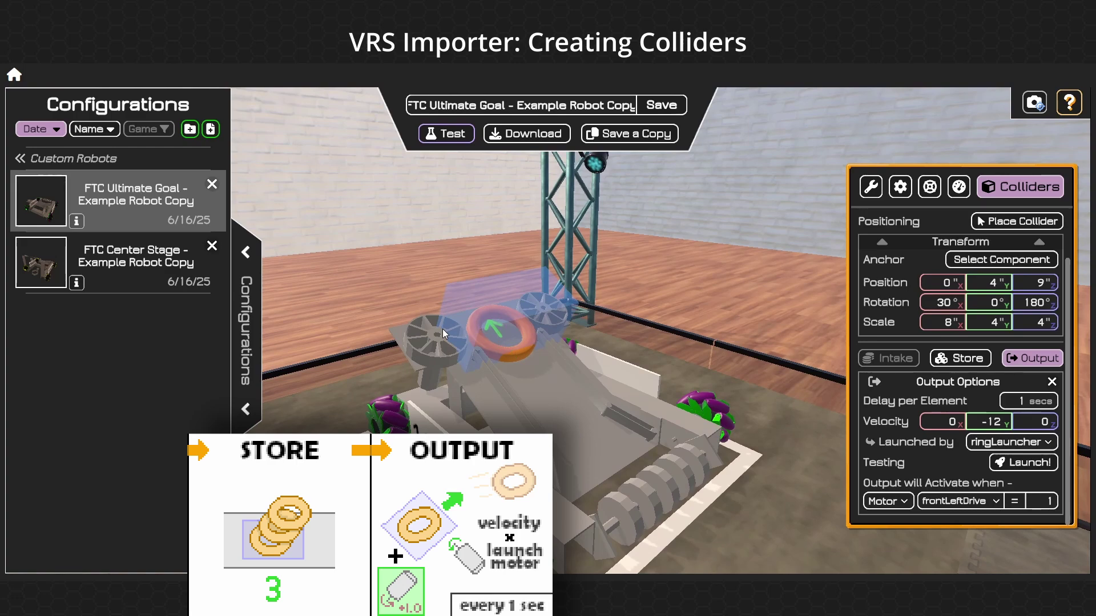
drag(513, 347, 495, 391)
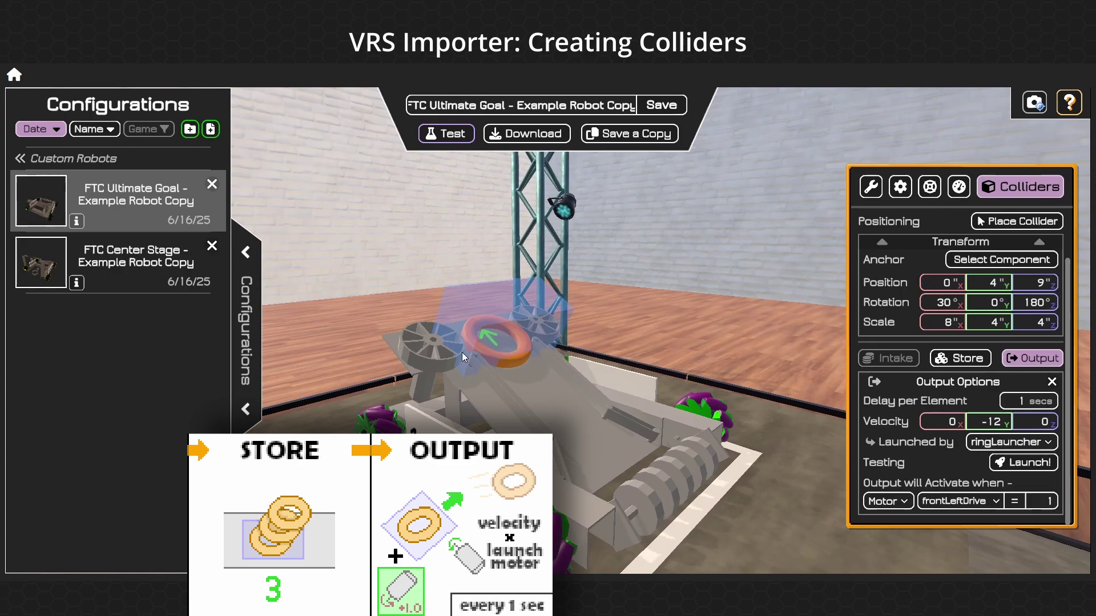
drag(660, 357, 545, 389)
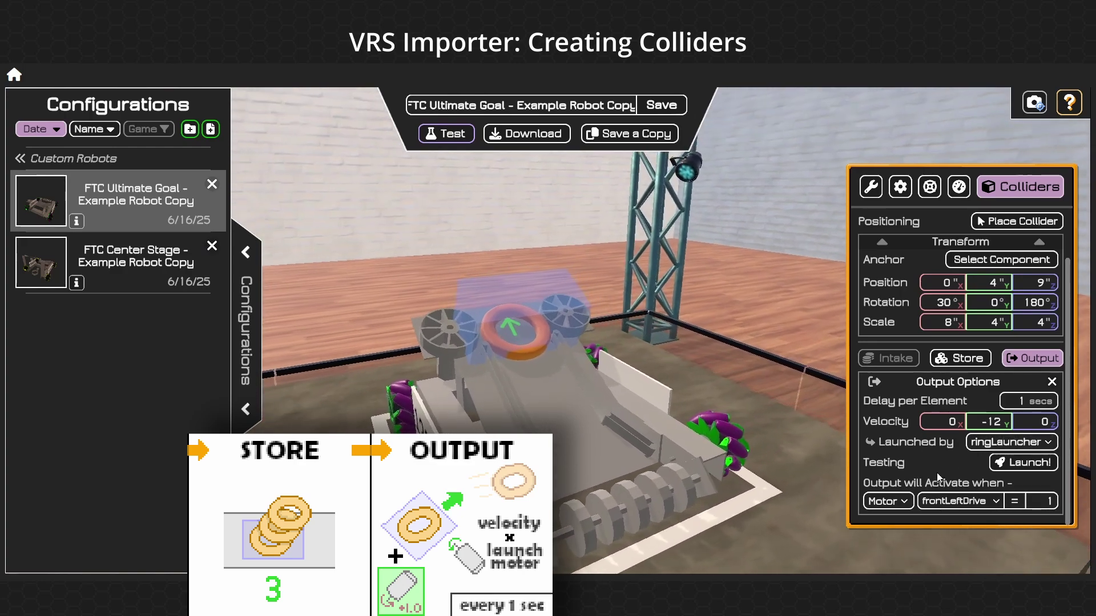
click(1026, 462)
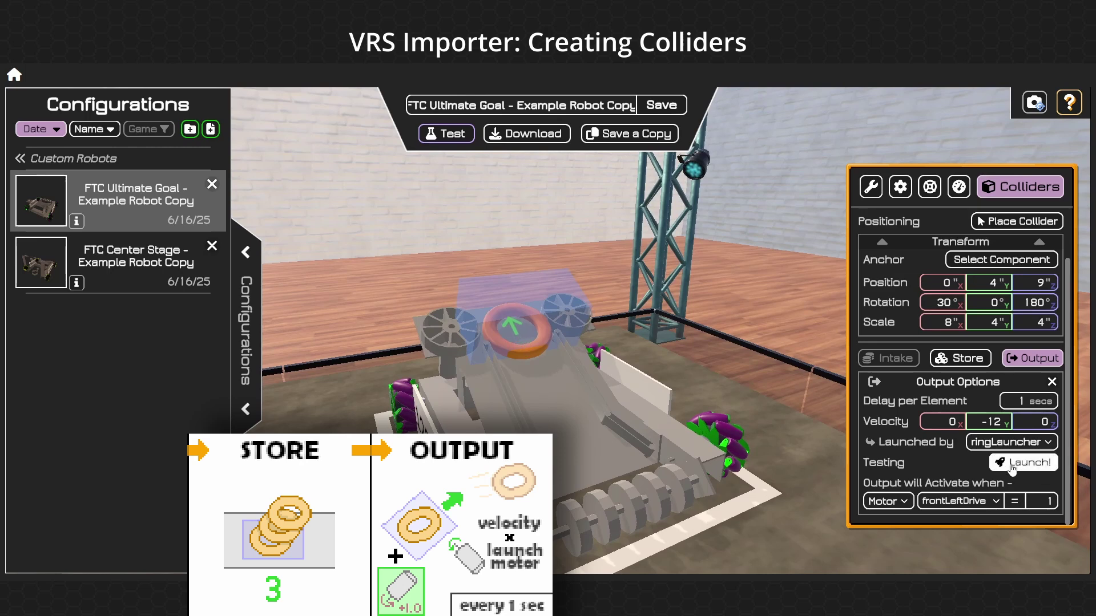
Step: Try output velocities along Y of -30 and -500 inches per second, test-launching a ring with each
click(996, 422)
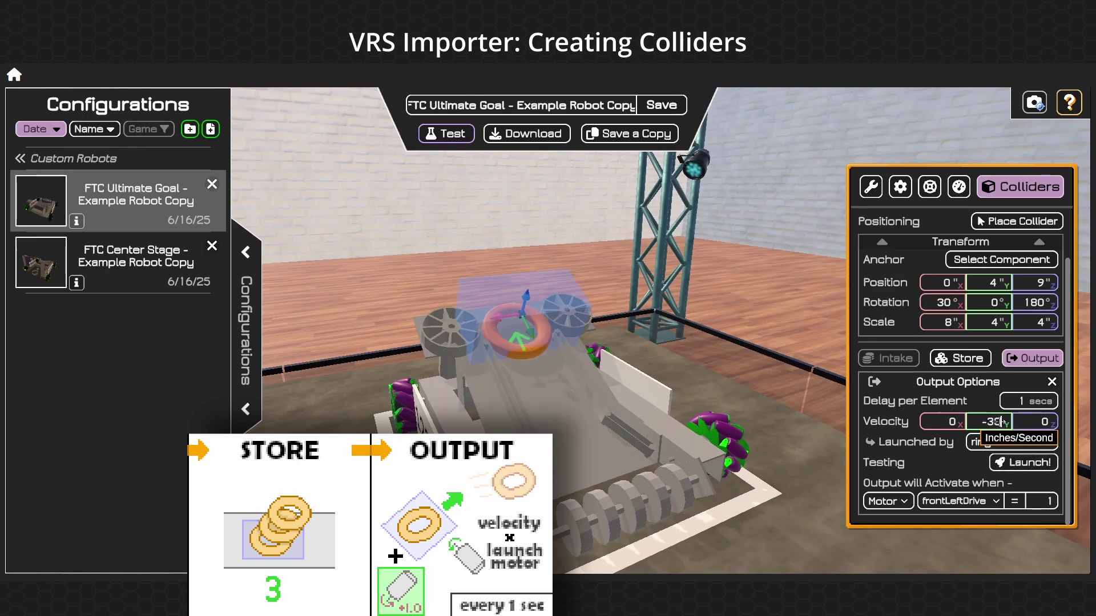
click(1026, 463)
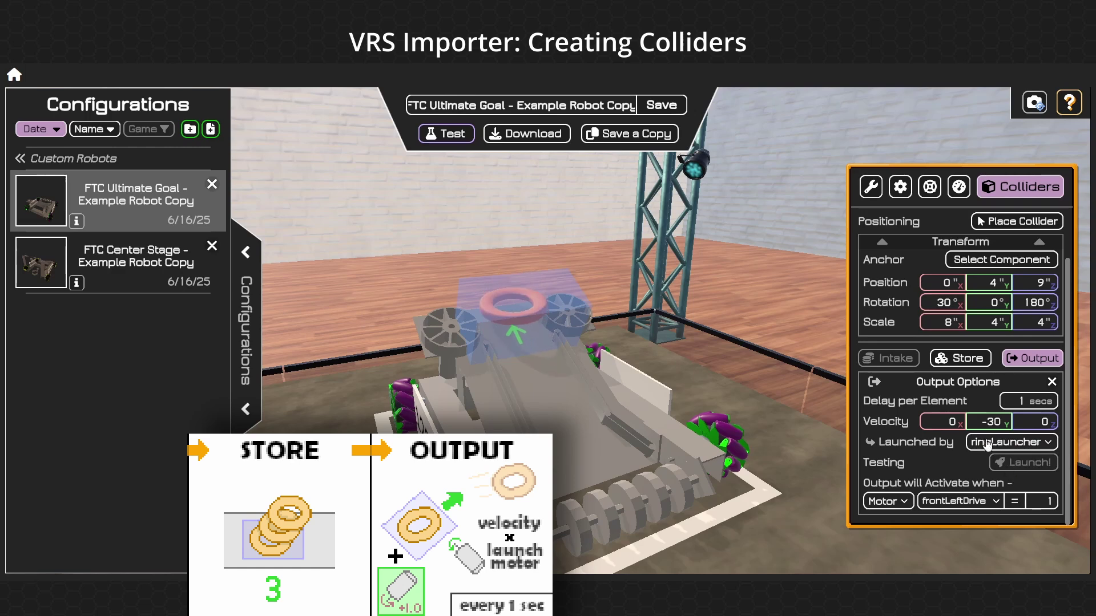
click(983, 421)
text(-)
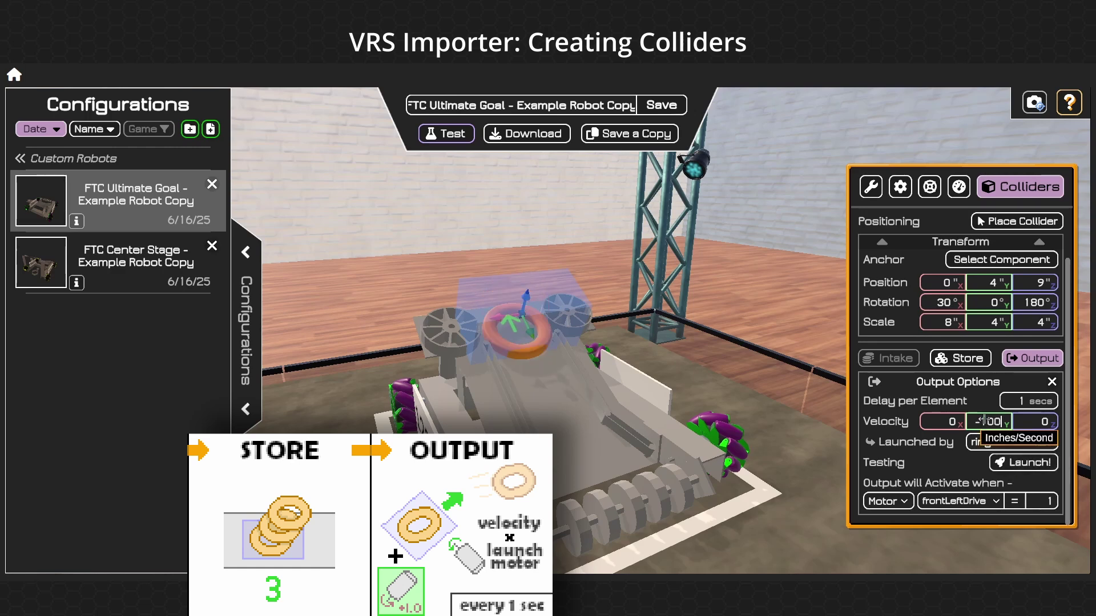
click(1025, 462)
click(1019, 462)
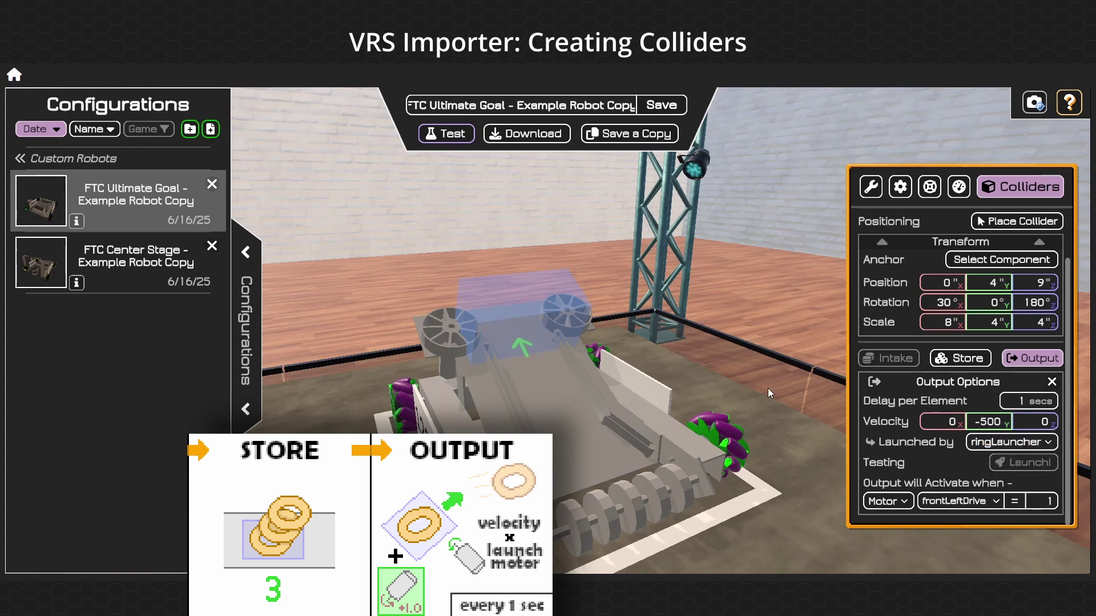
Step: Set the second collider's output velocity along Y to -230 inches per second and test-launch a ring
click(985, 421)
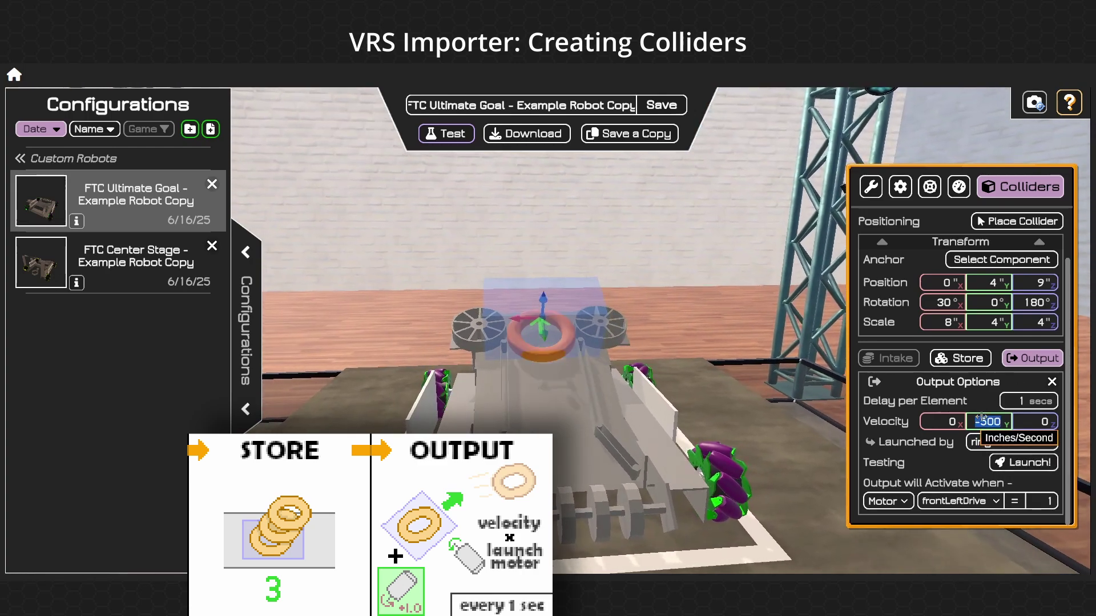
text(-230)
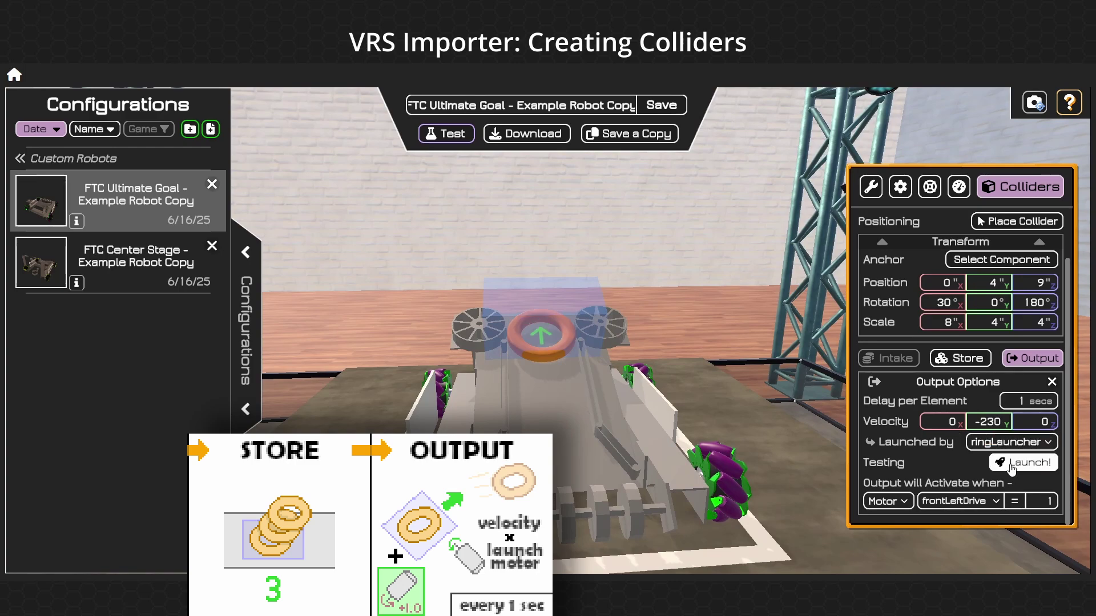
click(1012, 465)
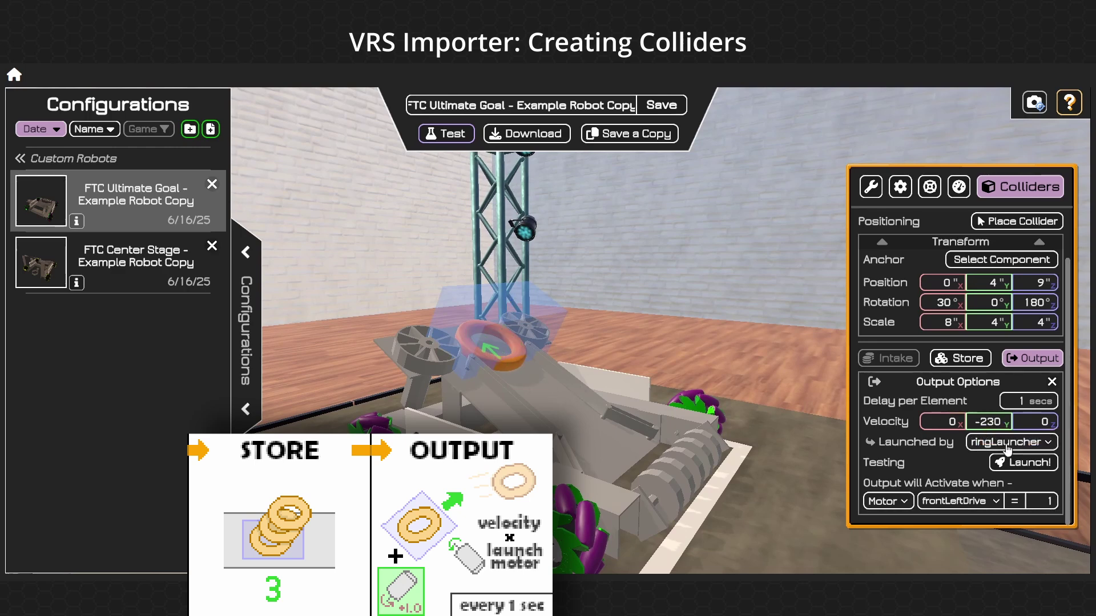
Step: Choose ringConveyer as the motor that activates the second collider's output
click(1007, 448)
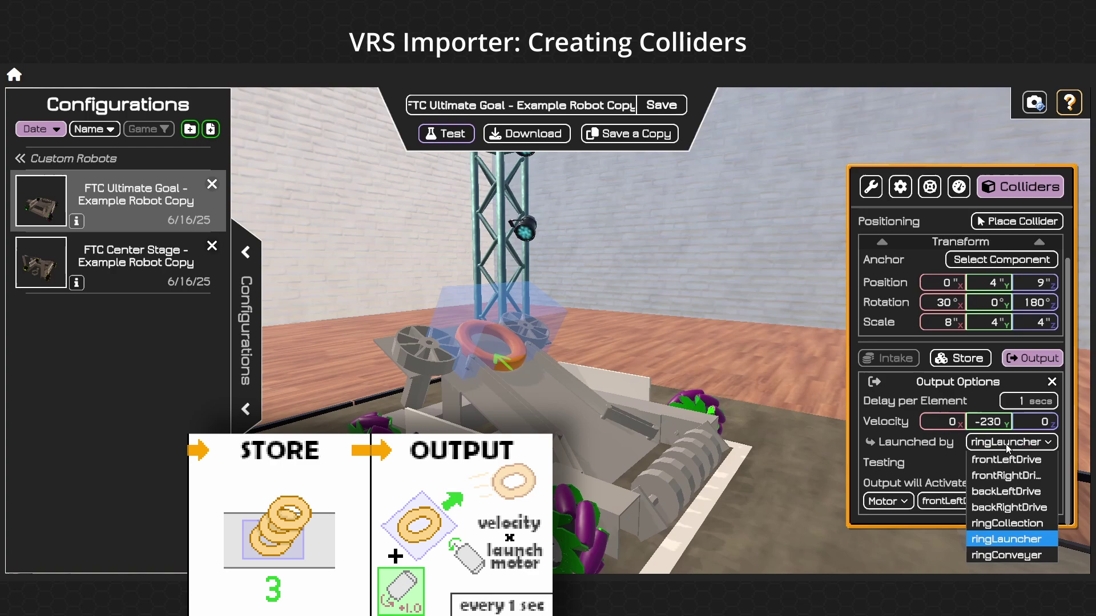
click(943, 448)
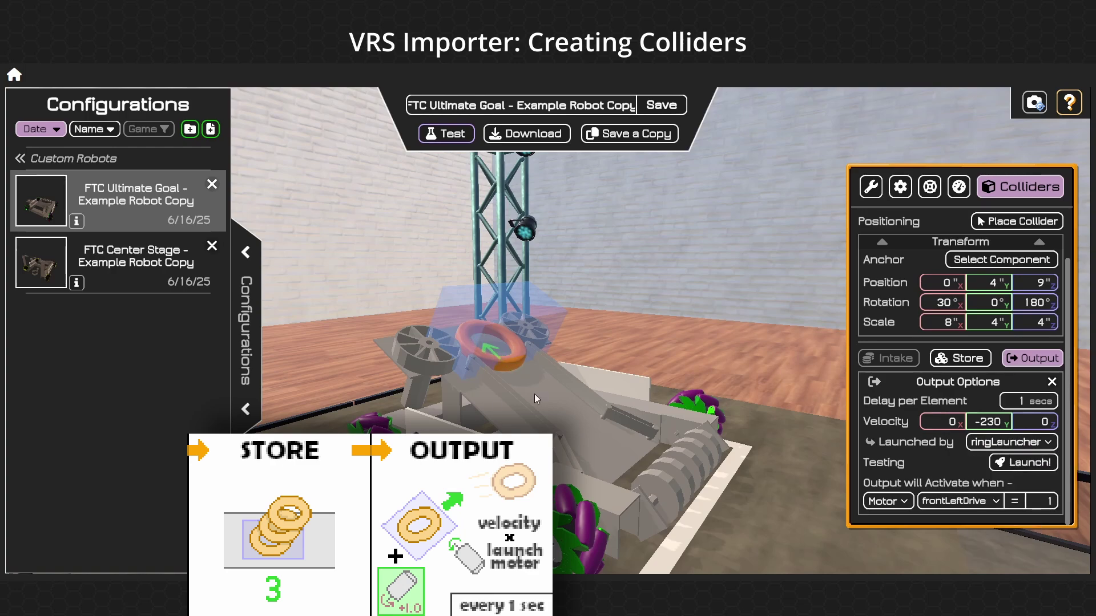
drag(471, 374, 519, 368)
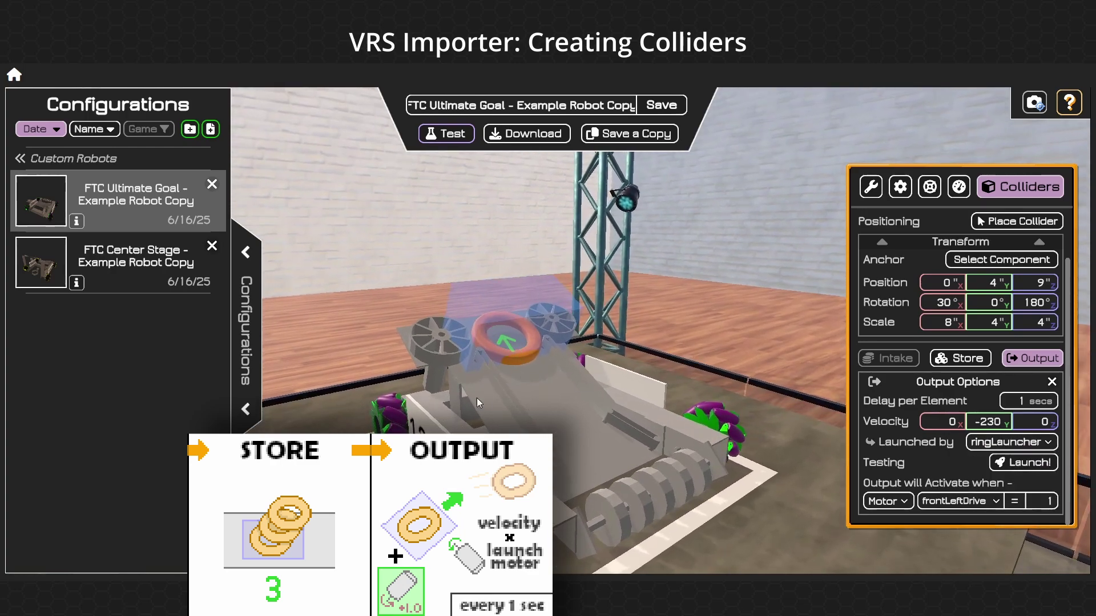
click(961, 501)
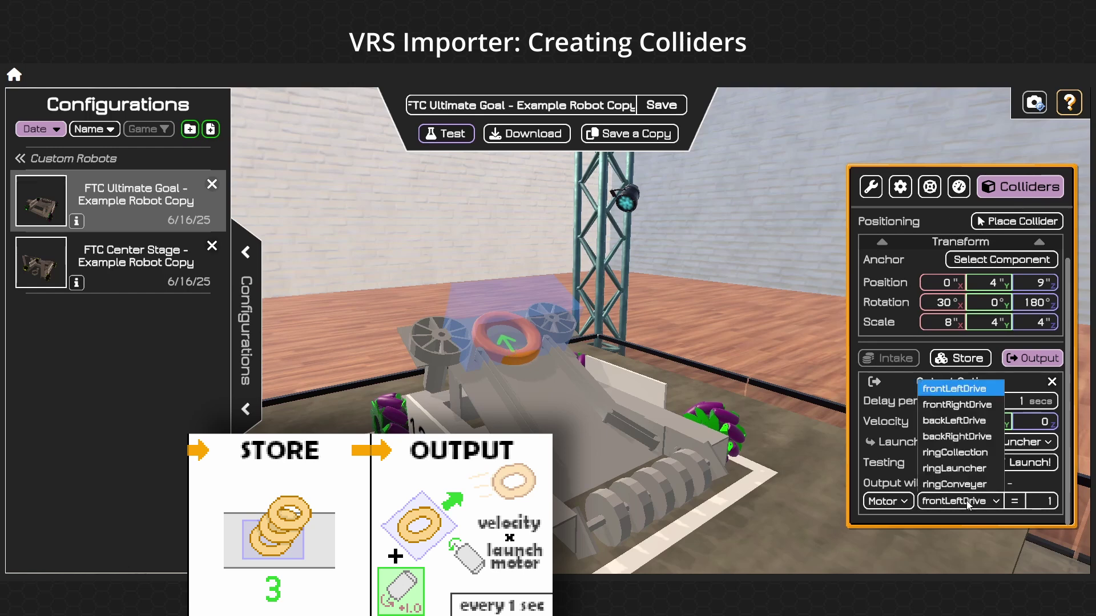
click(964, 484)
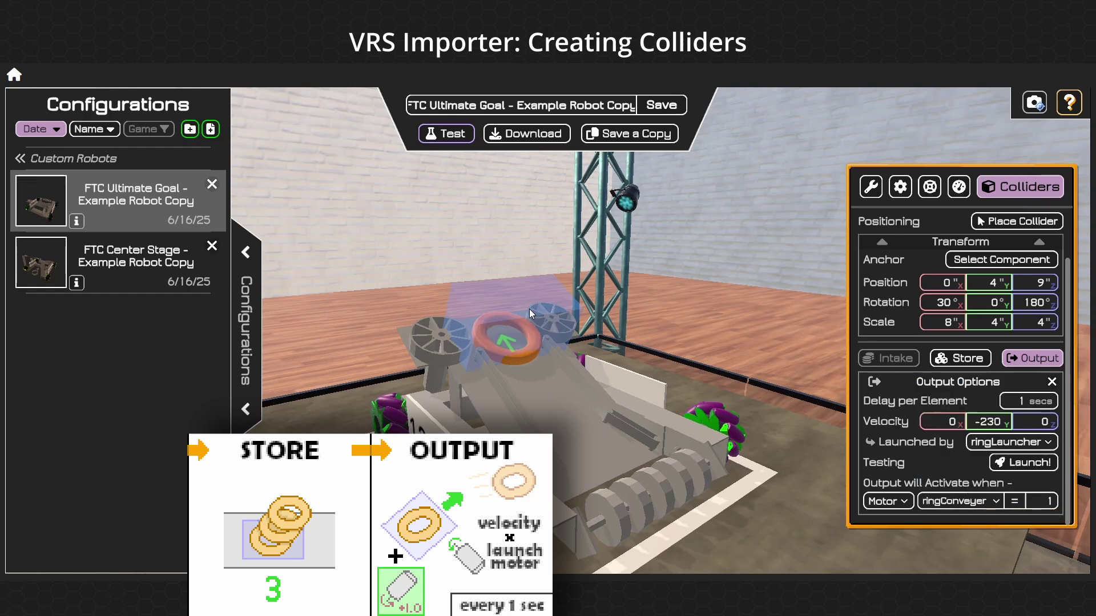
Step: Show the second collider's store options and set its element limit to 3
drag(529, 309, 501, 348)
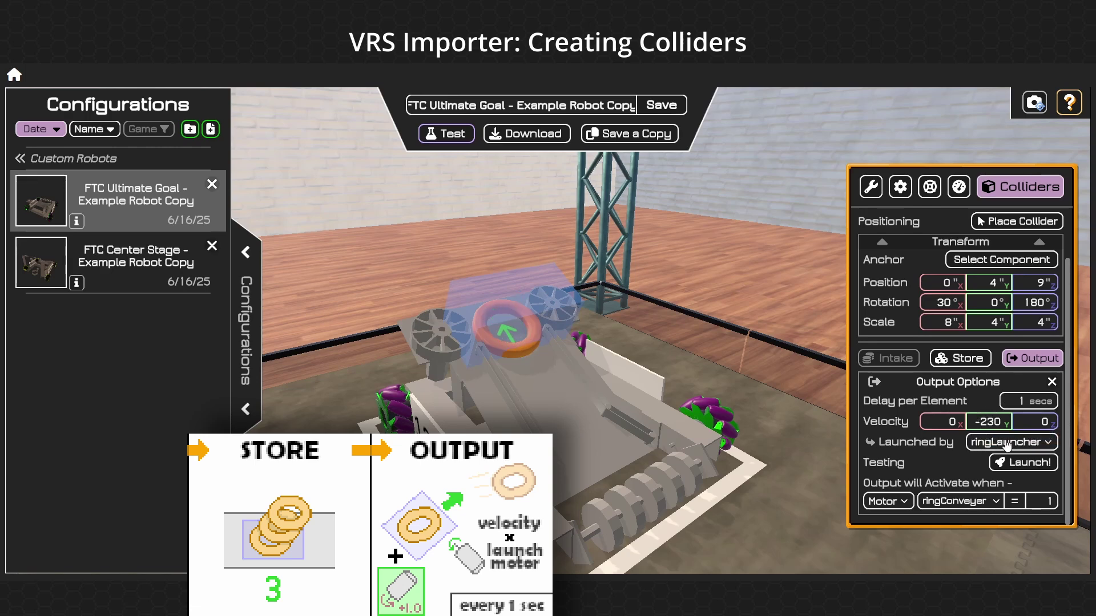
click(958, 359)
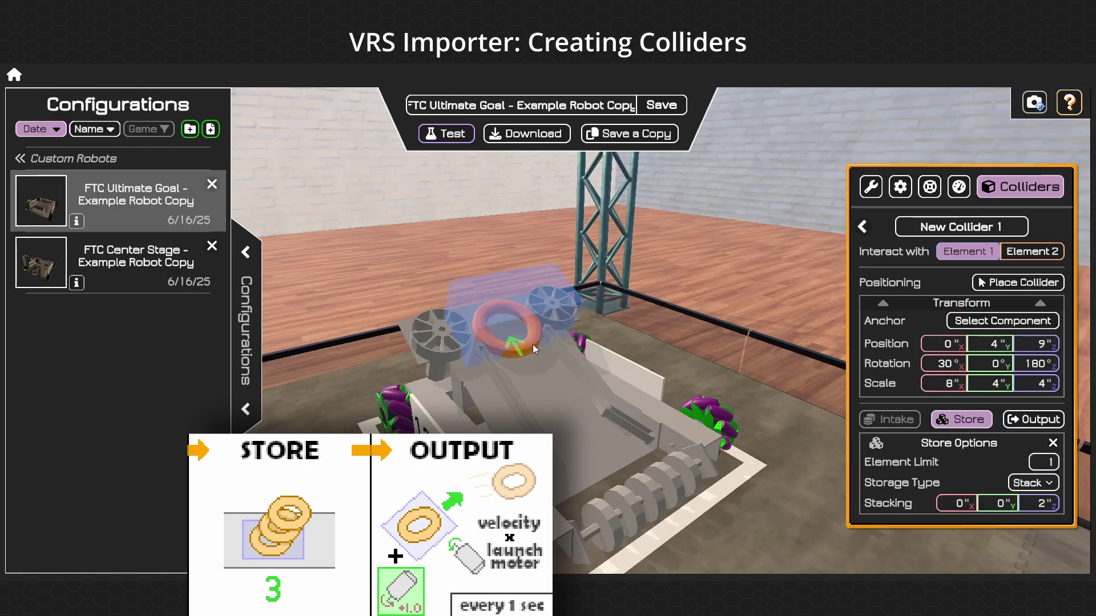
drag(532, 345, 632, 286)
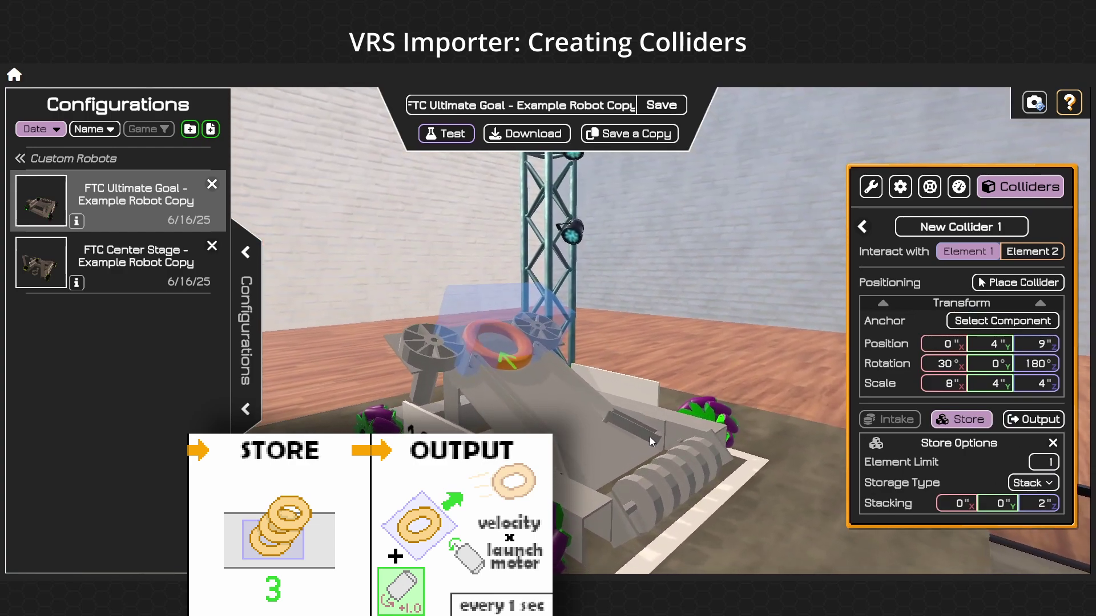
drag(656, 452, 571, 450)
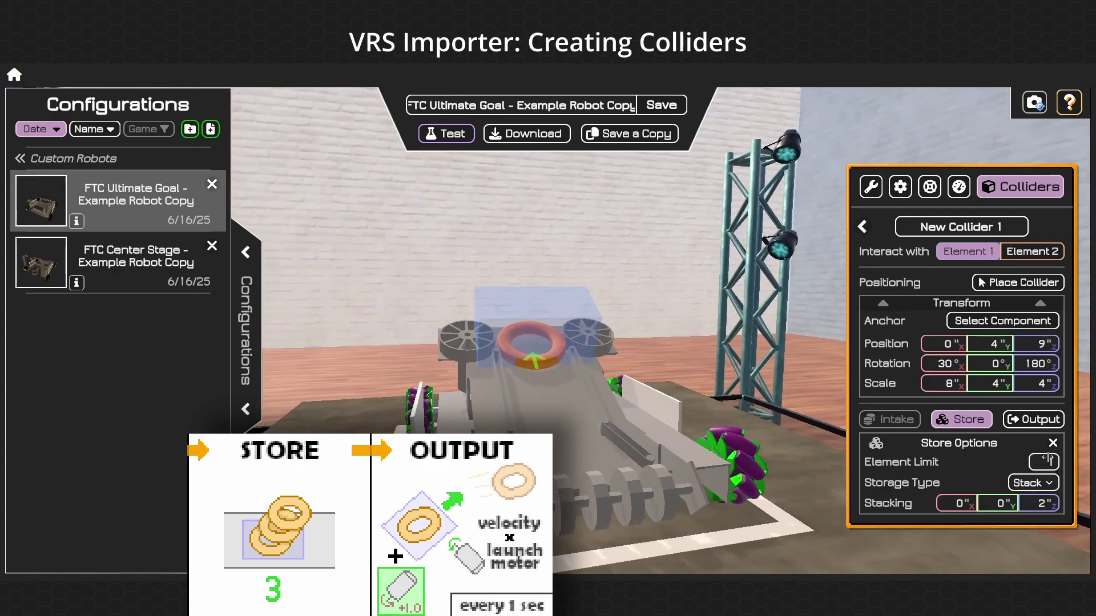
text(1)
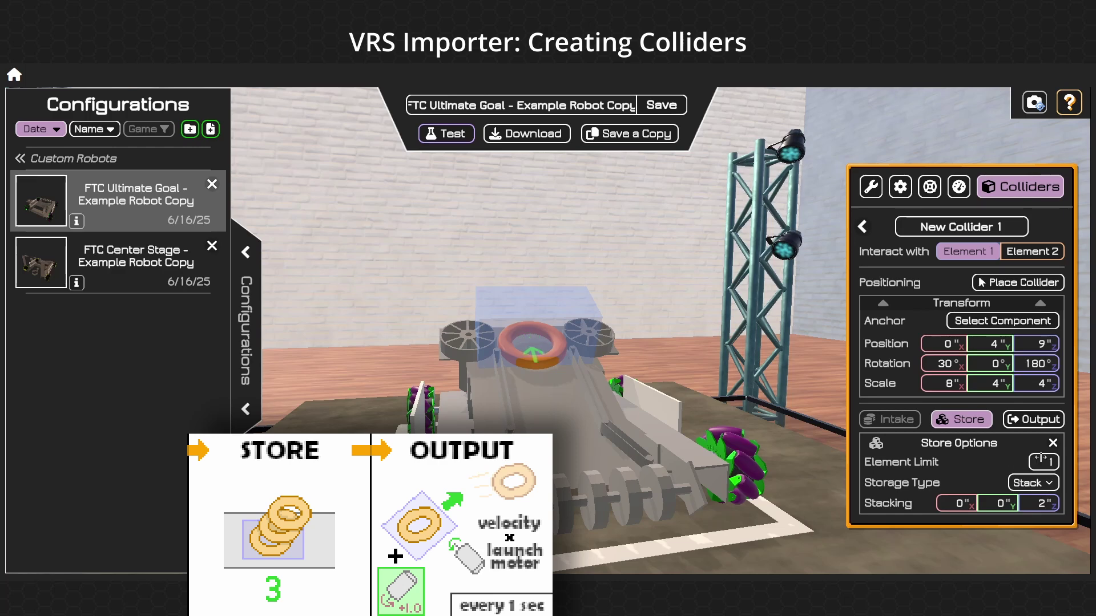
text(3)
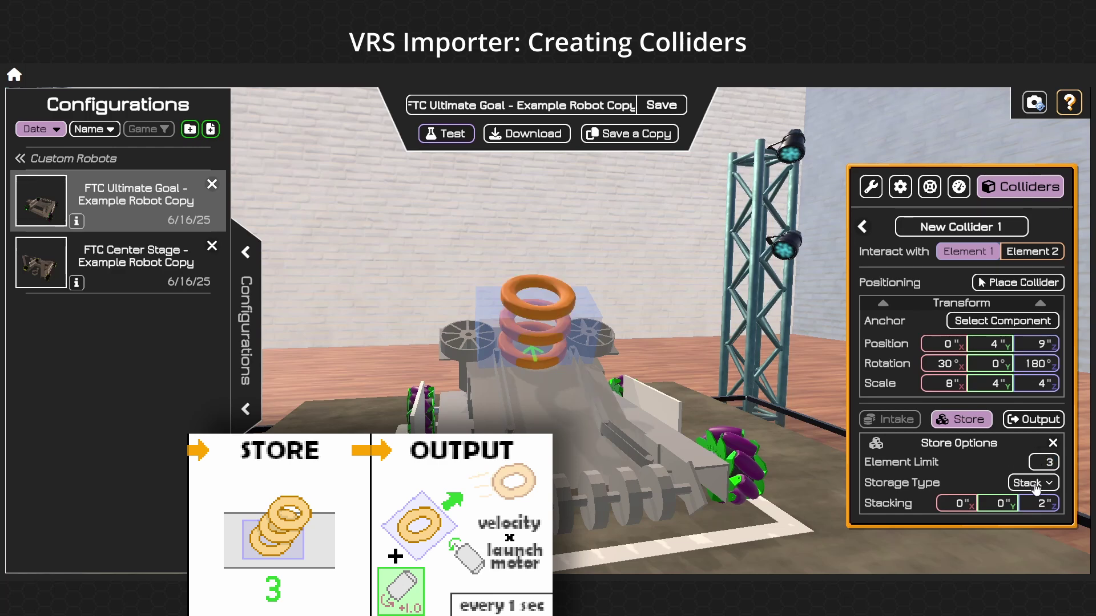
Step: Set the stacking offset of the stored rings to 0" along Z and 5" along Y
click(1039, 503)
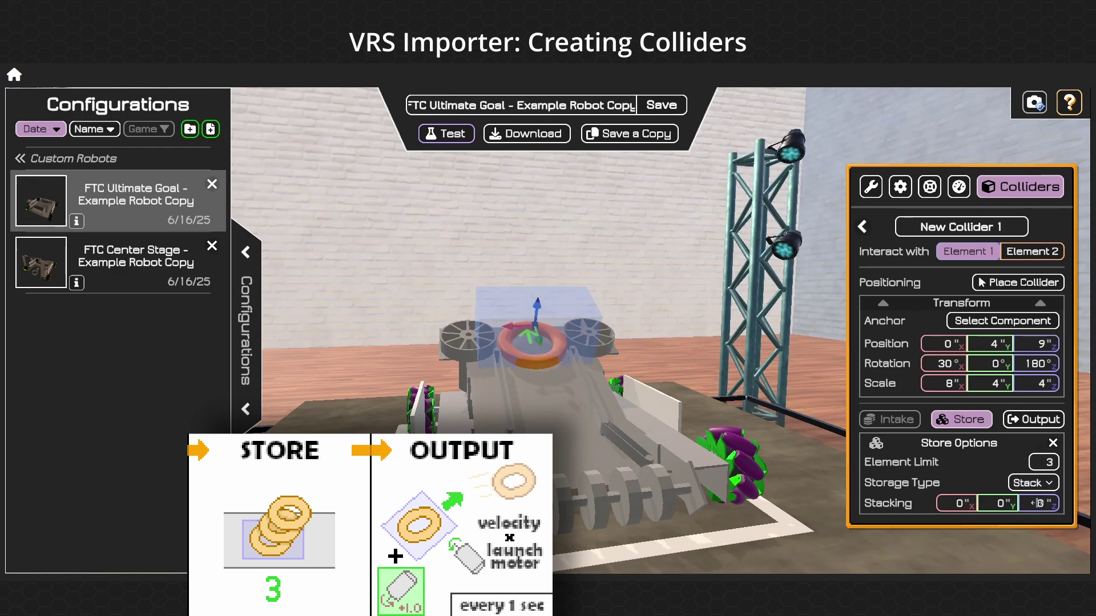
click(996, 504)
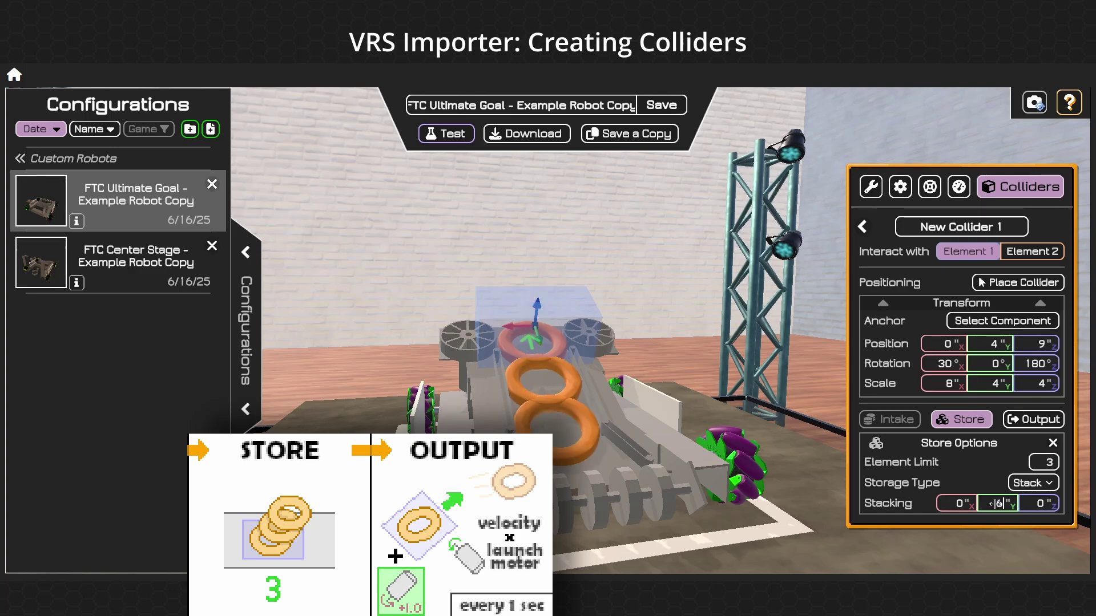
drag(473, 385, 563, 361)
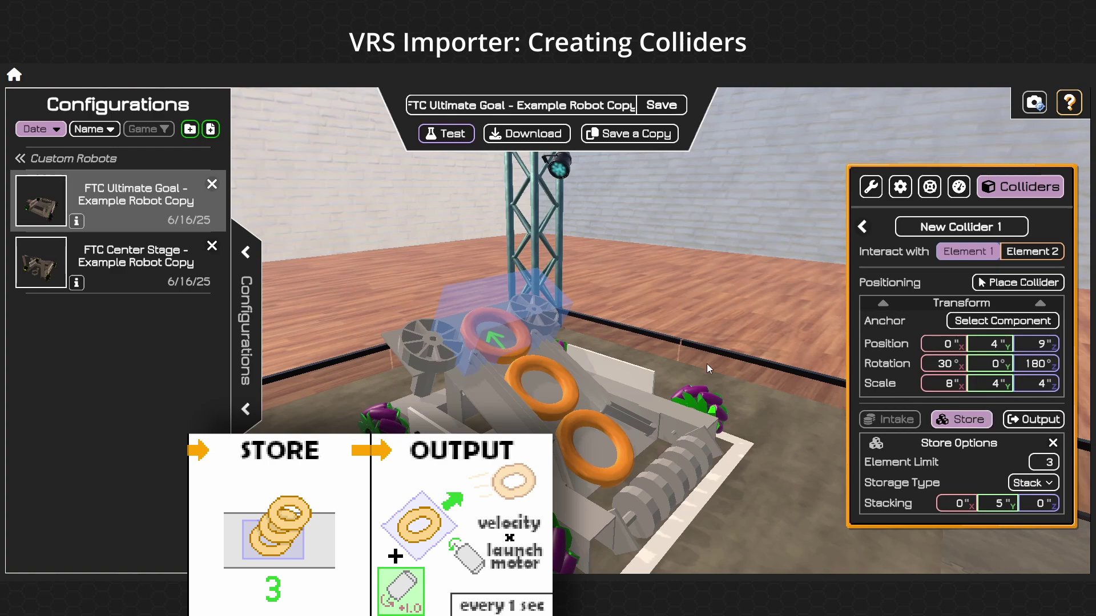
drag(707, 368, 539, 394)
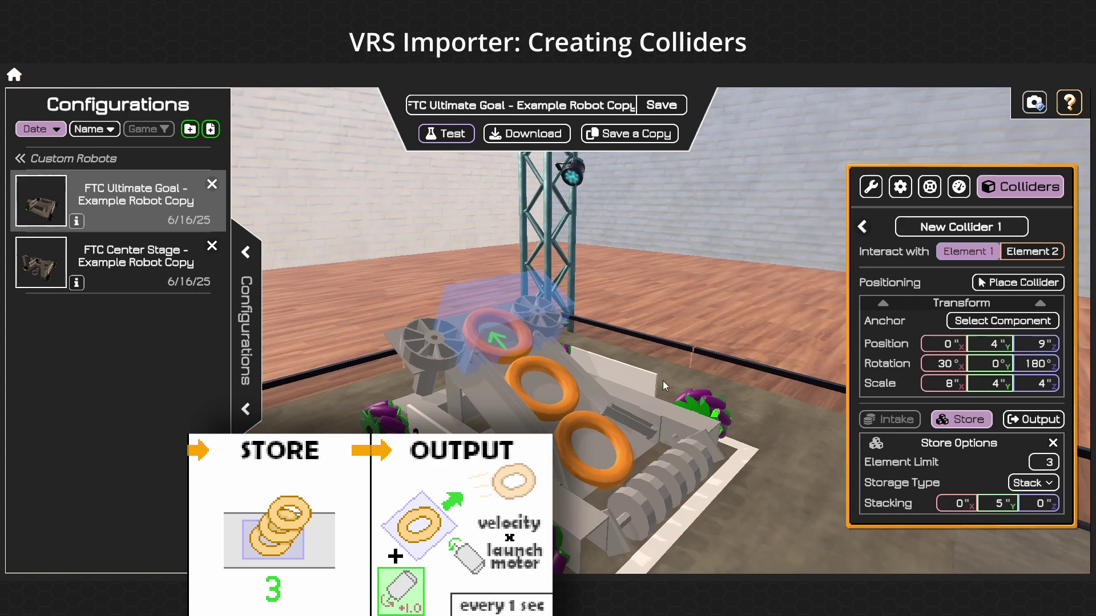
Step: Collapse the second collider's transform settings and return to the list of colliders
drag(663, 382, 916, 345)
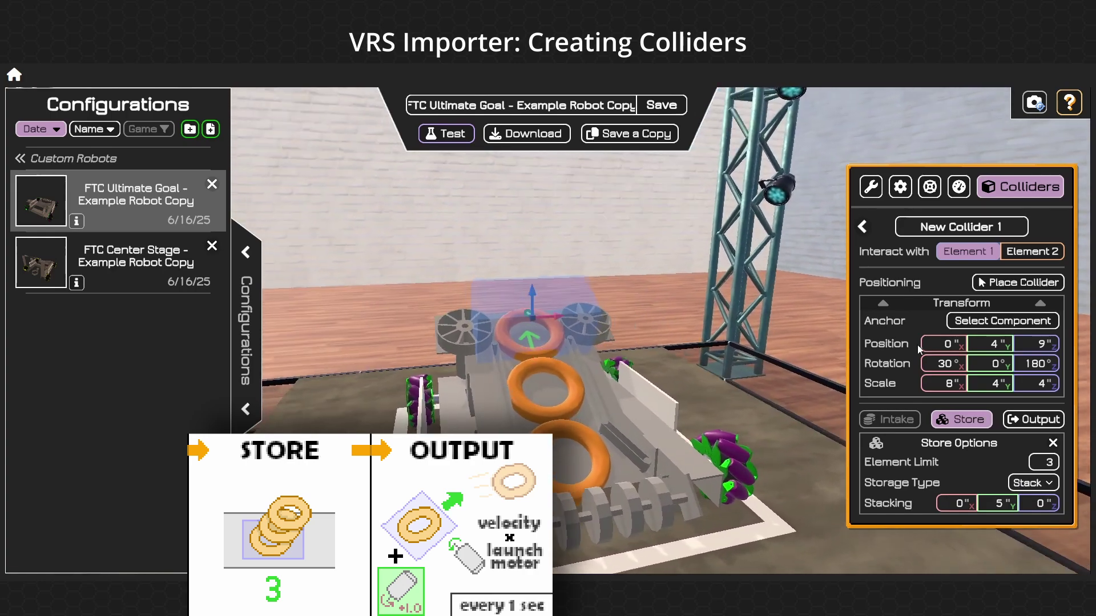
click(883, 304)
click(862, 226)
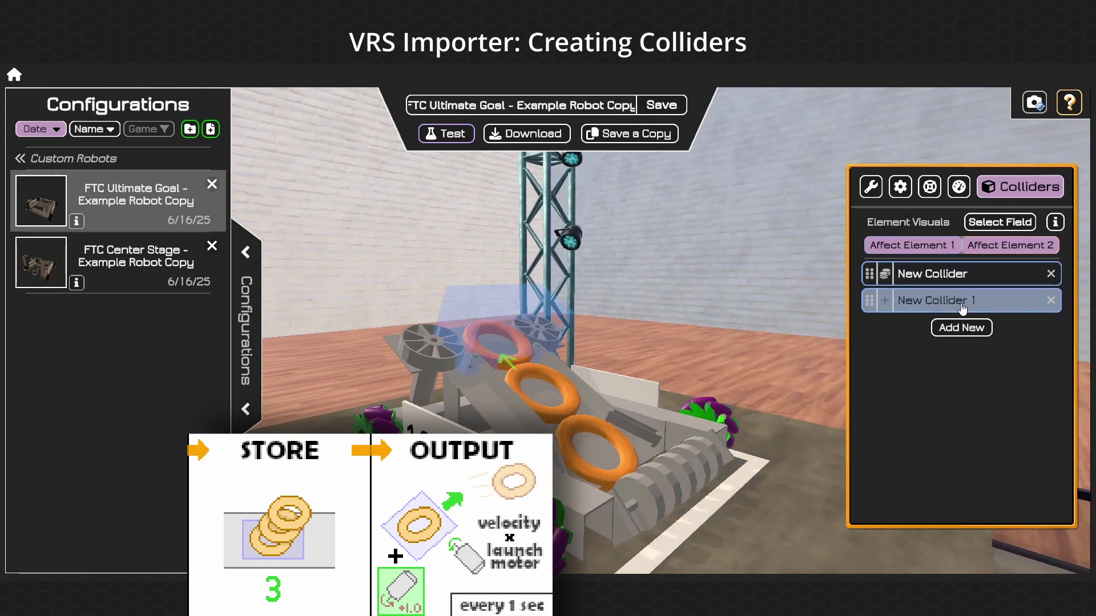
Step: Add a third collider that interacts with Element 2 and place it on the back of the robot below the launcher
click(962, 327)
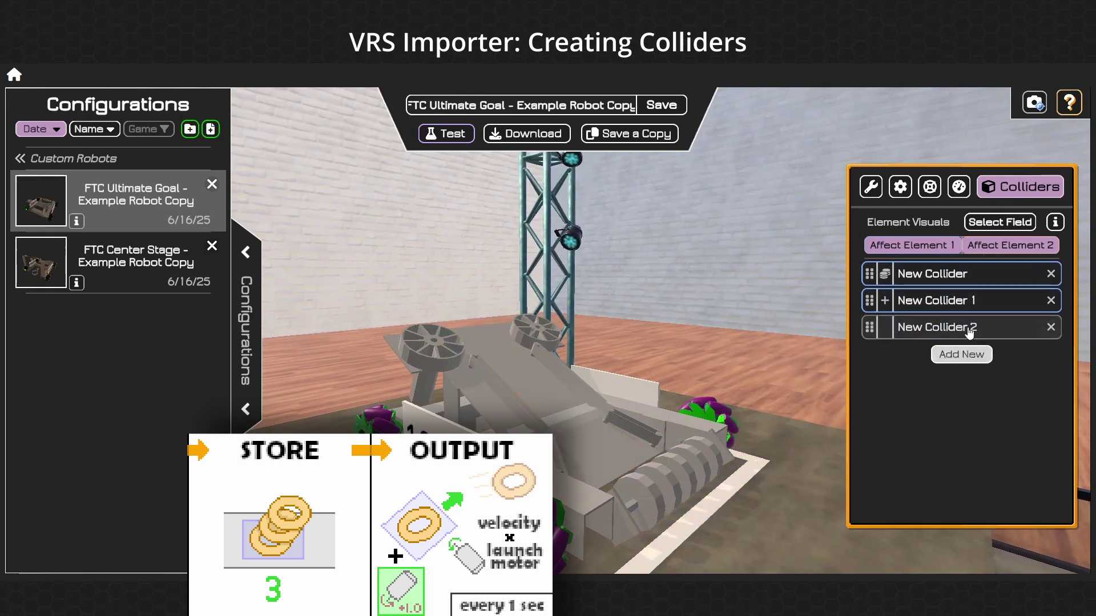
click(926, 328)
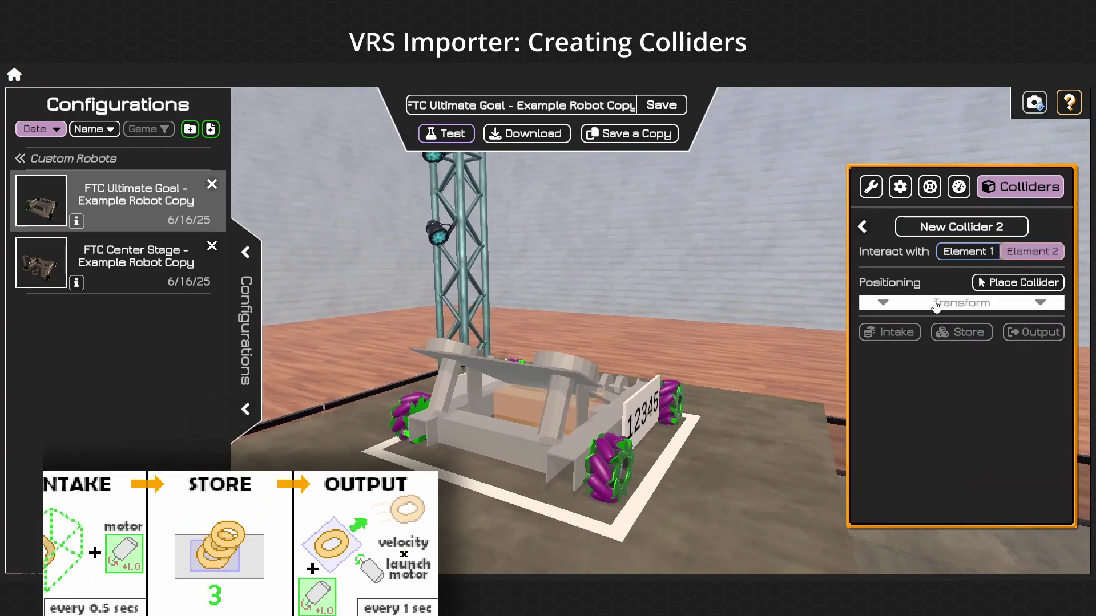
click(947, 301)
click(1019, 283)
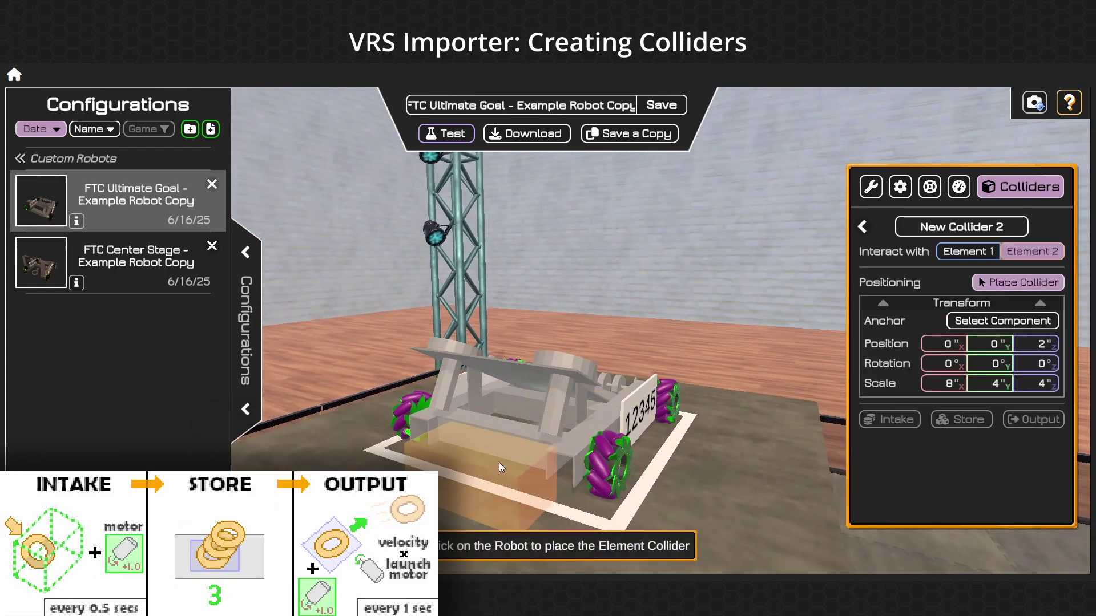
click(535, 451)
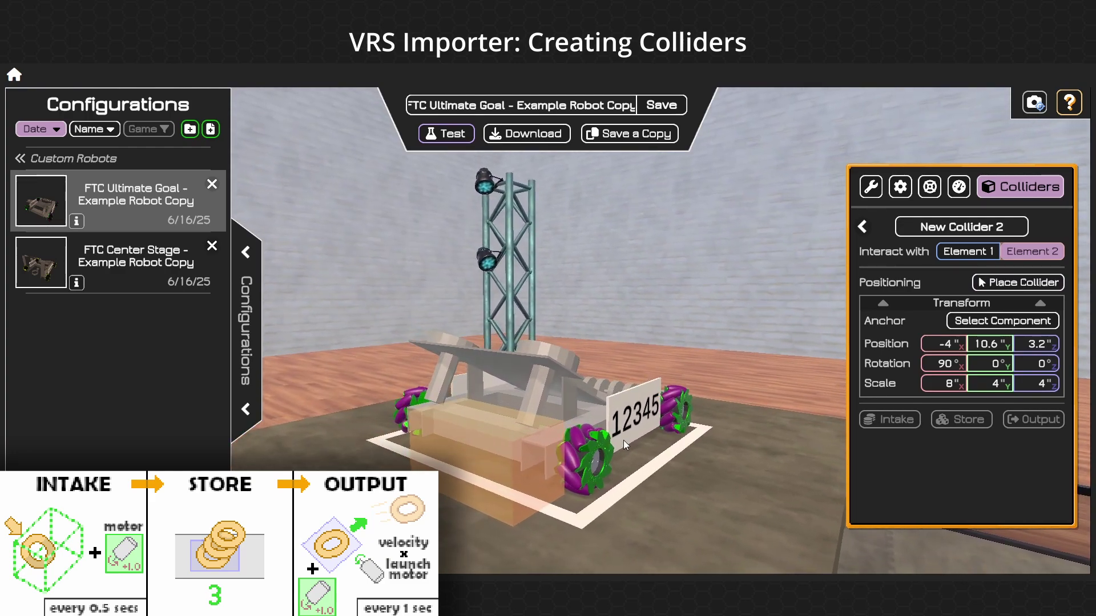
Step: Set the third collider's X scale to 4" and collapse its transform settings
drag(601, 348, 942, 386)
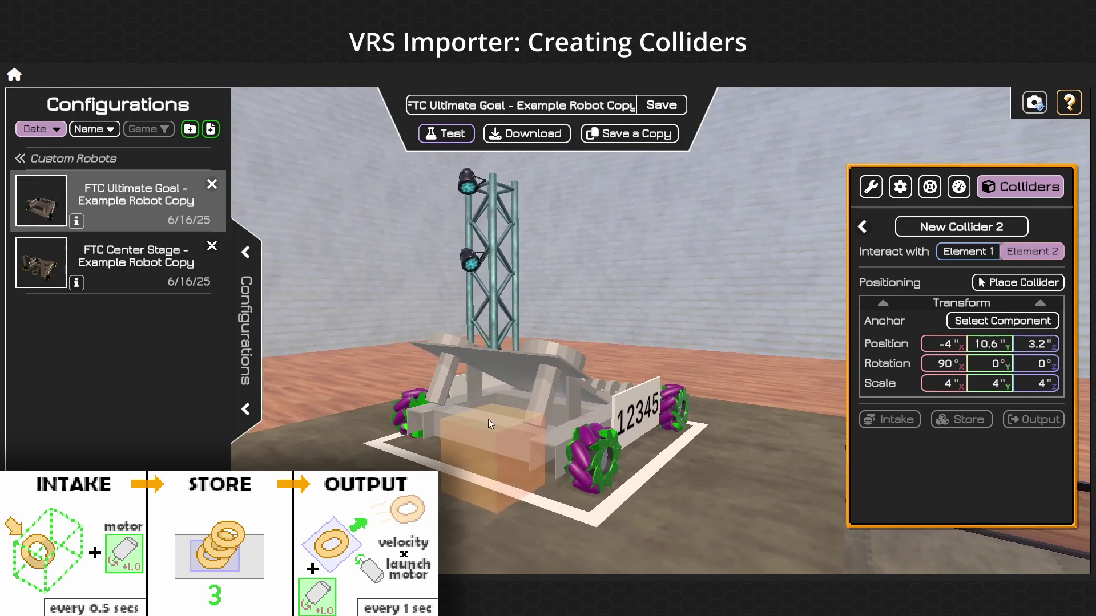
drag(488, 419, 491, 355)
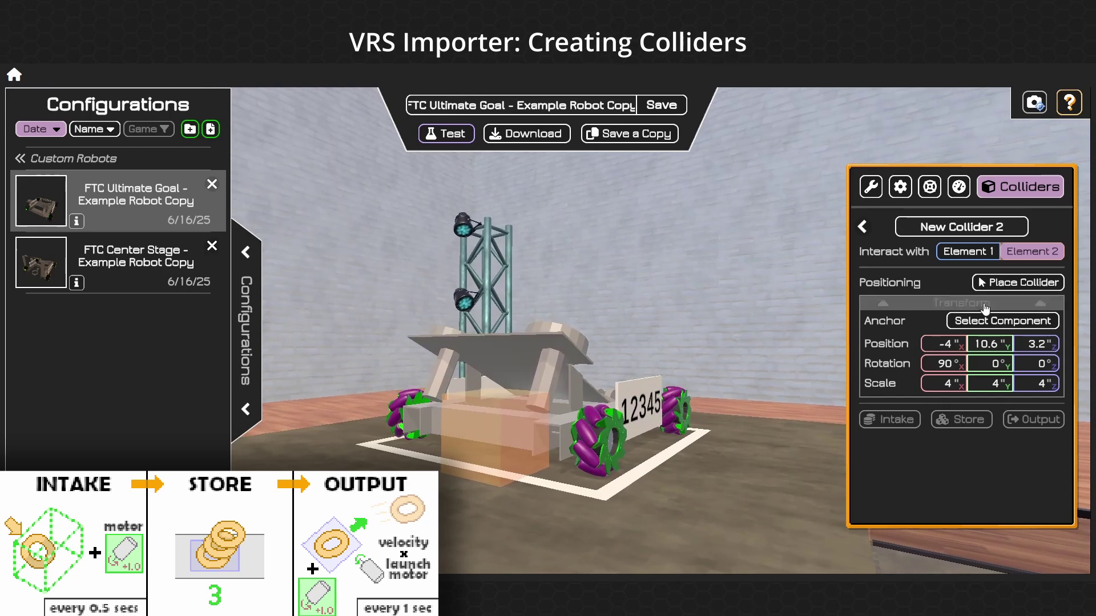
click(945, 302)
Step: Enable the intake, store and output functions on the third collider
click(890, 332)
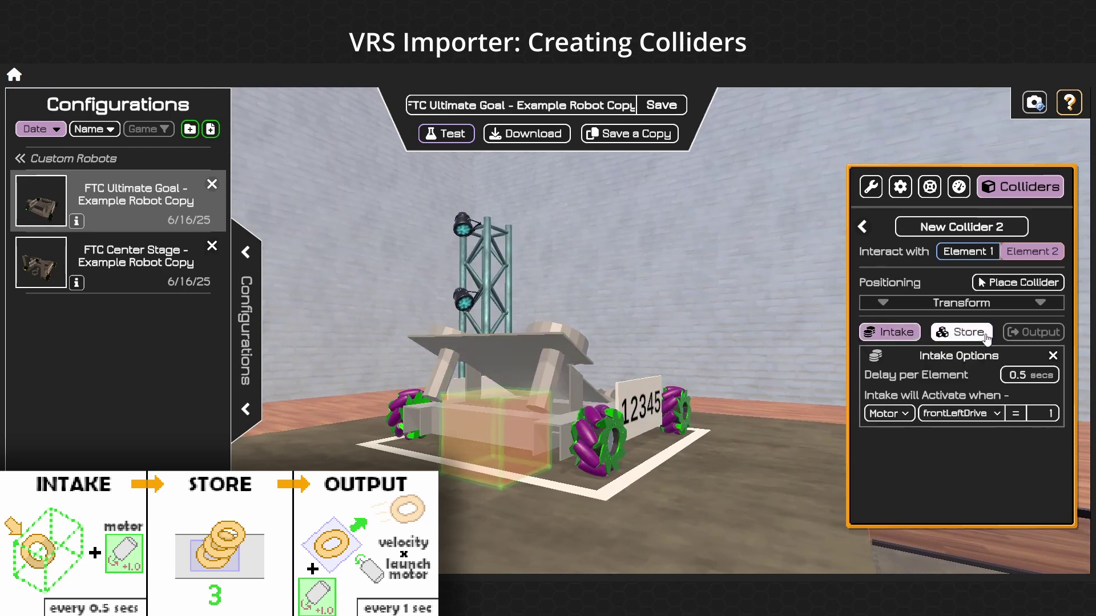
click(962, 332)
click(1033, 332)
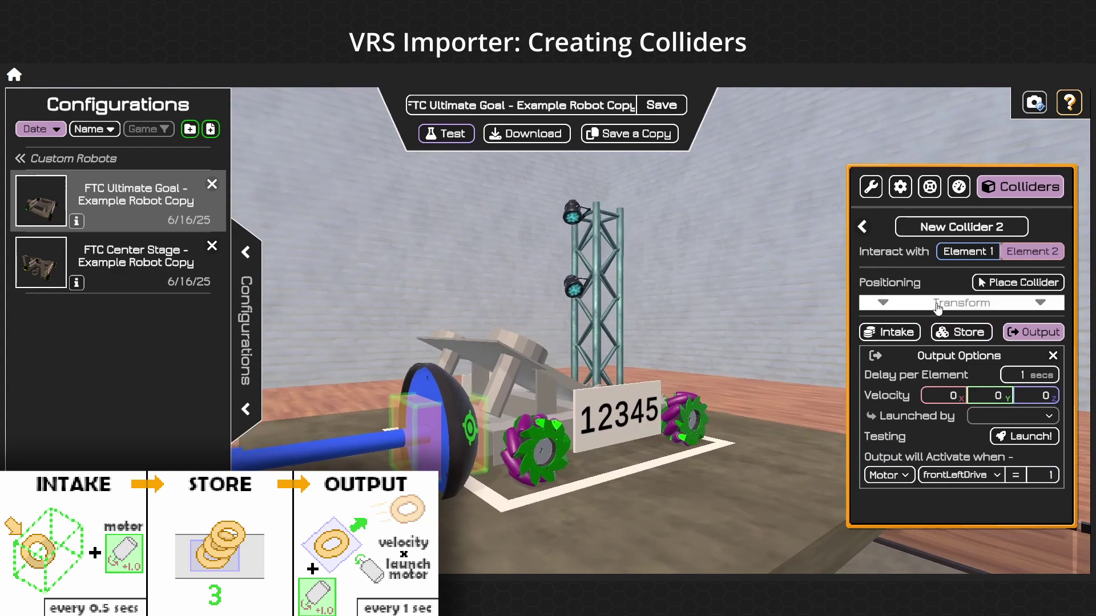
Step: Set the third collider's X rotation to 0° and its Z position to 3"
click(961, 303)
click(940, 363)
text(0)
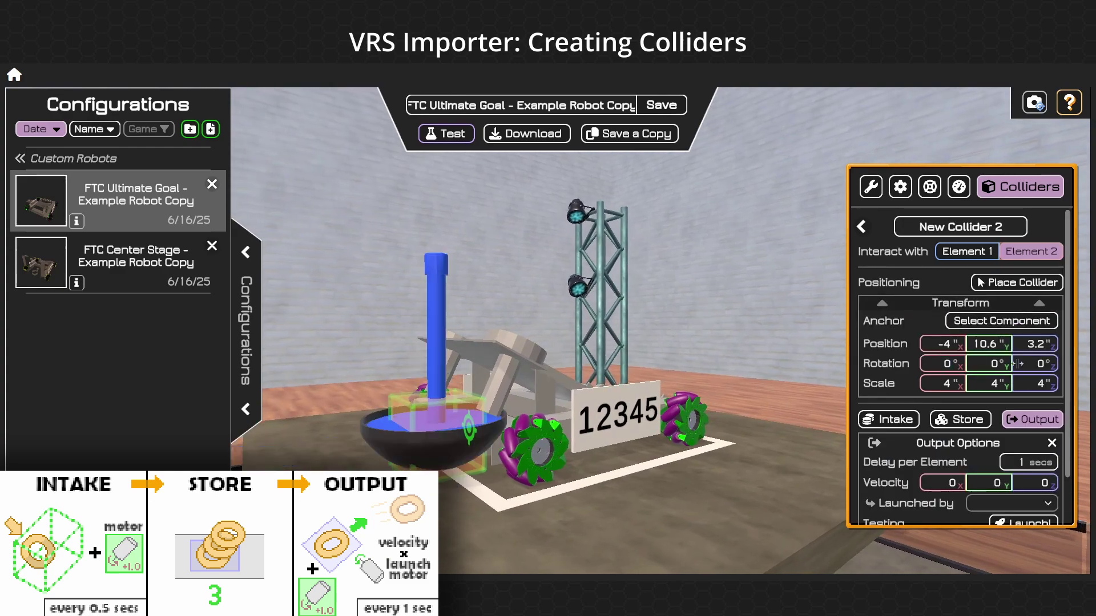
drag(674, 371, 687, 273)
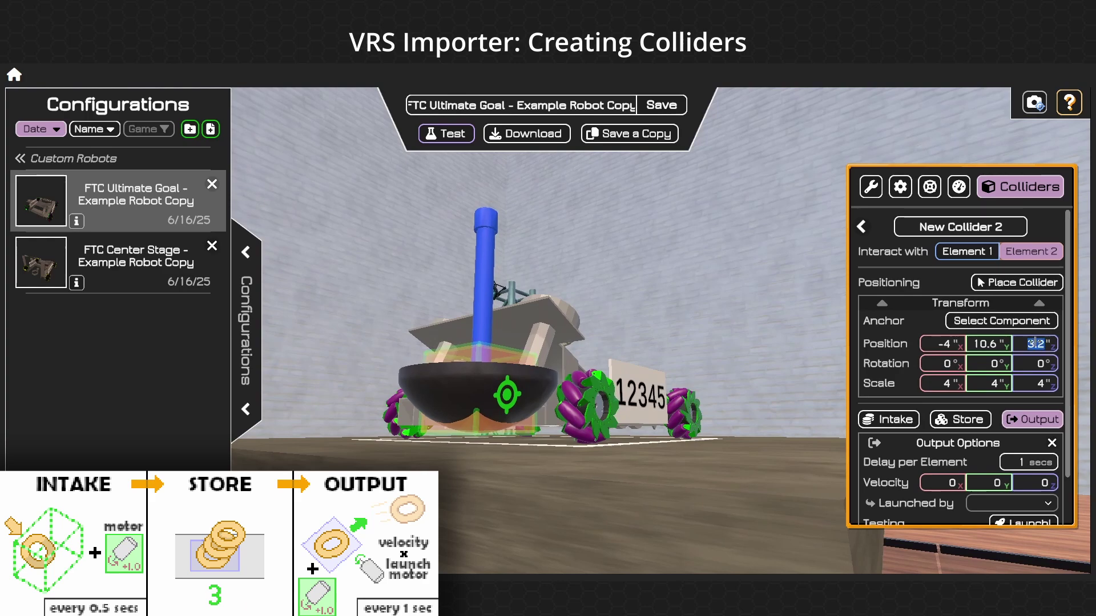
text(3)
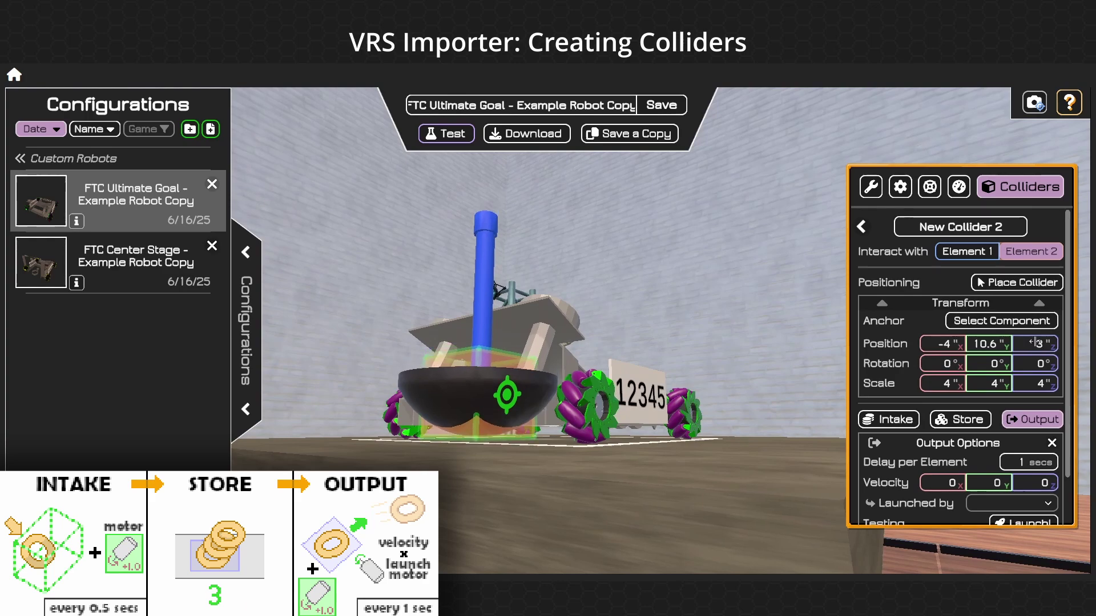
drag(669, 341, 612, 412)
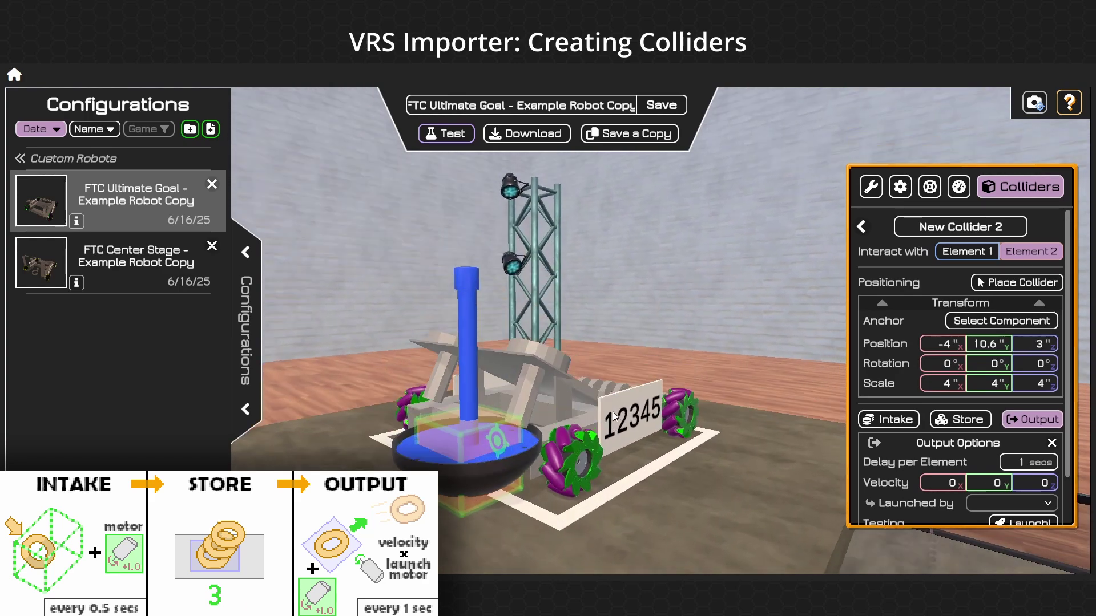
Step: Add a motor named wobbleActuator and choose it to activate the third collider's intake
click(888, 420)
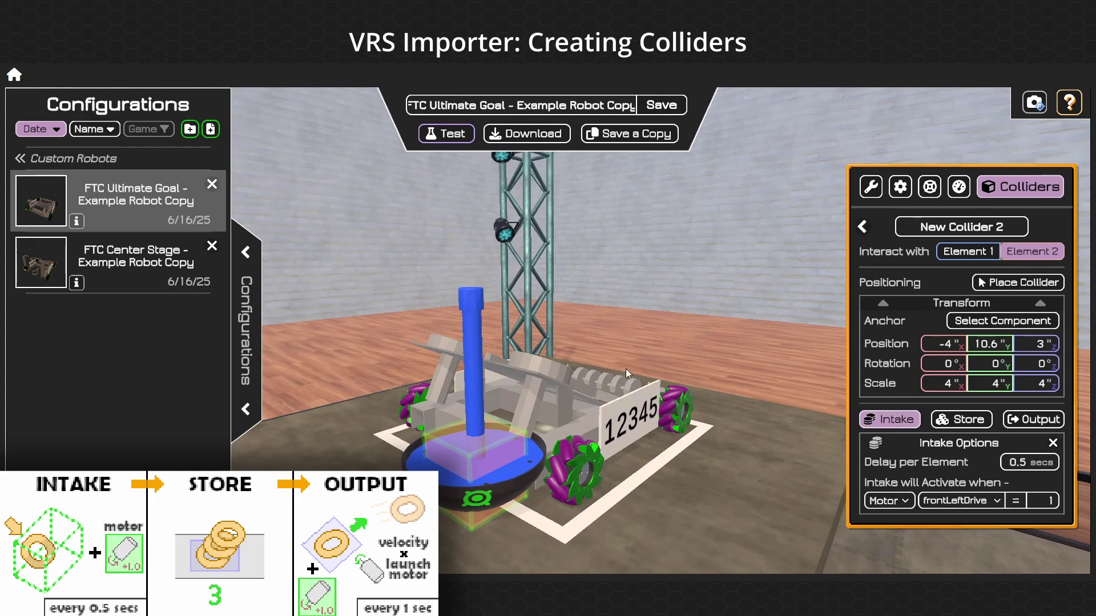
drag(626, 369, 605, 327)
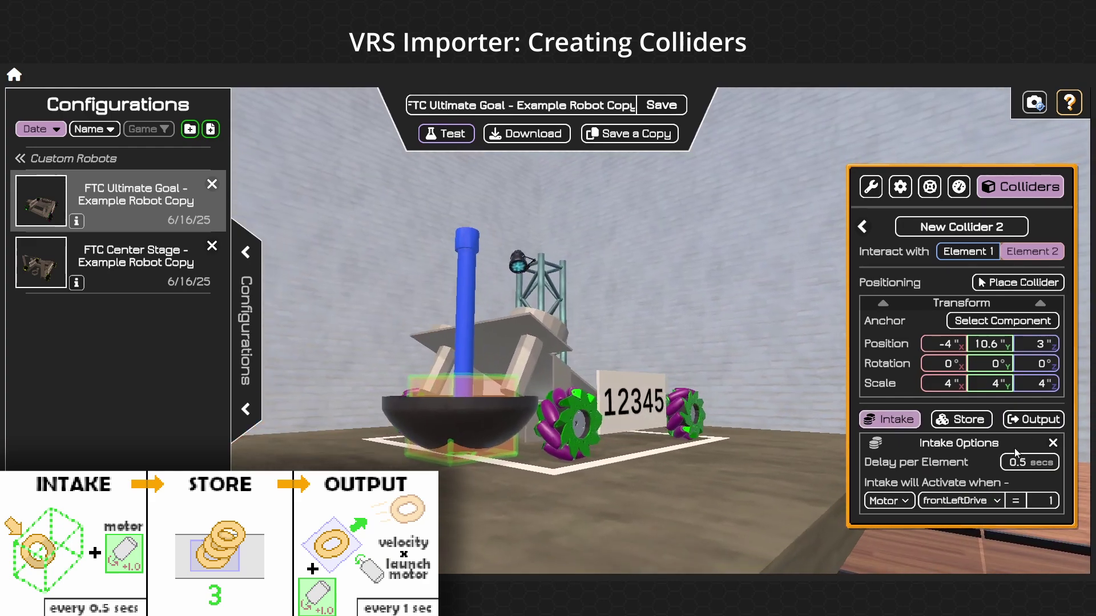
click(981, 500)
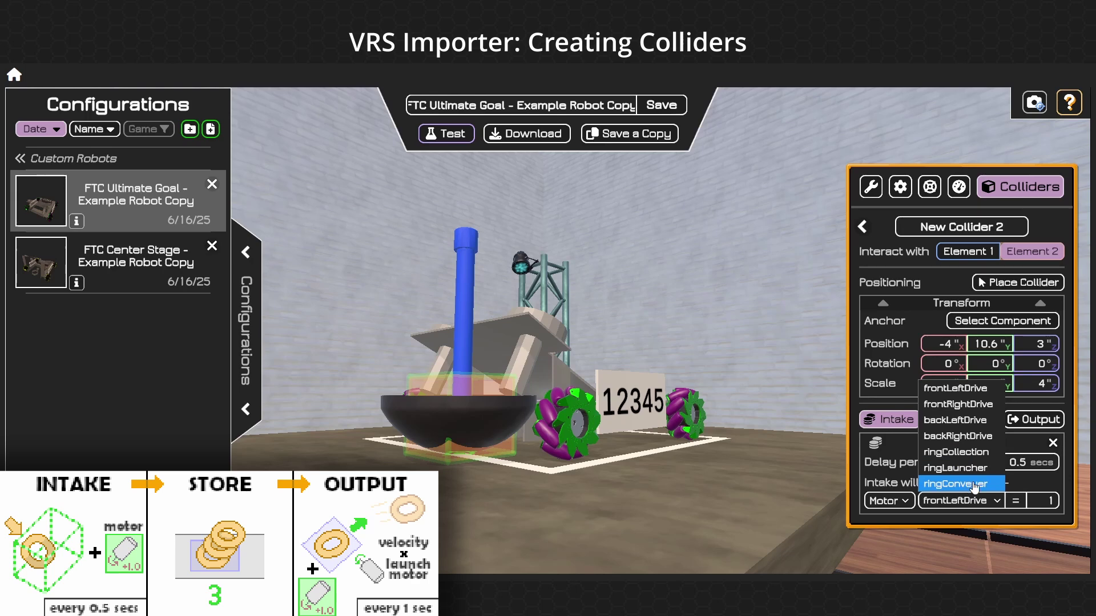
click(963, 293)
click(900, 187)
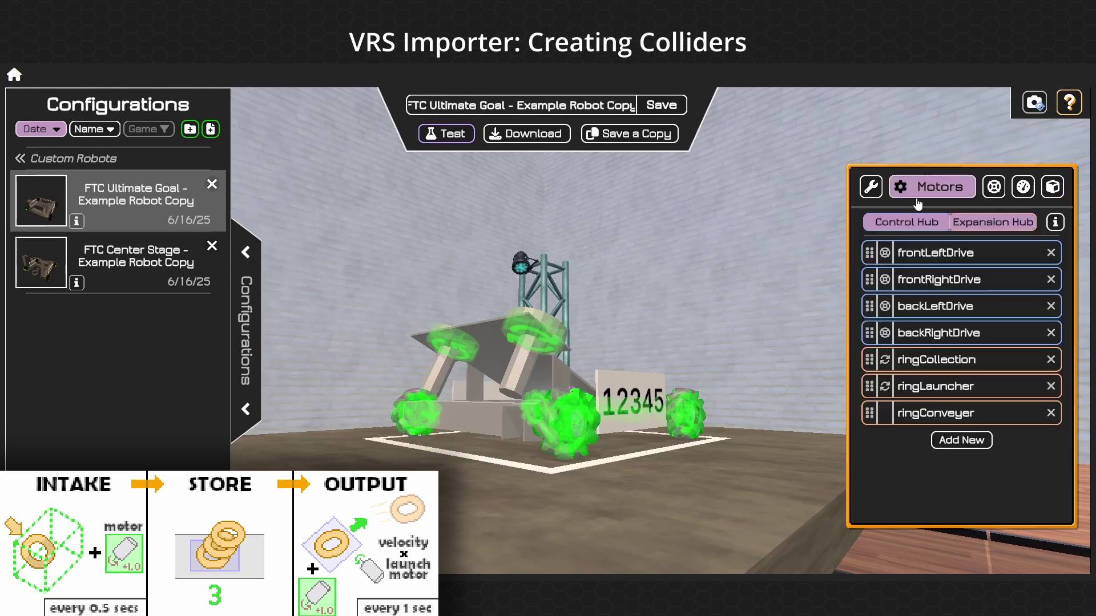
click(960, 441)
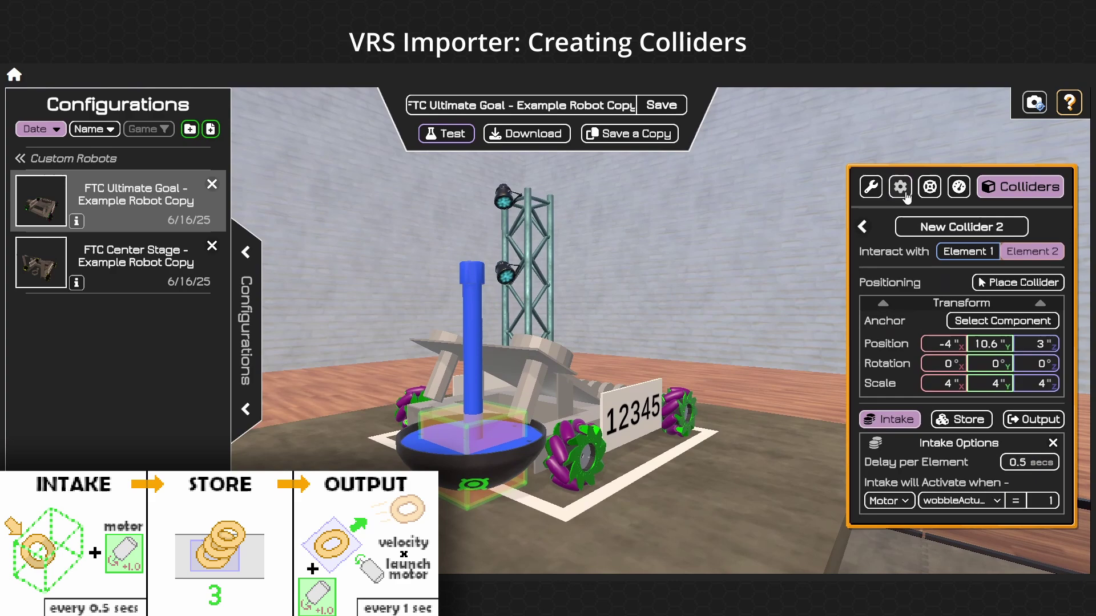
Step: Remove the wobbleActuator motor and add a servo named wobbleActuator instead
click(899, 187)
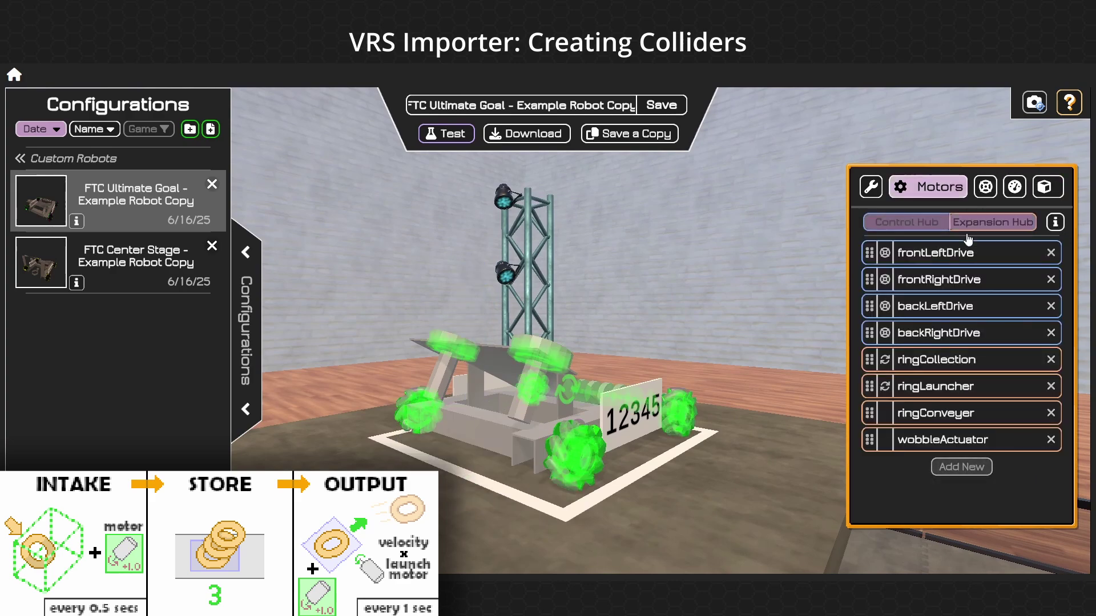
click(994, 187)
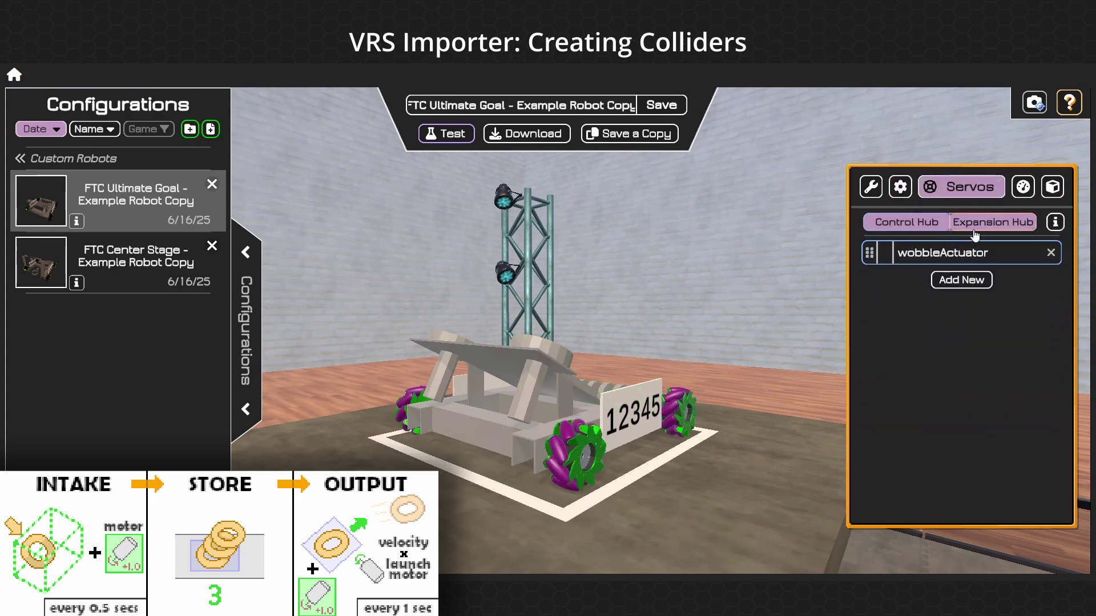
Step: Set the third collider's intake to activate when the wobbleActuator servo equals 1
click(1053, 187)
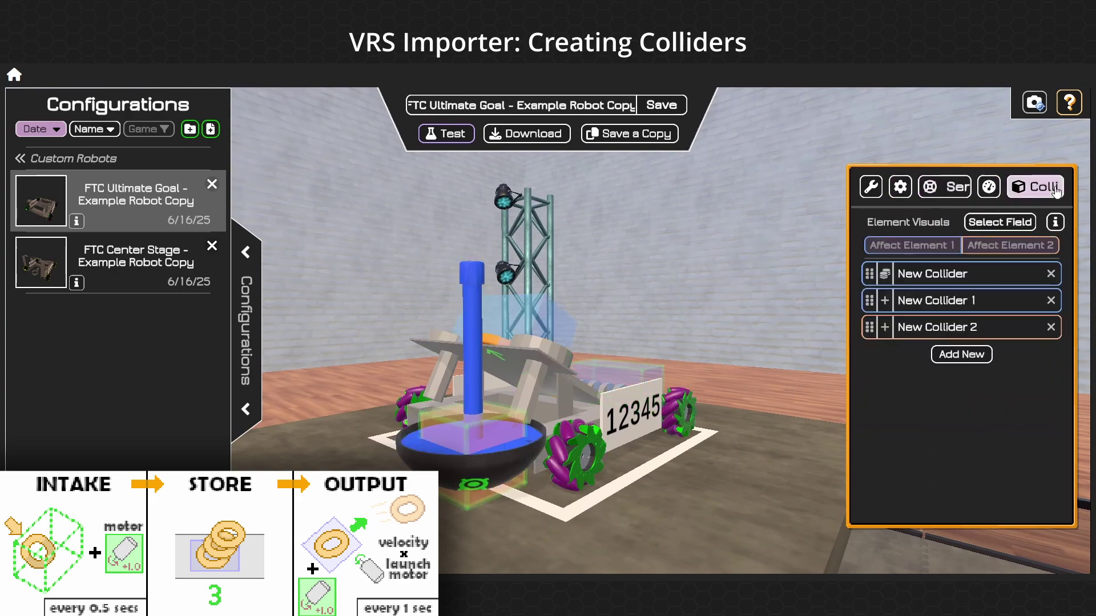
click(939, 327)
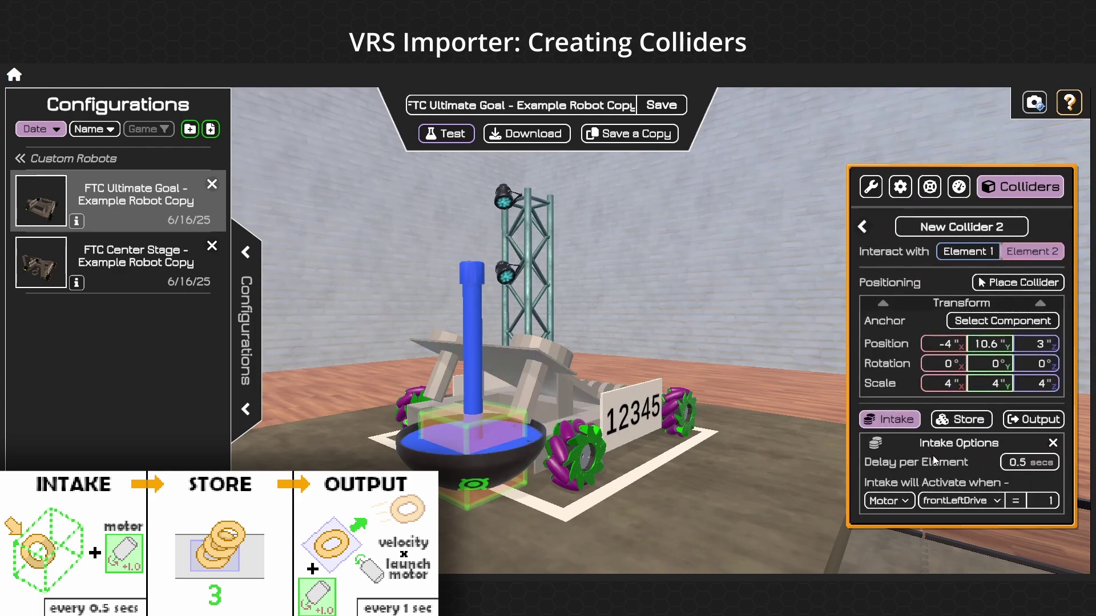
click(901, 534)
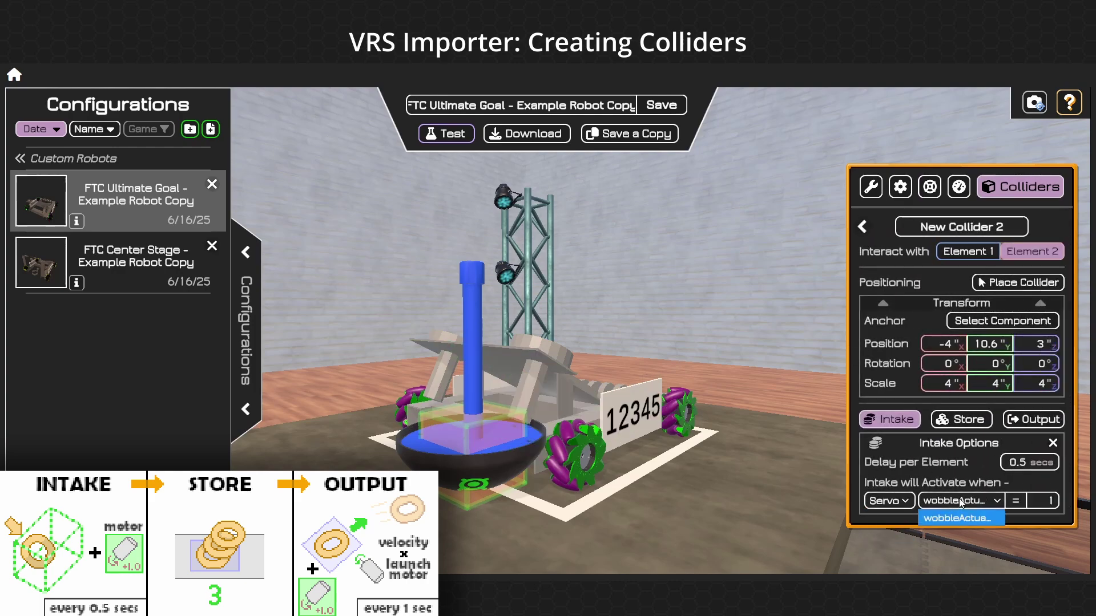
scroll(589, 478, up, 3)
drag(657, 474, 637, 353)
scroll(550, 464, down, 3)
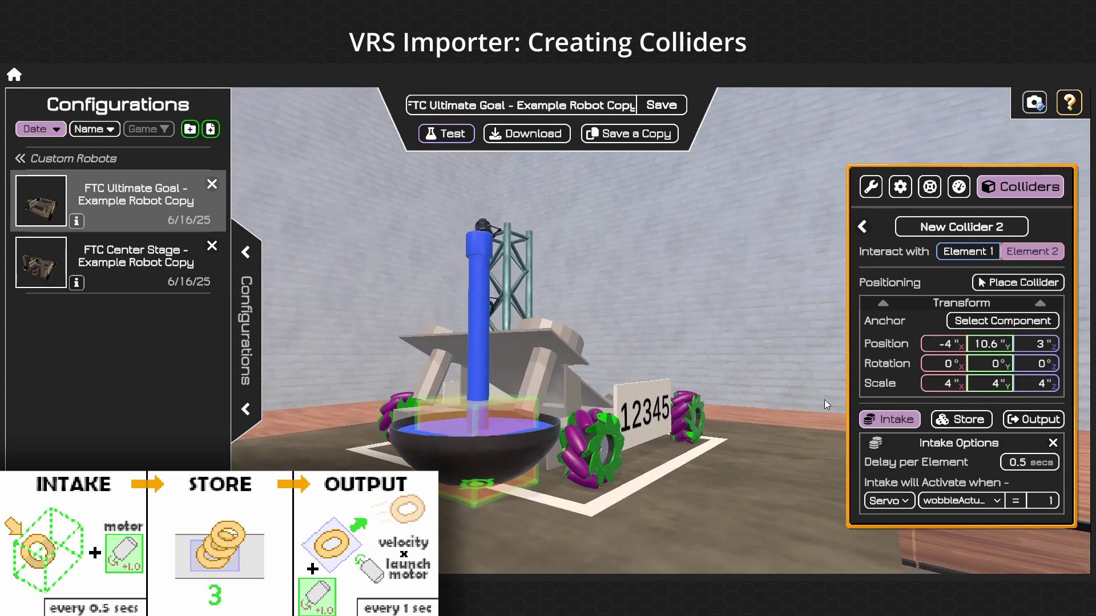
Step: Test the third collider's launch and set its output to activate when the wobbleActuator servo equals 0
click(962, 421)
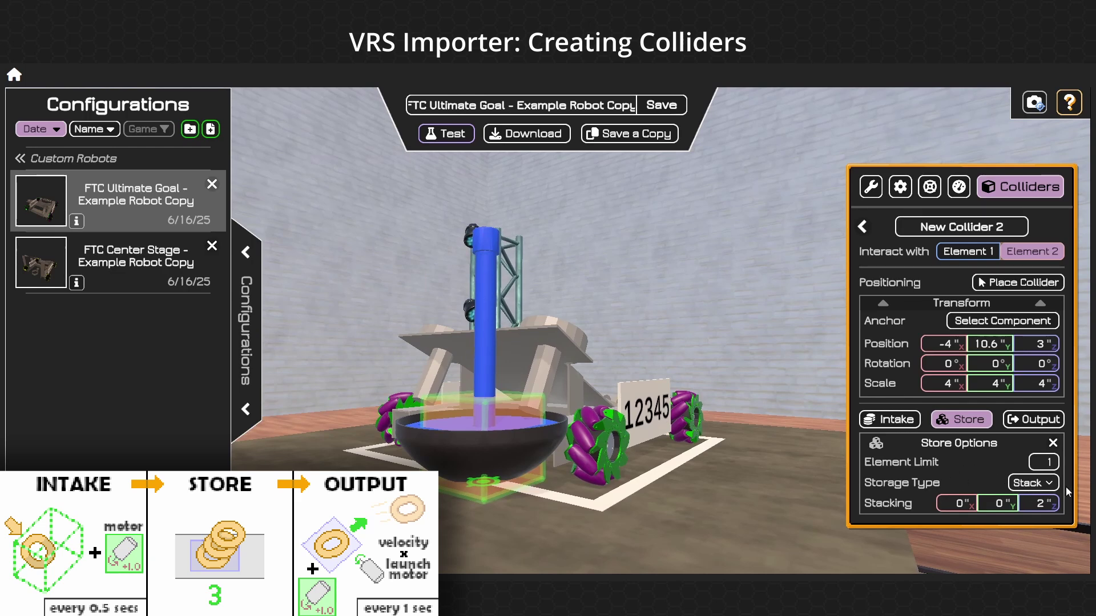
click(1006, 422)
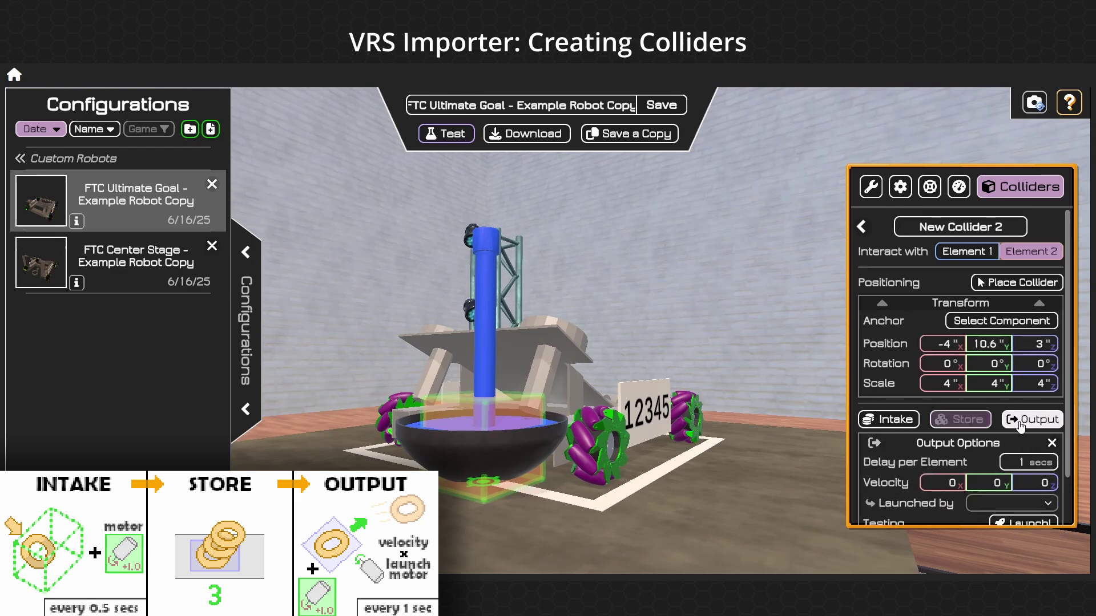
scroll(941, 452, down, 2)
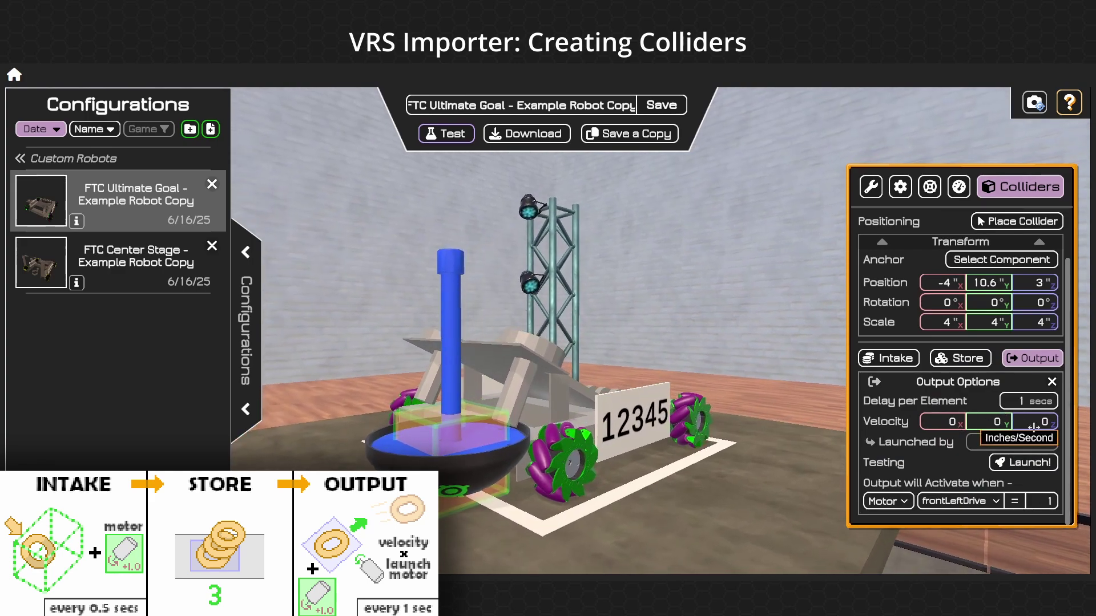
click(1022, 463)
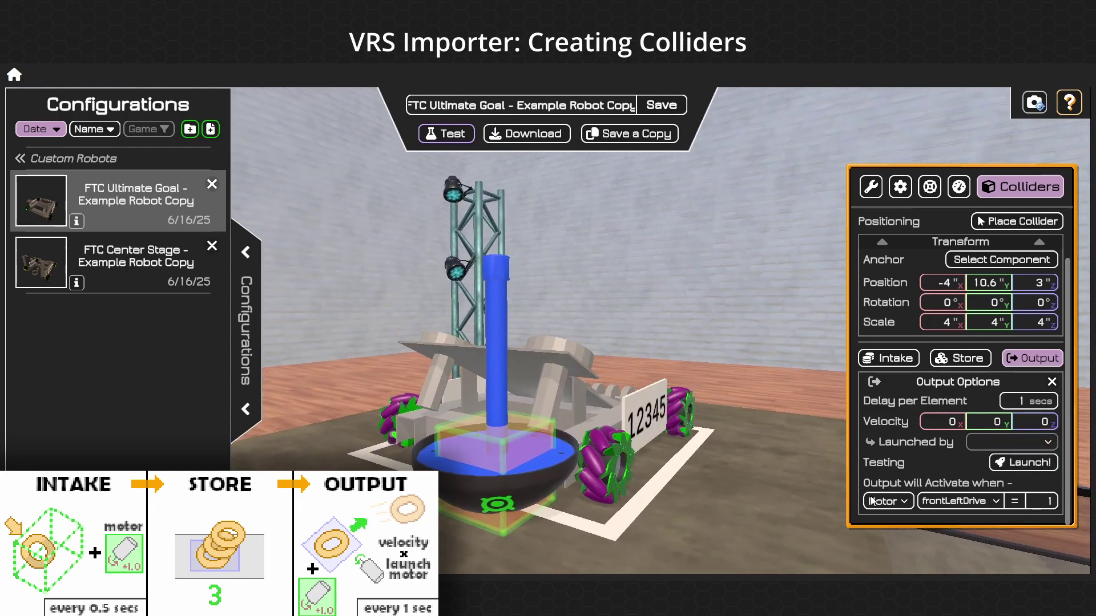
click(893, 535)
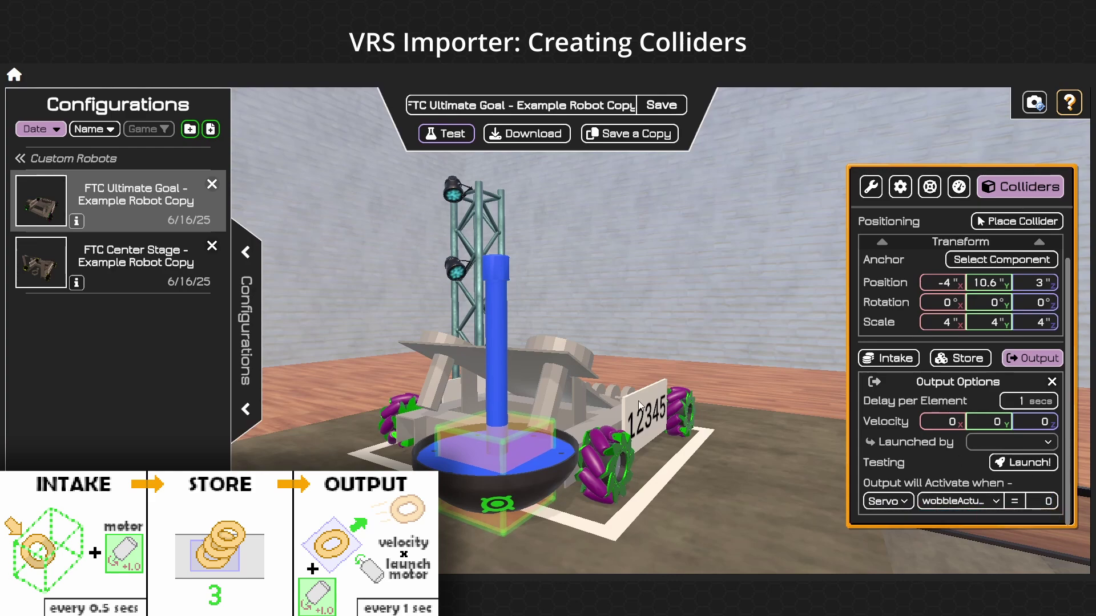
Step: Review the third collider's intake, store and output options with its transform settings collapsed
click(881, 359)
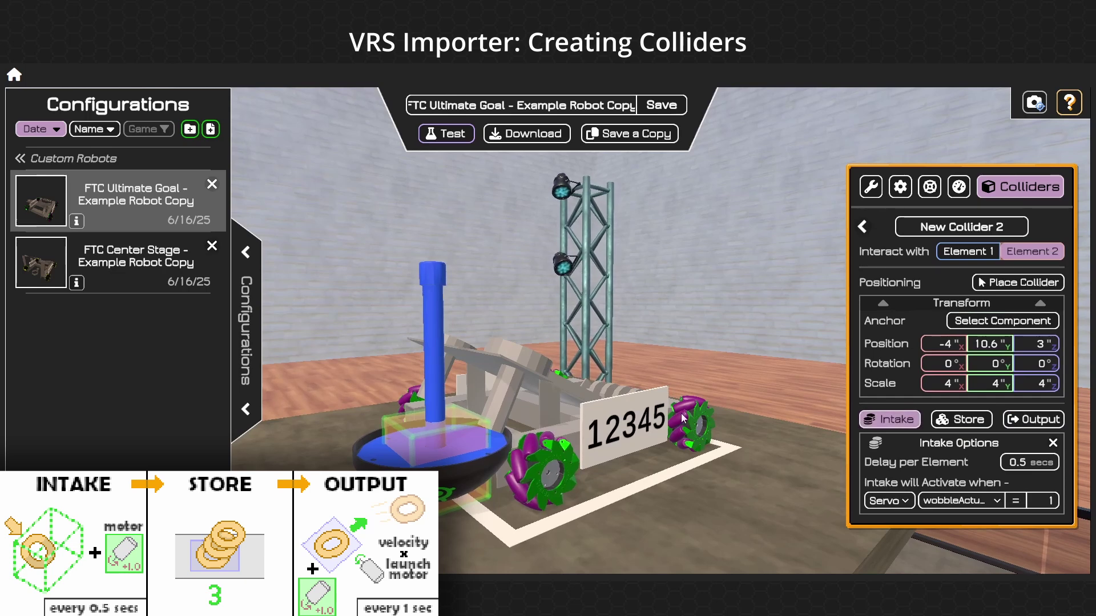
click(1039, 421)
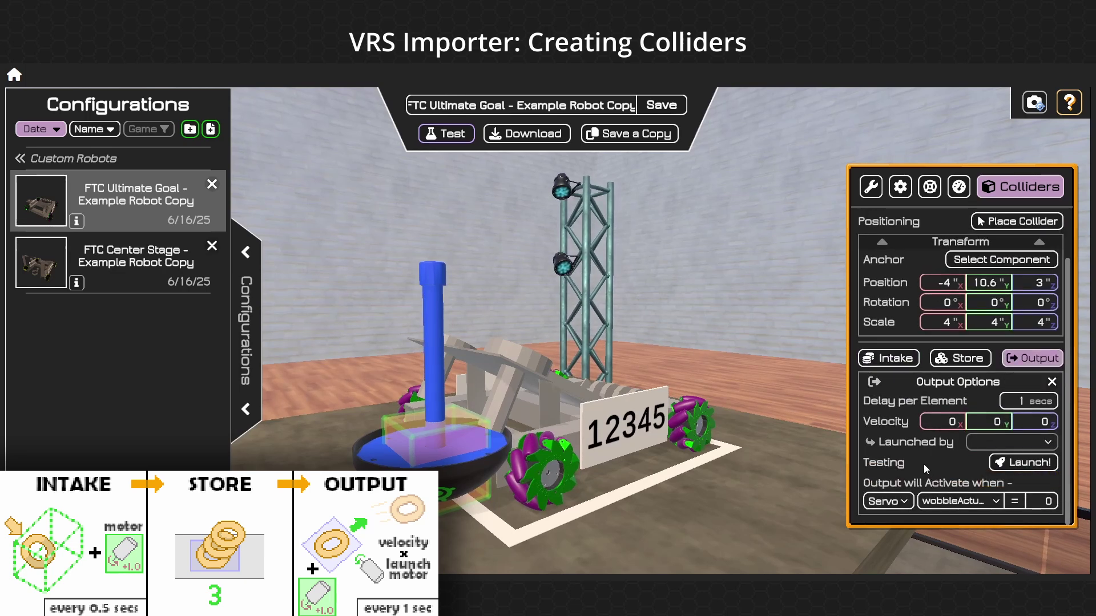
click(942, 360)
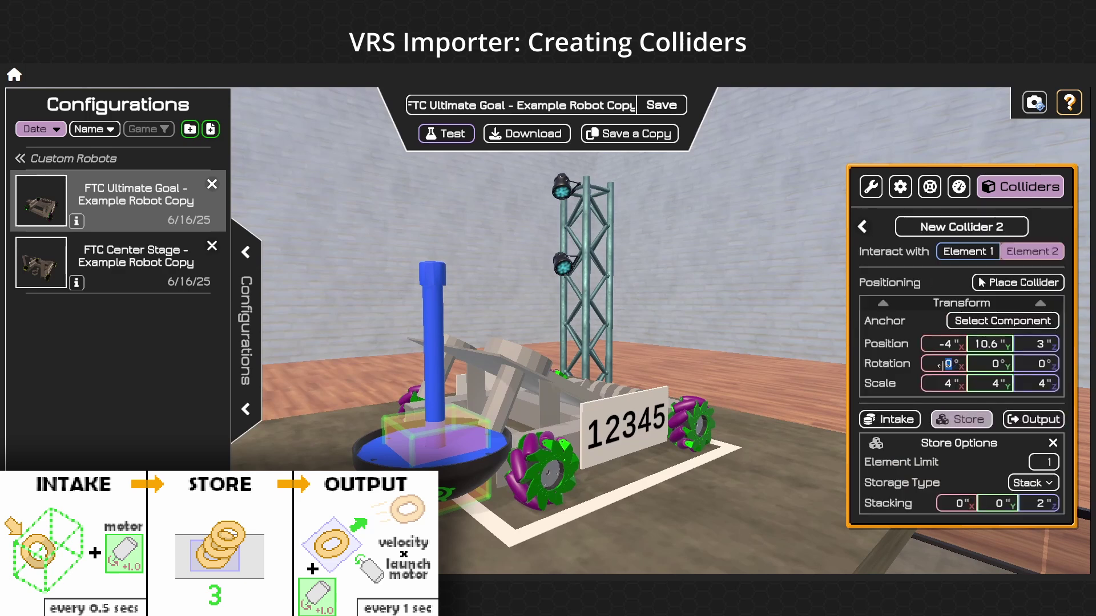
click(890, 419)
click(993, 303)
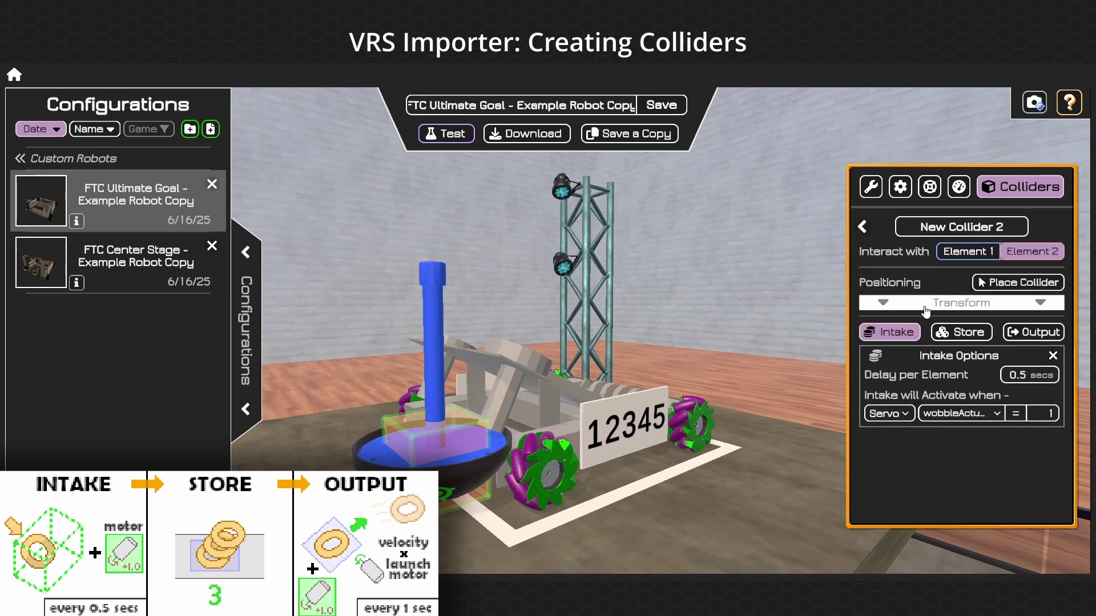
click(965, 333)
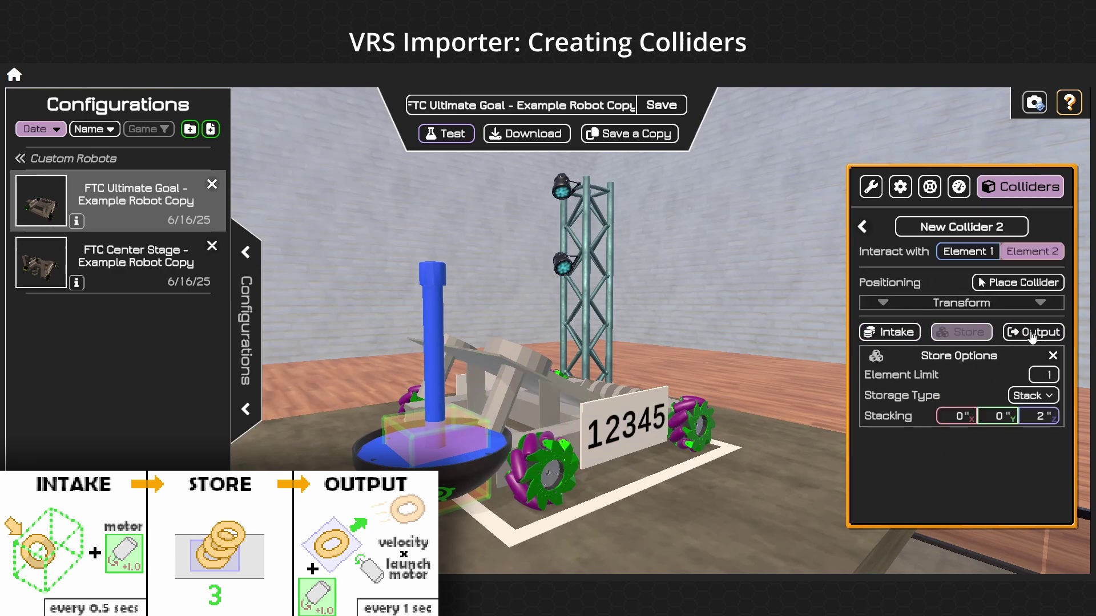
click(1033, 333)
click(897, 334)
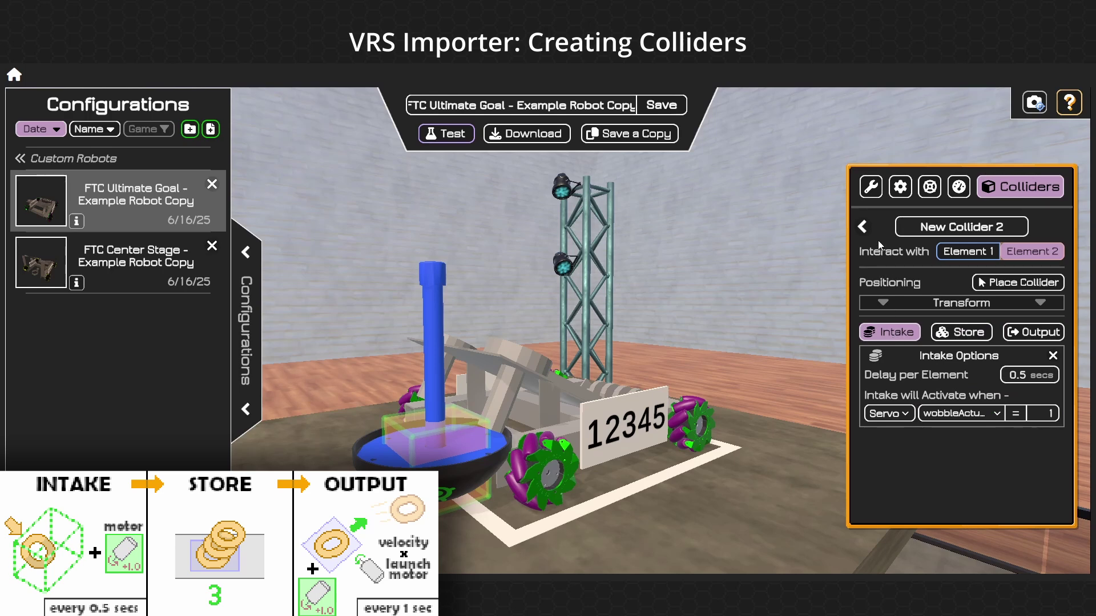
Step: Rename the third collider as WobbleCollider
click(963, 226)
text(Wobbl)
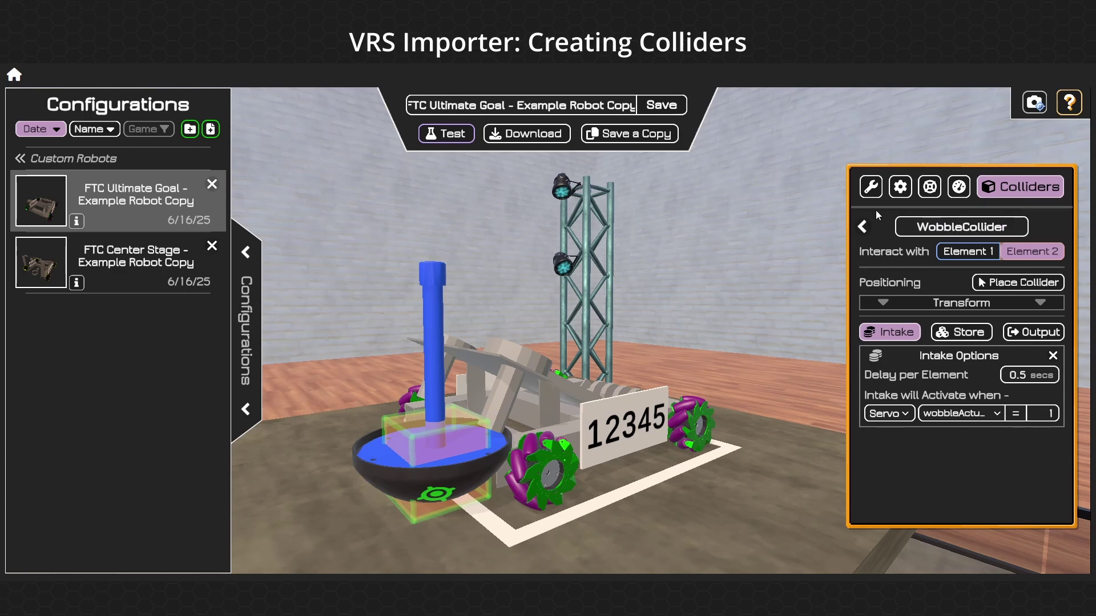
Step: Rename the second collider as RingLaunching and the first collider as RingIntake
click(863, 227)
click(966, 267)
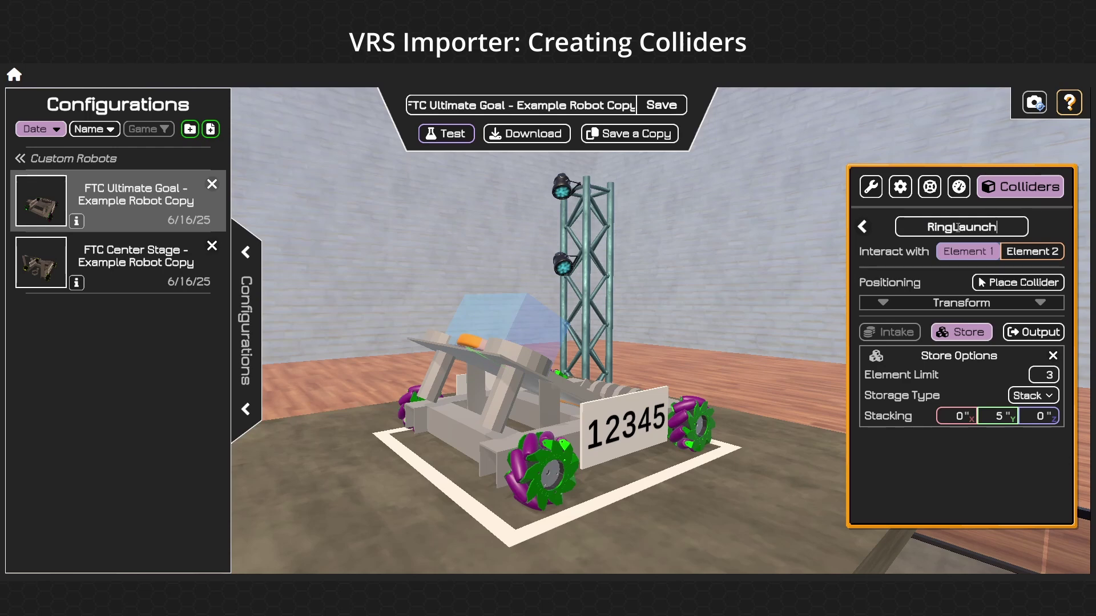
click(865, 229)
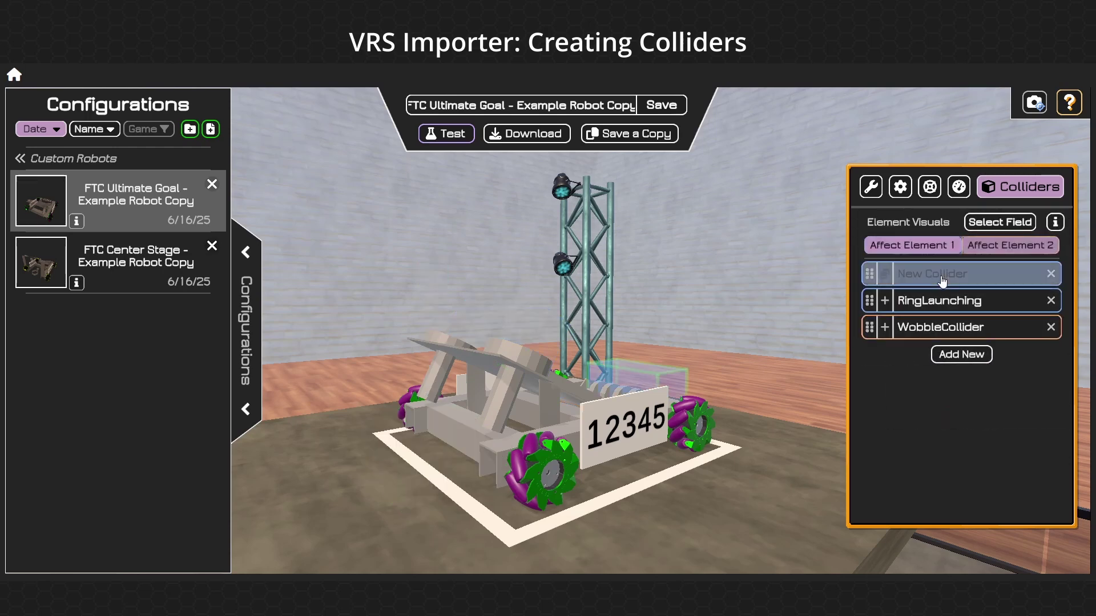
click(944, 279)
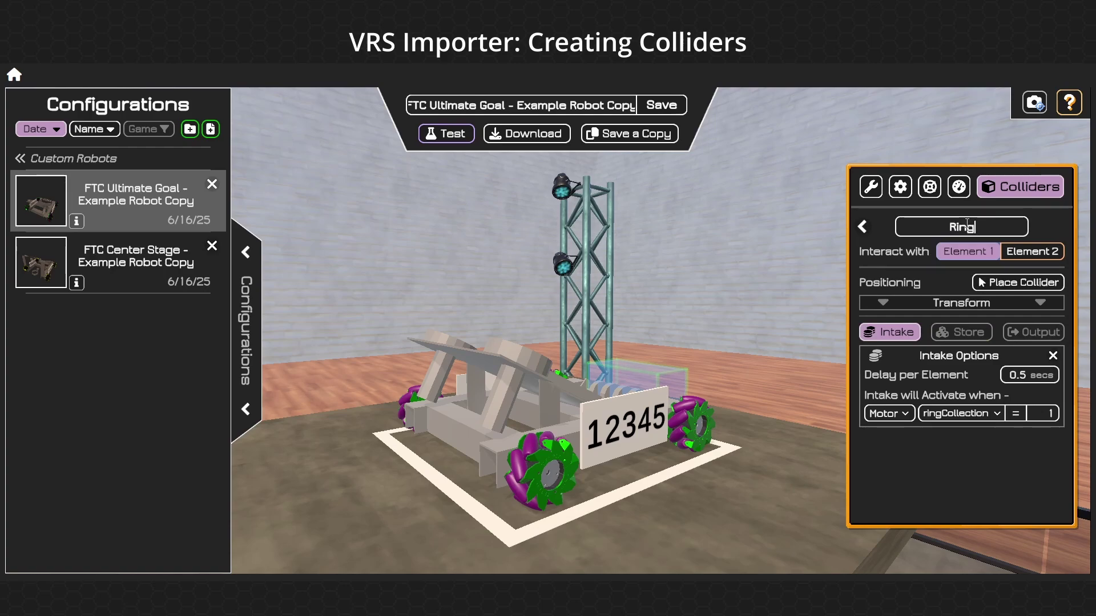
click(863, 229)
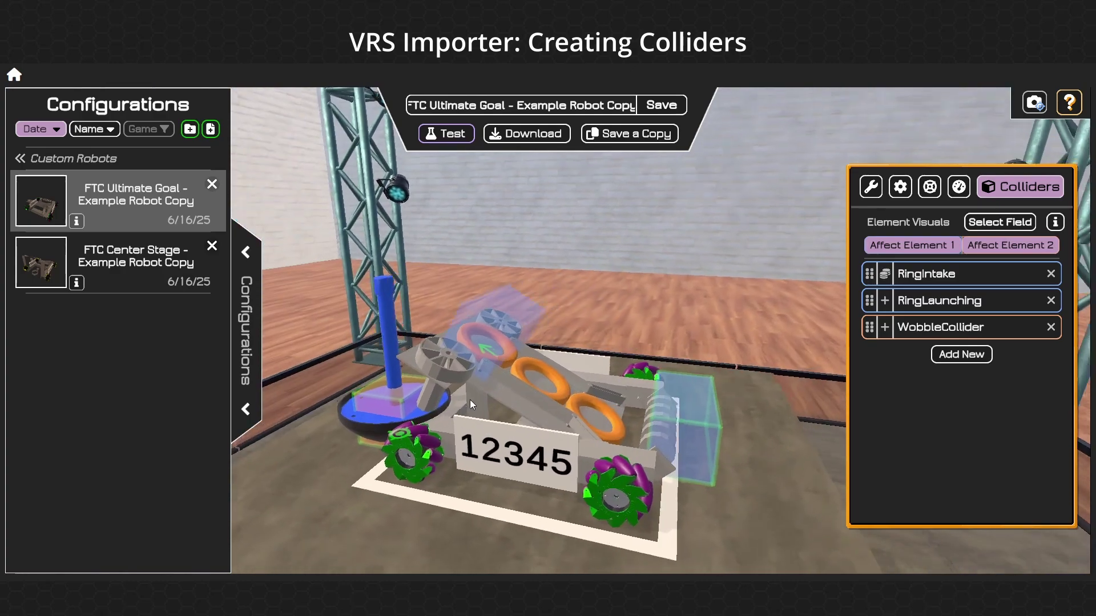
Step: Review the collider list filtered to Element 1 only, to Element 2 only, and with both elements shown
drag(471, 399, 834, 330)
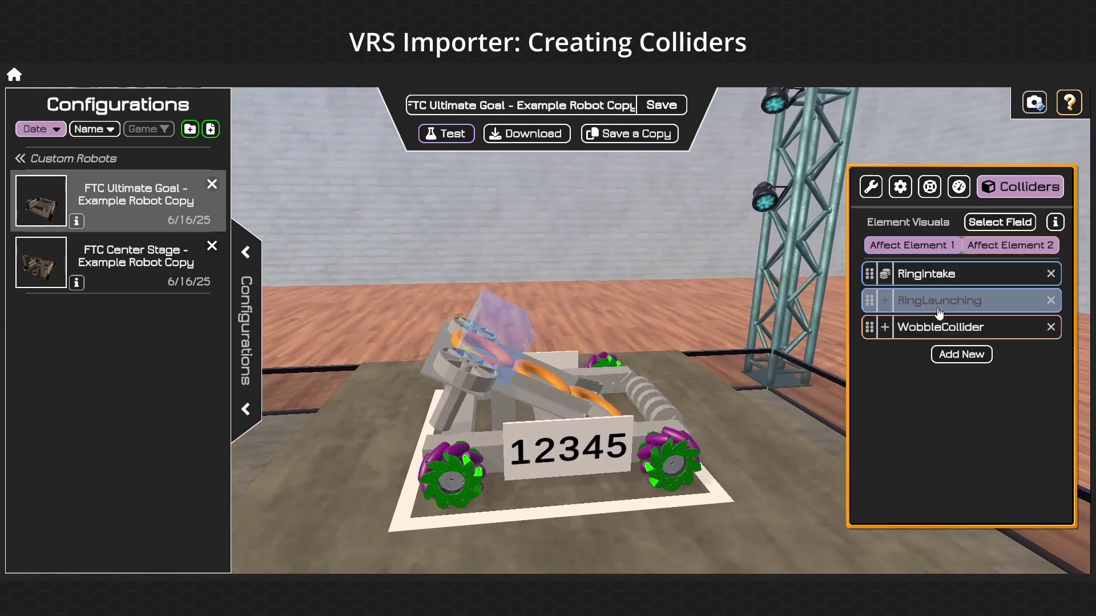
click(1051, 327)
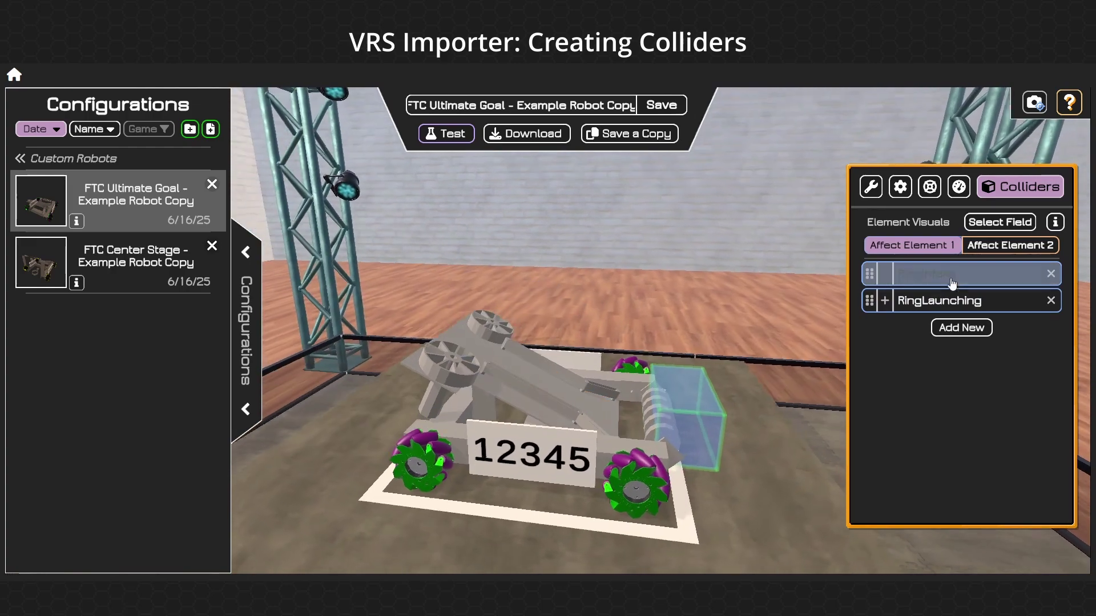
click(977, 249)
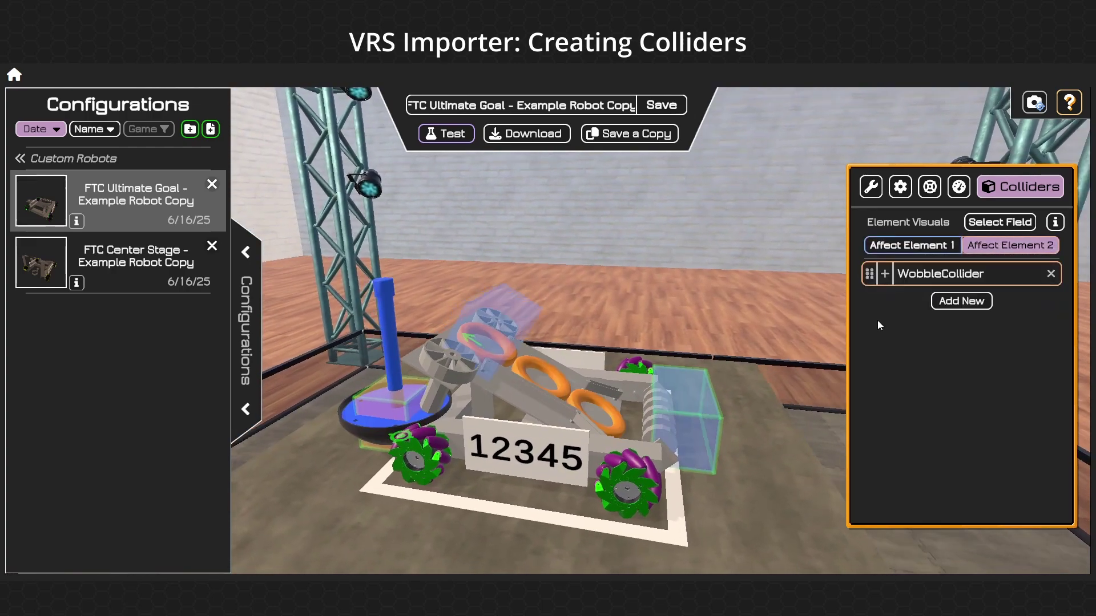
click(915, 248)
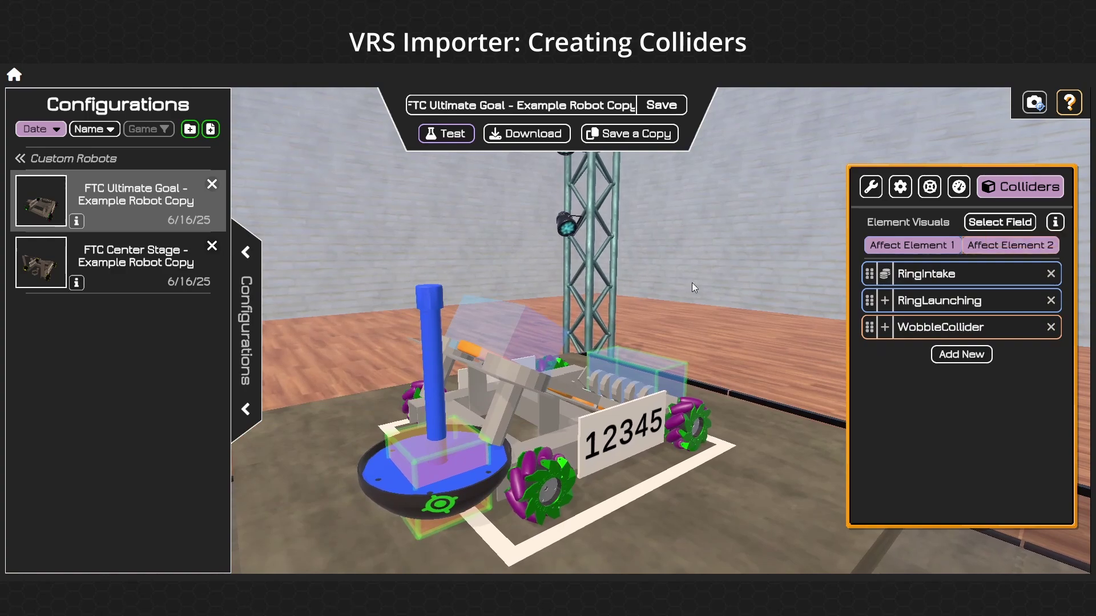
drag(691, 283, 660, 254)
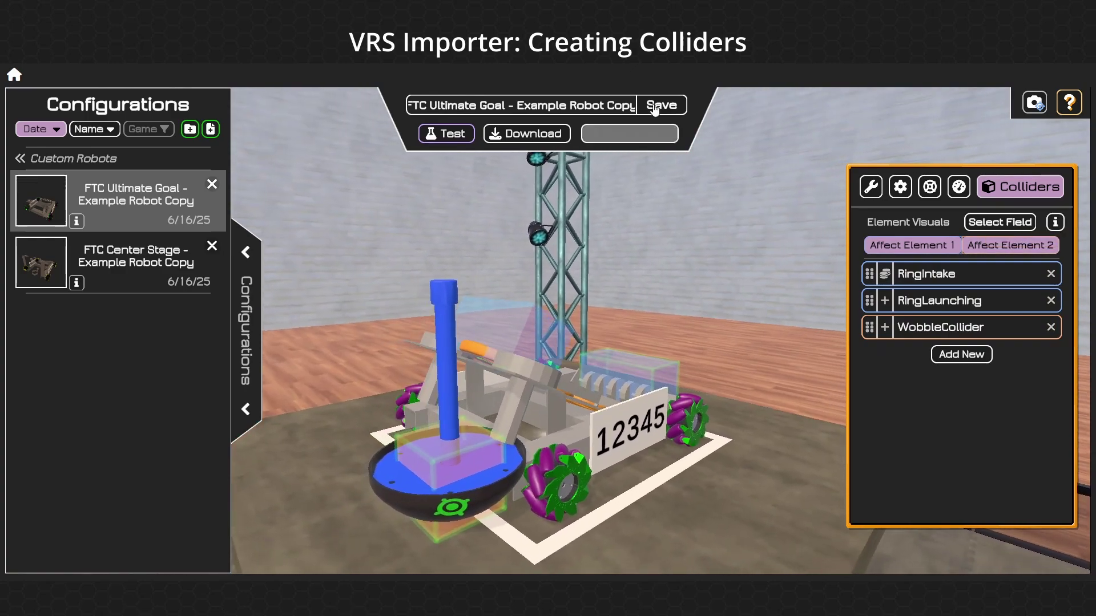
drag(769, 268, 623, 268)
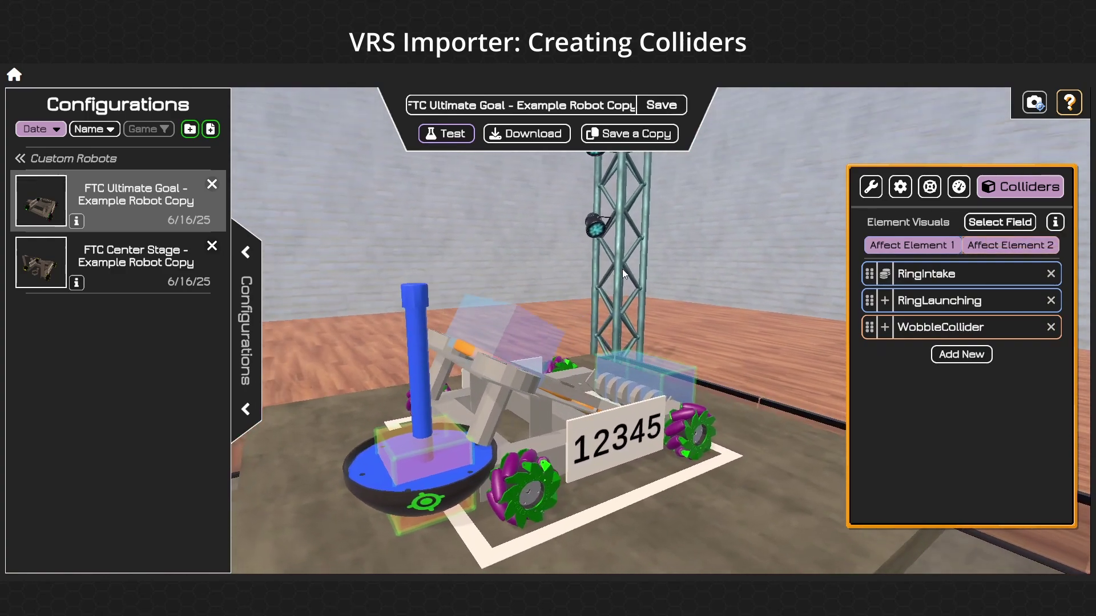
Step: Start a test of the robot and switch the field to FTC Ultimate Goal
click(451, 135)
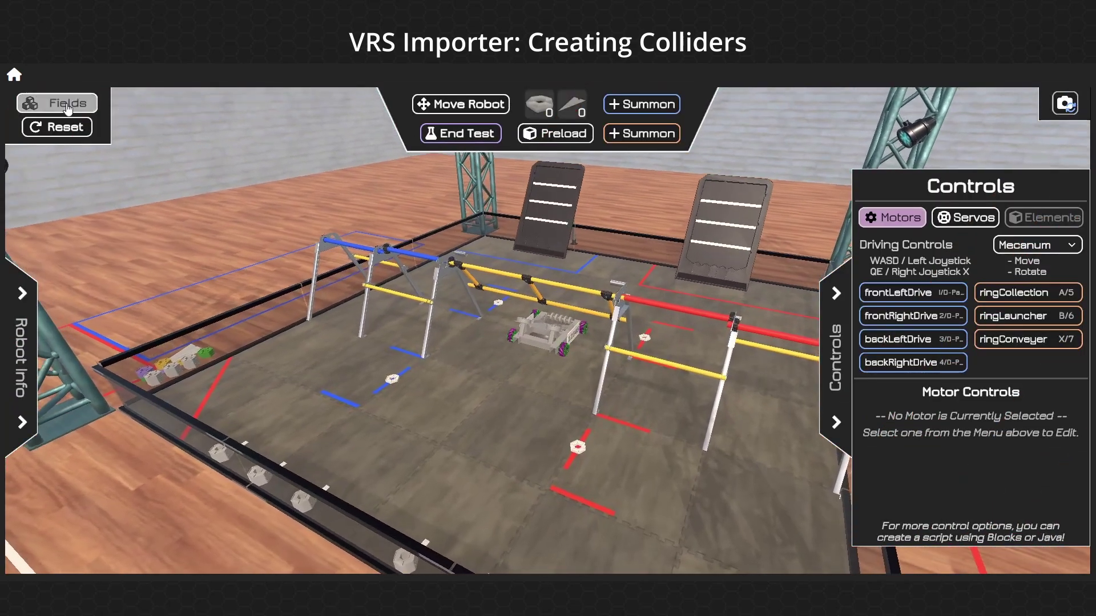
click(58, 103)
click(467, 405)
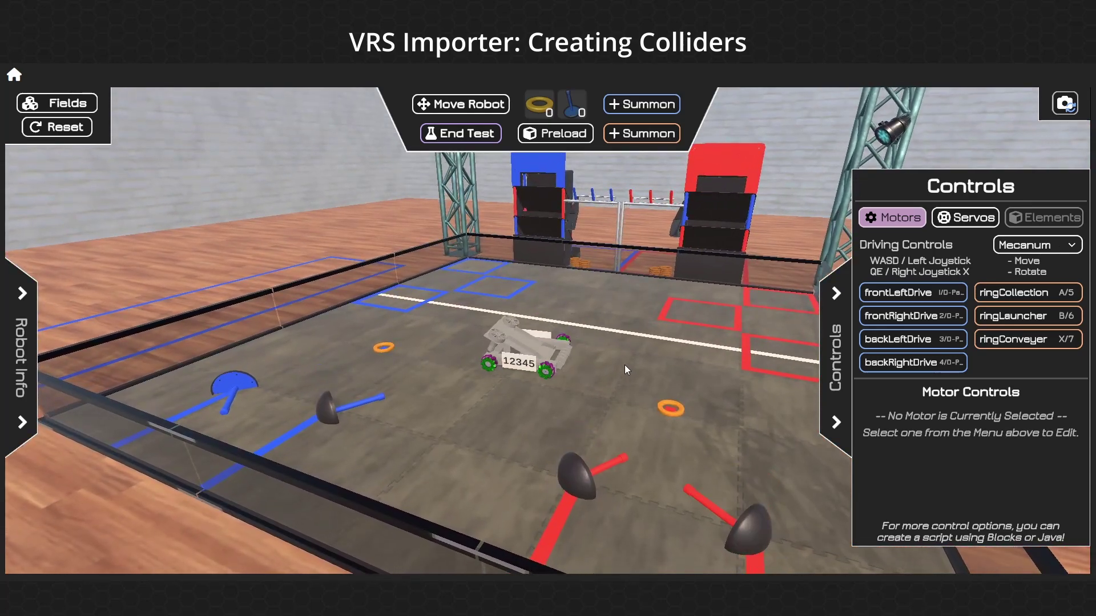
Step: Turn and drive the robot toward the ring lying near the red wobble goals
key(e)
key(s)
key(w)
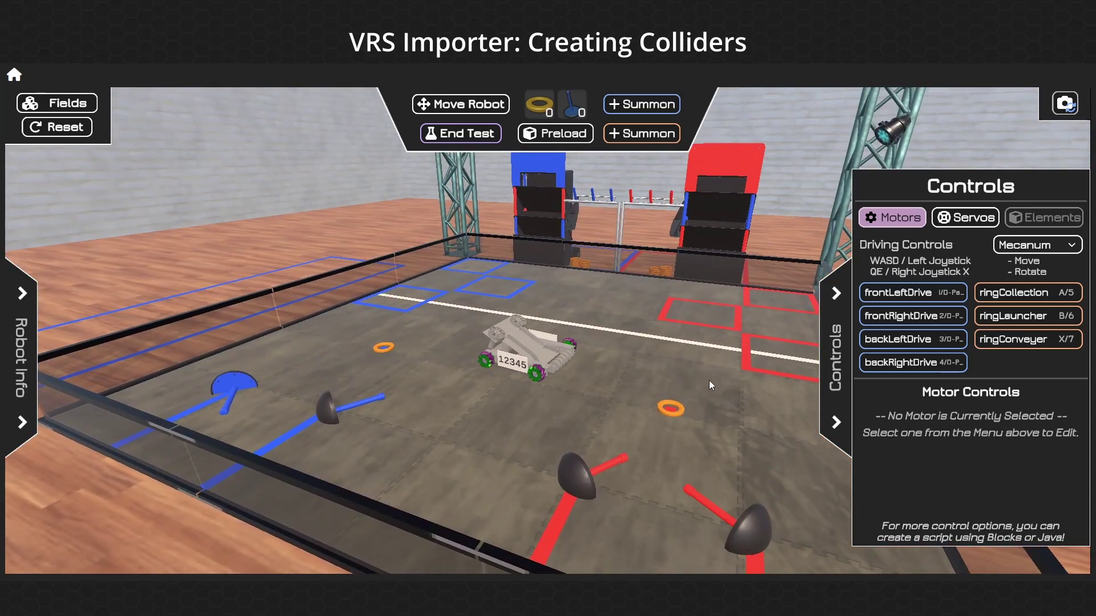
drag(708, 381, 754, 320)
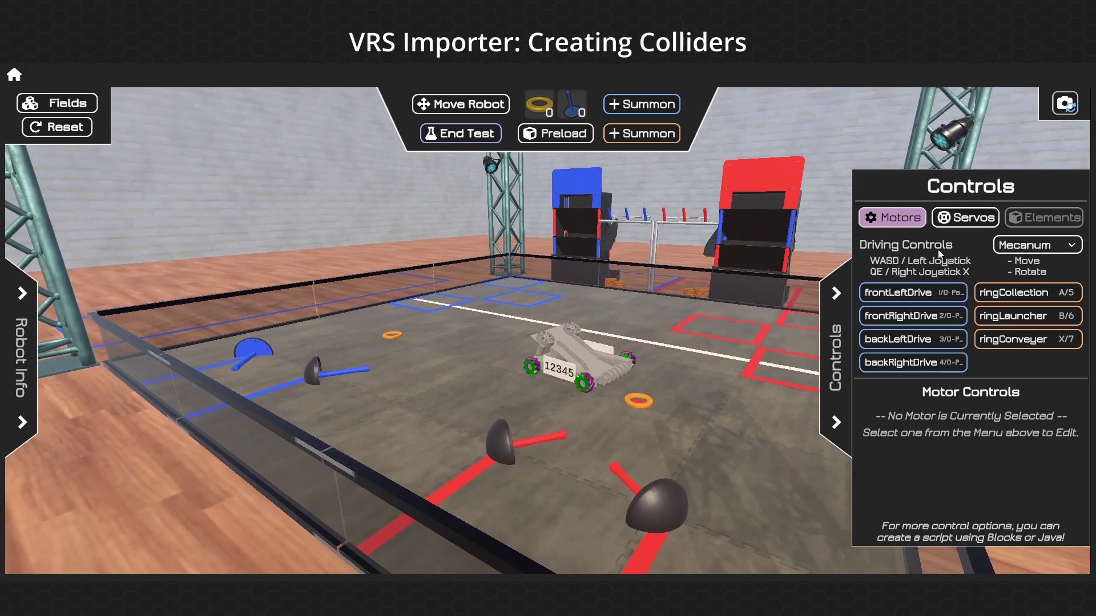
drag(782, 354, 702, 362)
scroll(702, 363, up, 3)
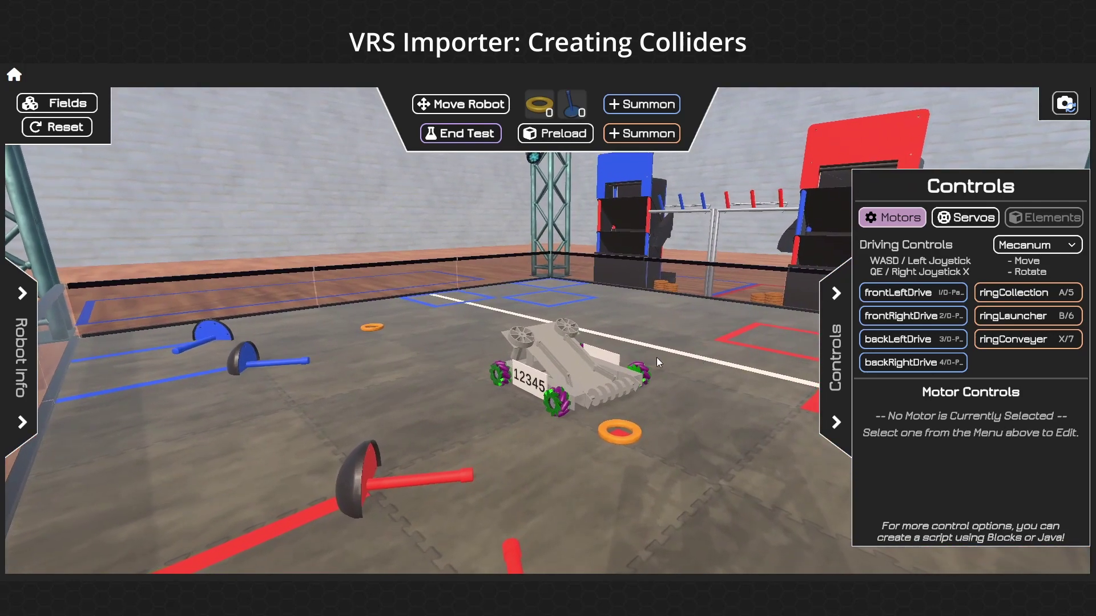
Step: Display the colliders' live status in the robot information and reset the field
click(20, 360)
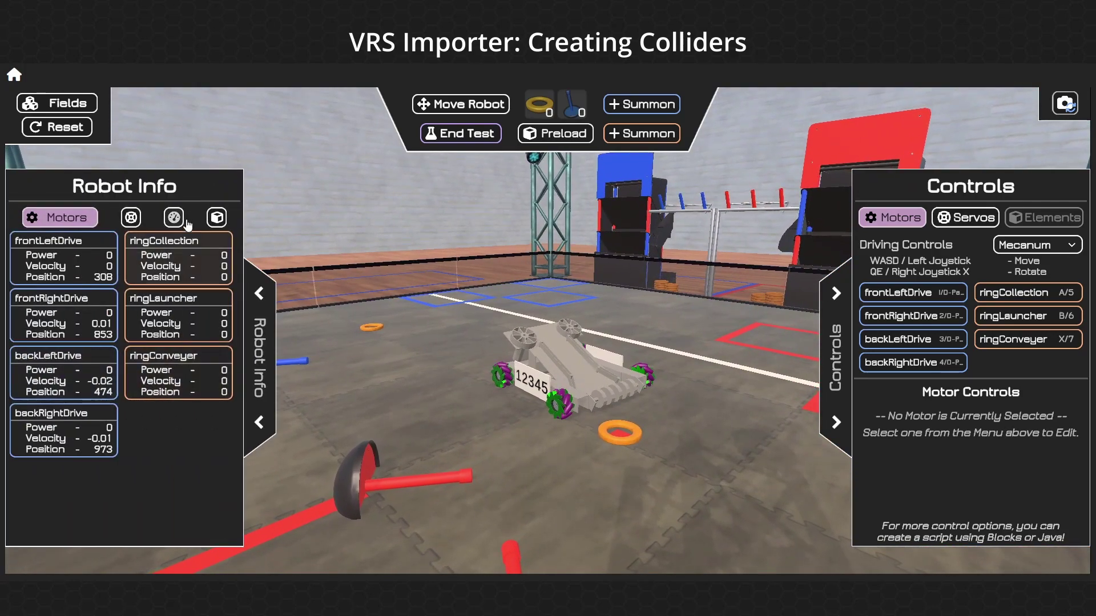
click(216, 217)
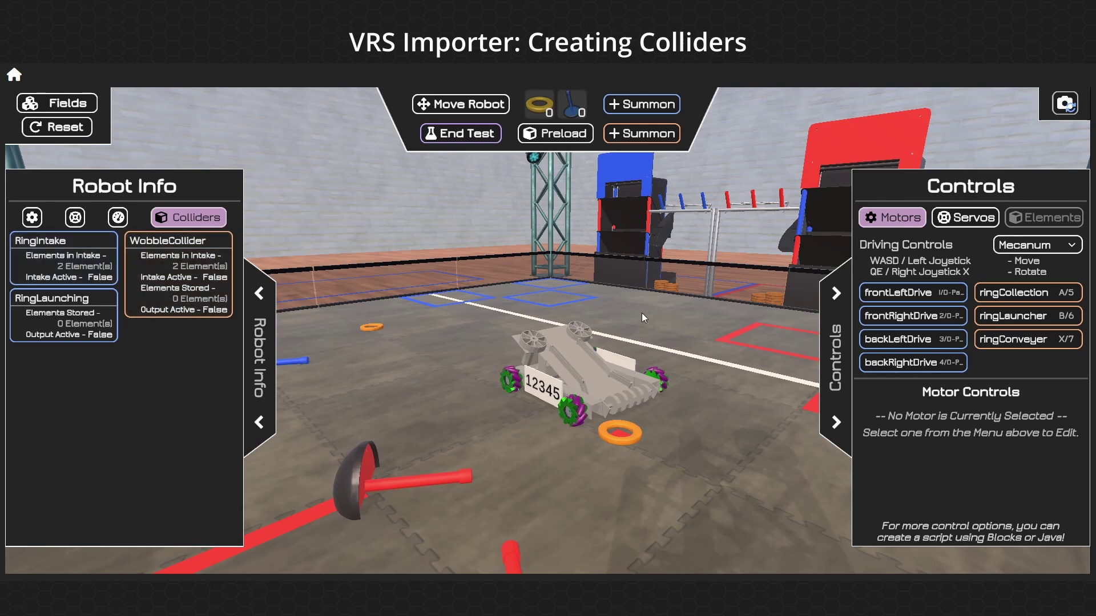
click(43, 127)
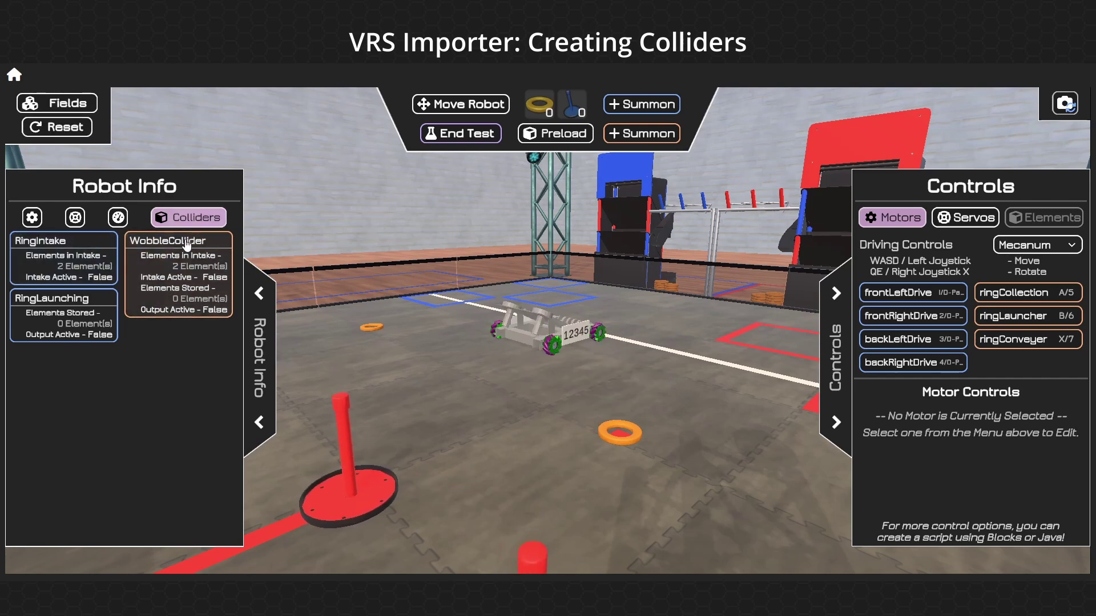
Step: Turn the robot until its intake faces the nearest ring and drive it up to that ring
key(e)
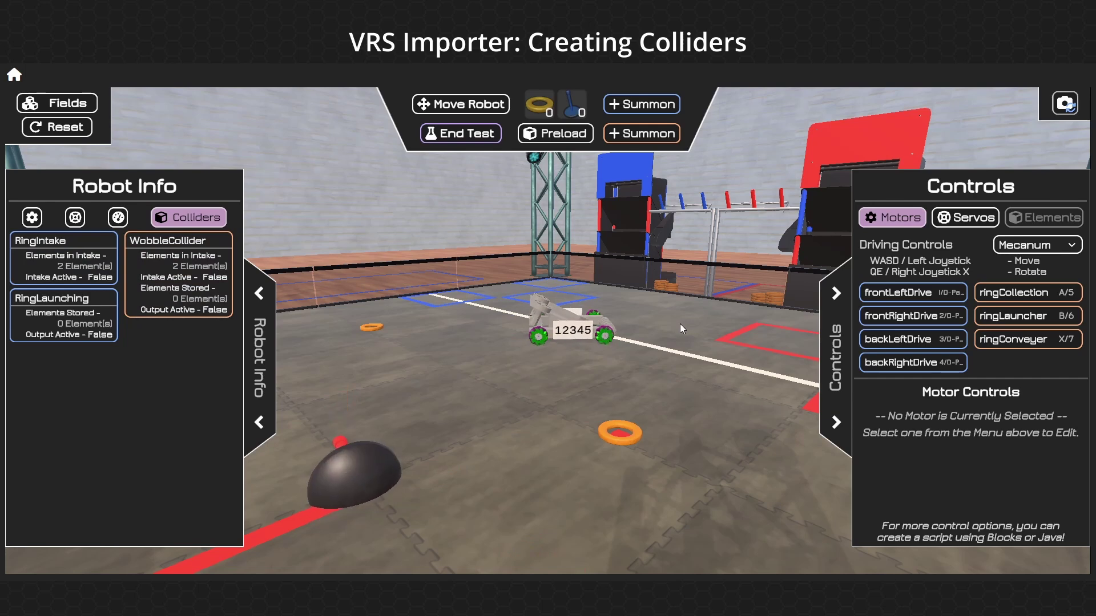
key(e)
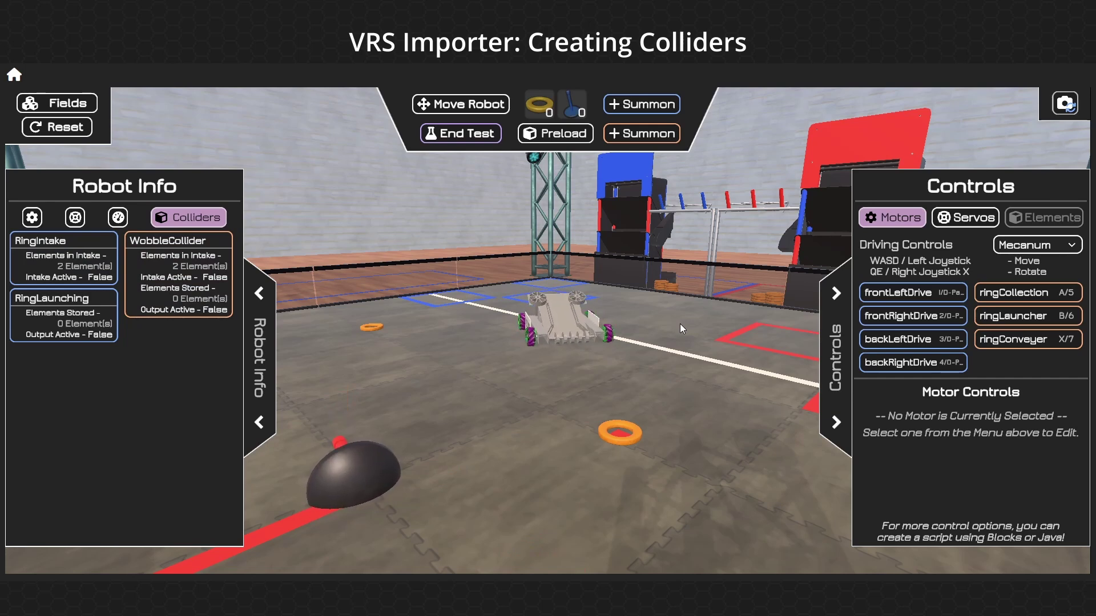
key(w)
key(s)
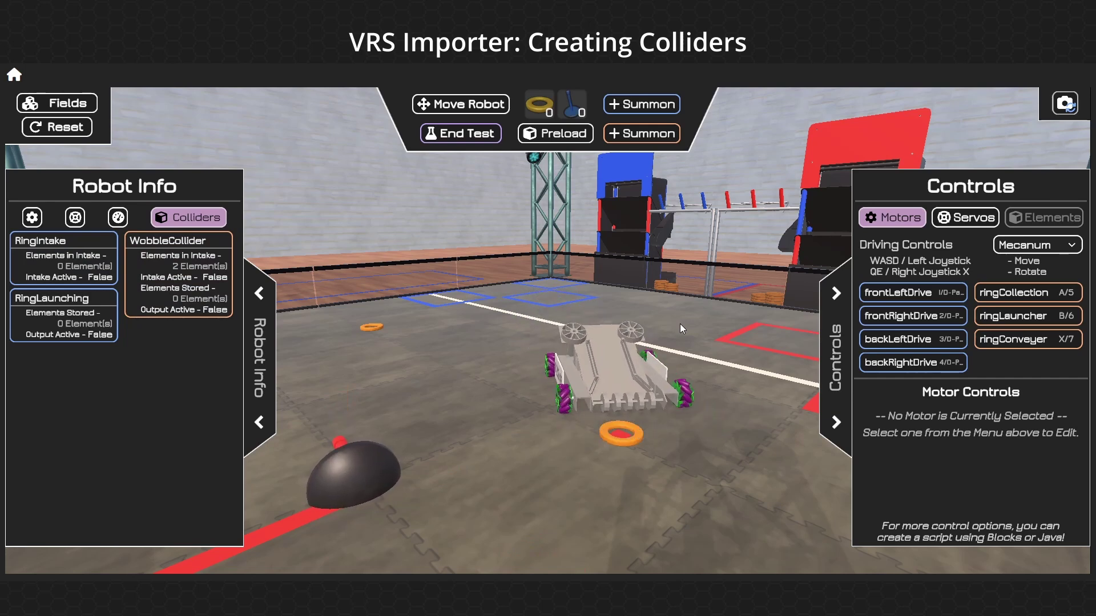
key(w)
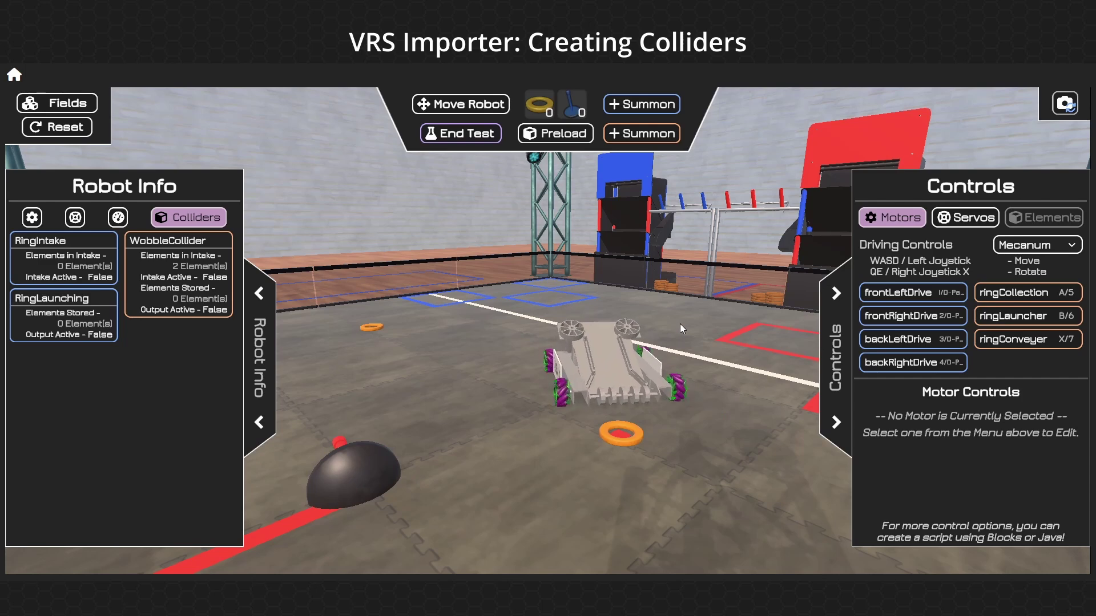
key(s)
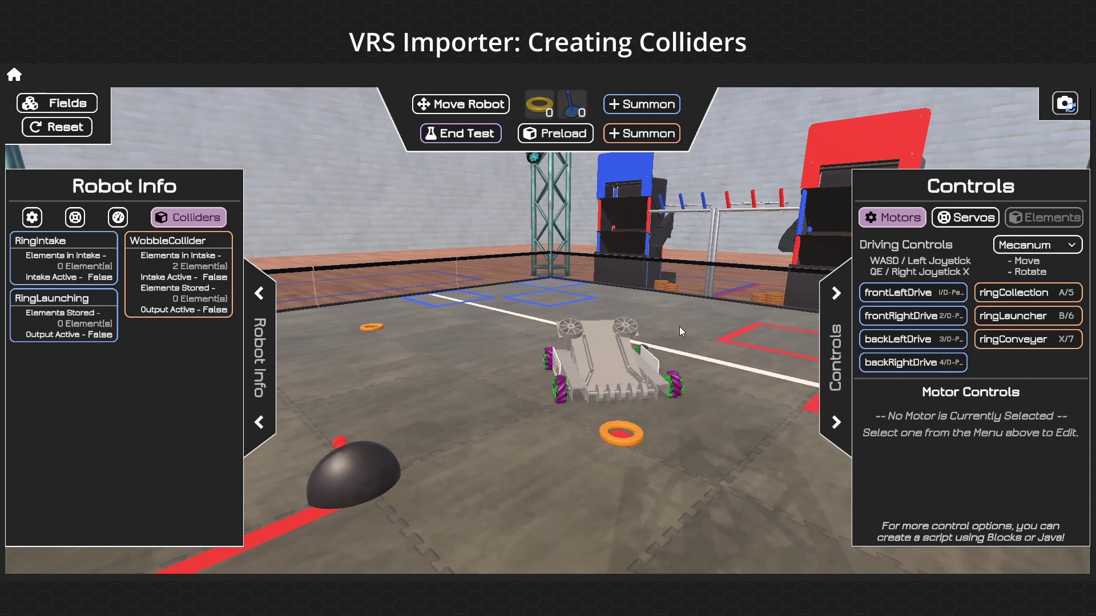
drag(686, 339, 694, 323)
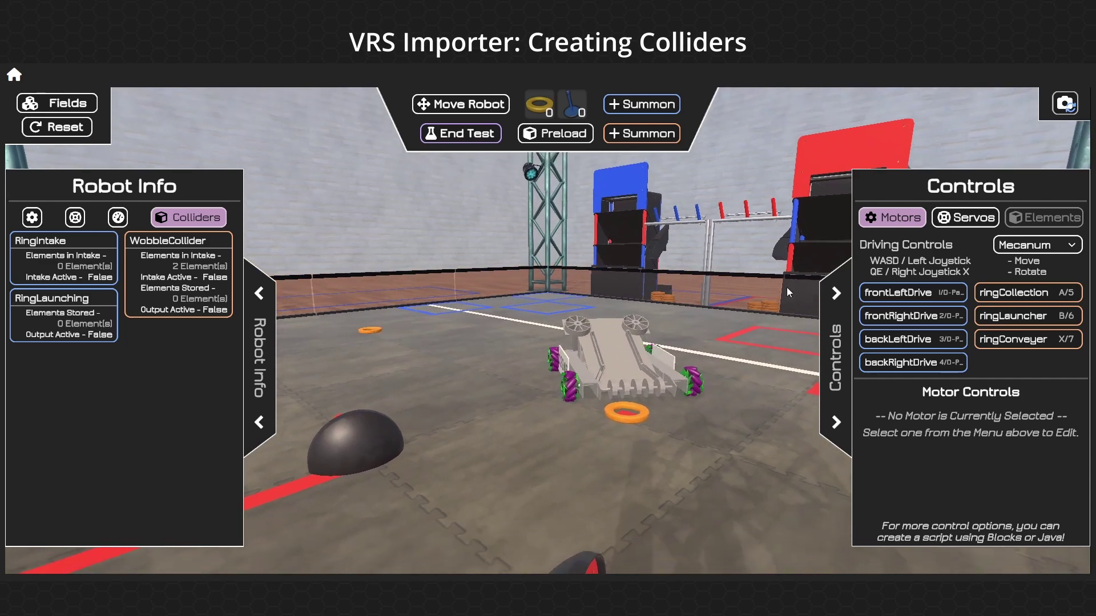
Step: Run the ringCollection motor beside the ring and check the motor readings and the RingIntake collider's status
click(31, 222)
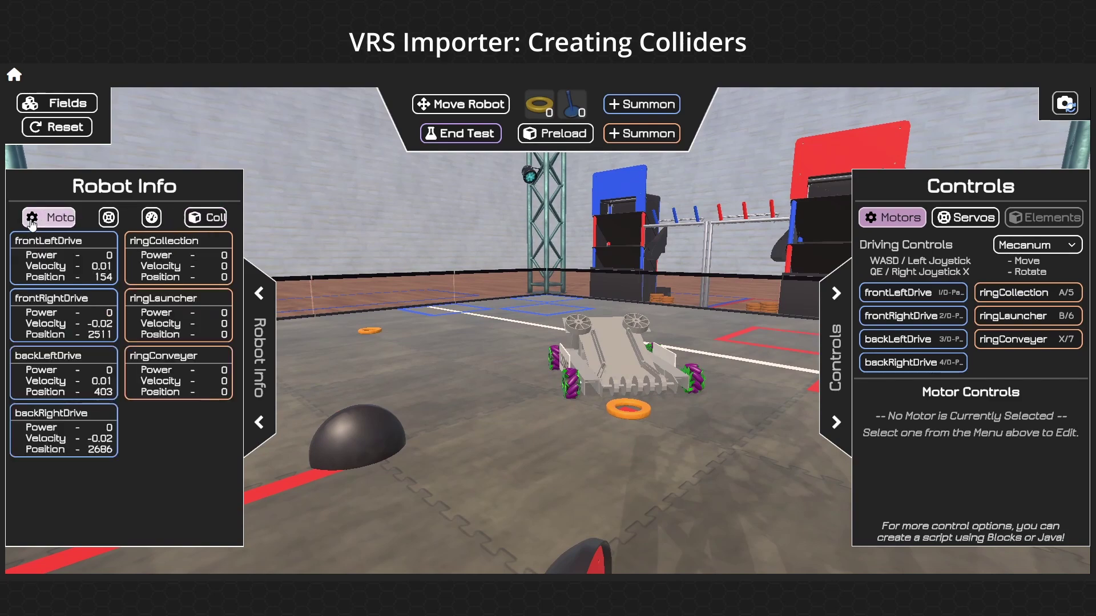
drag(581, 327, 625, 308)
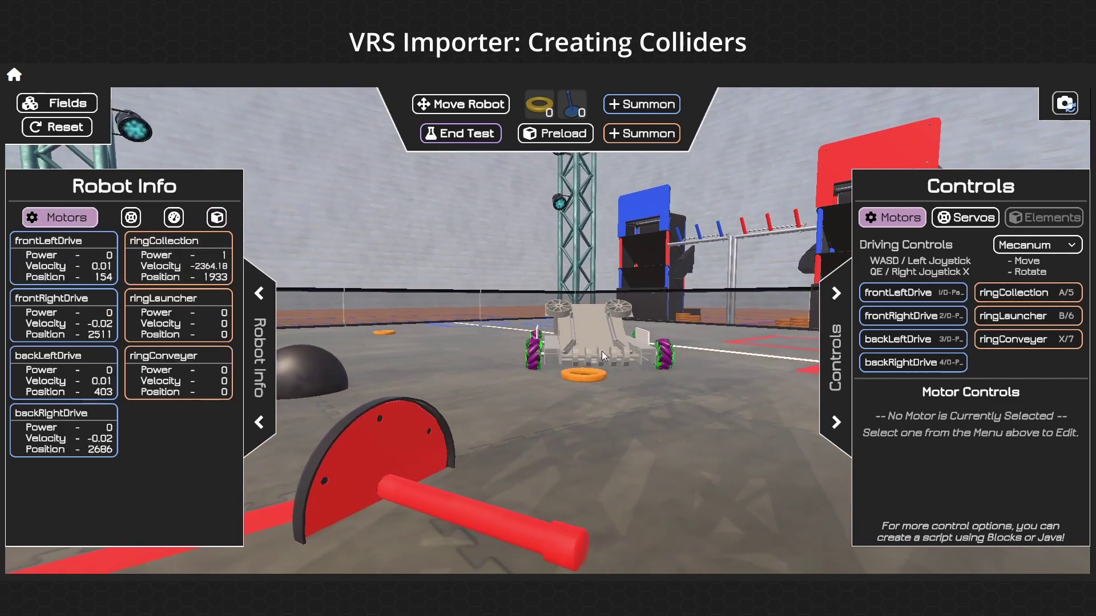
drag(572, 342, 354, 297)
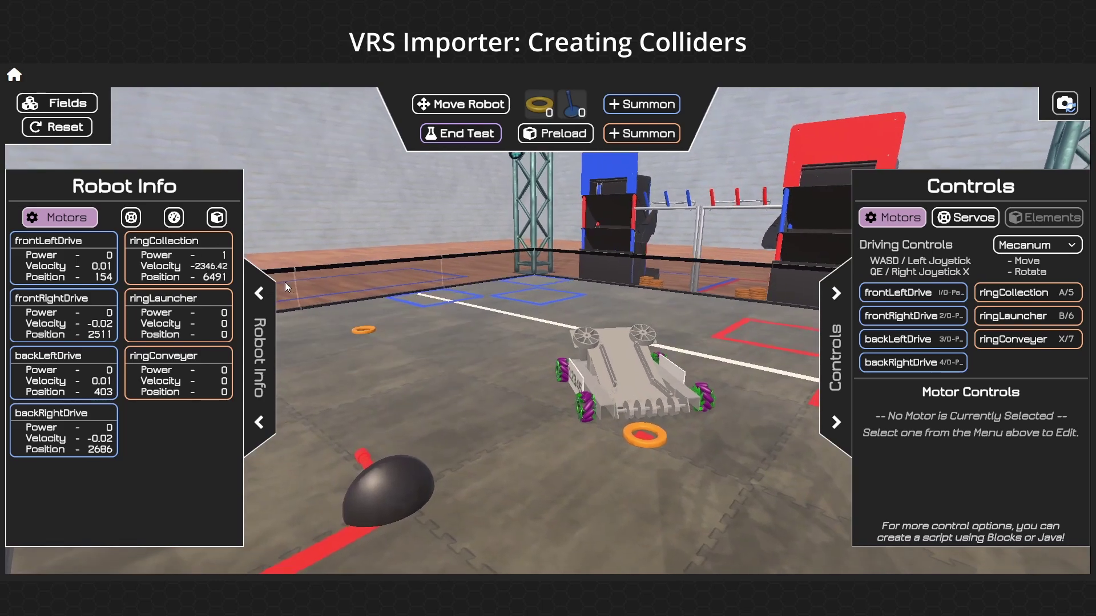
click(215, 217)
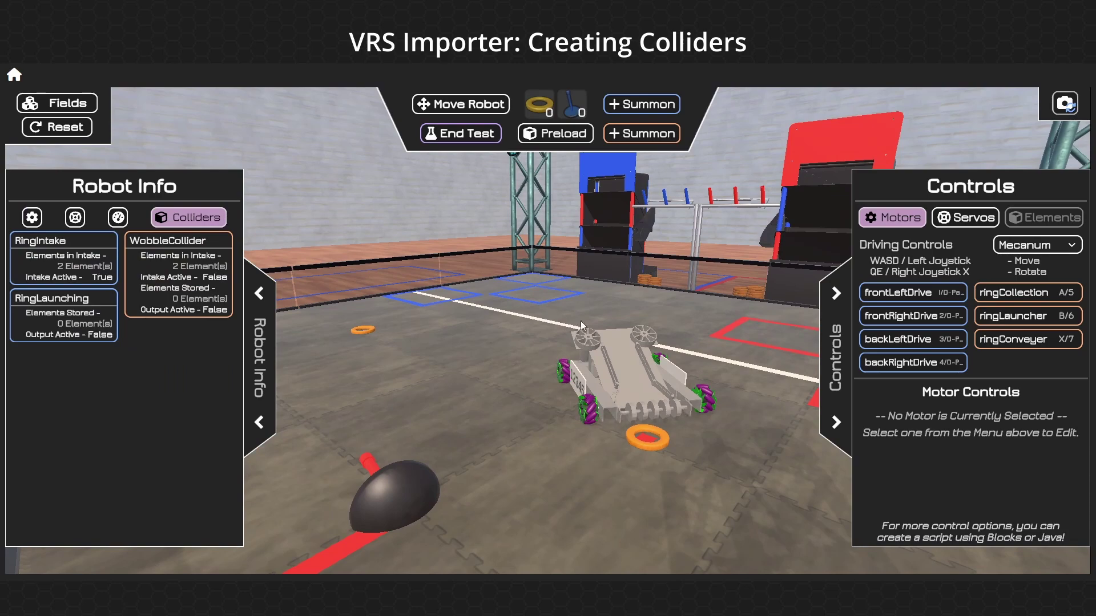
key(5)
drag(717, 427, 440, 186)
scroll(605, 427, up, 4)
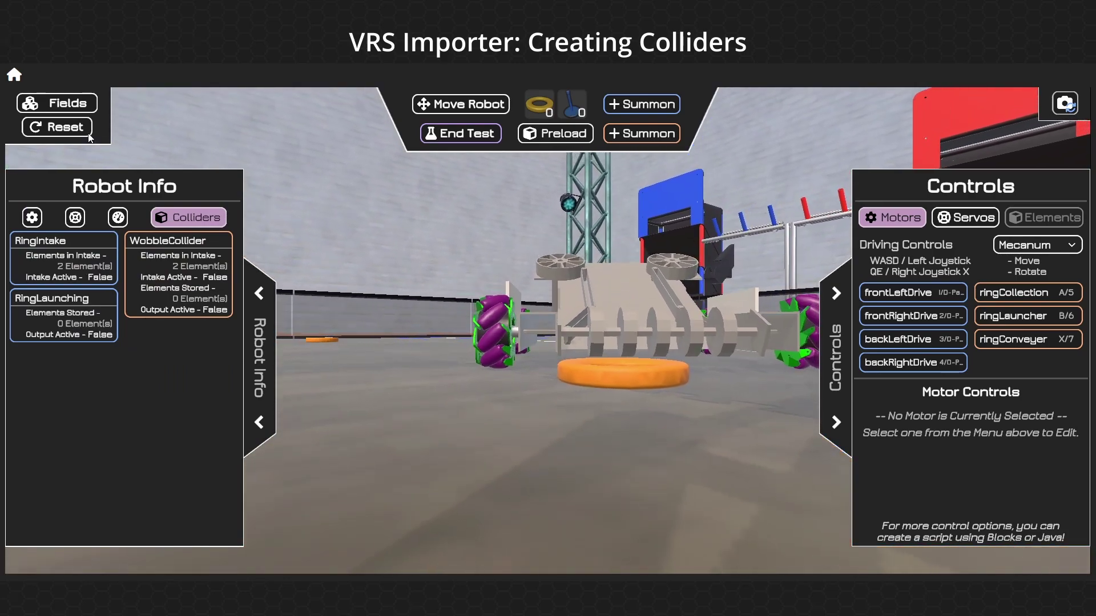
Step: Reset the field, end the test and inspect the RingIntake collider's placement at the front of the robot
click(479, 134)
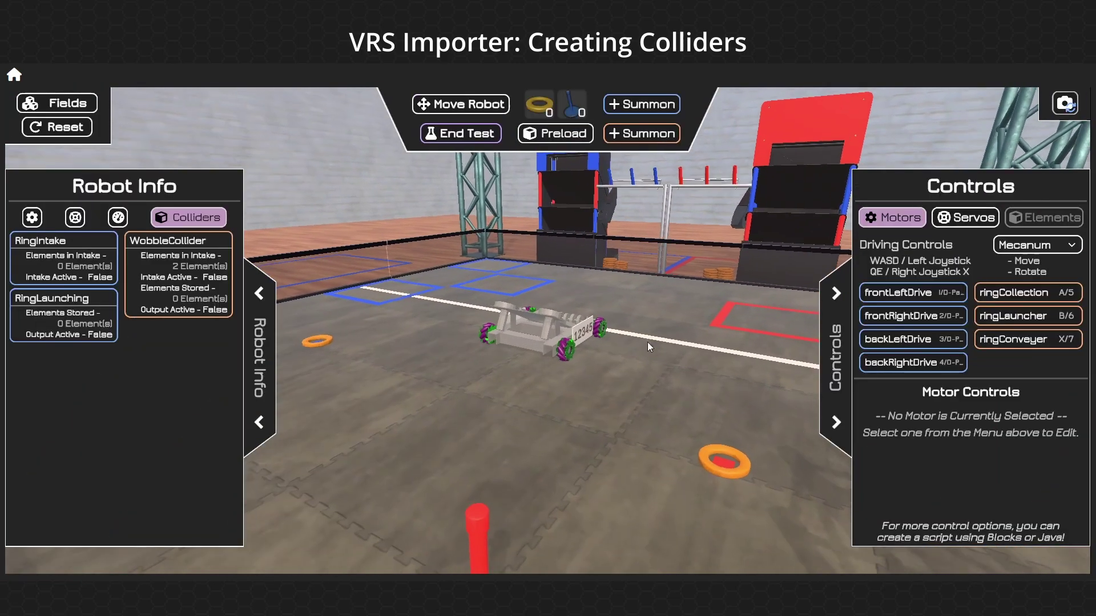
key(w)
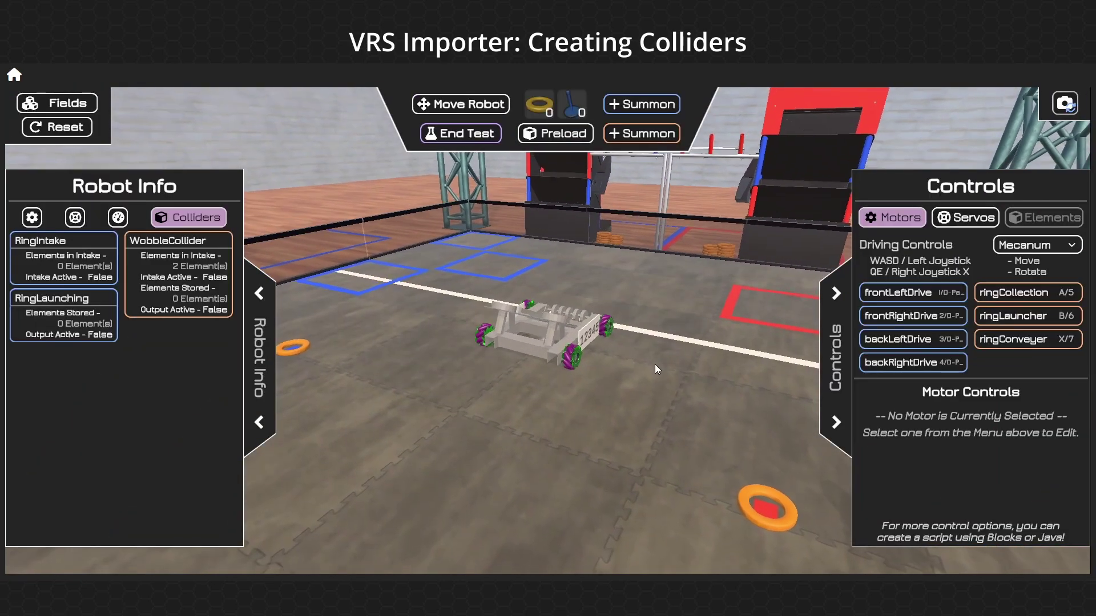
key(e)
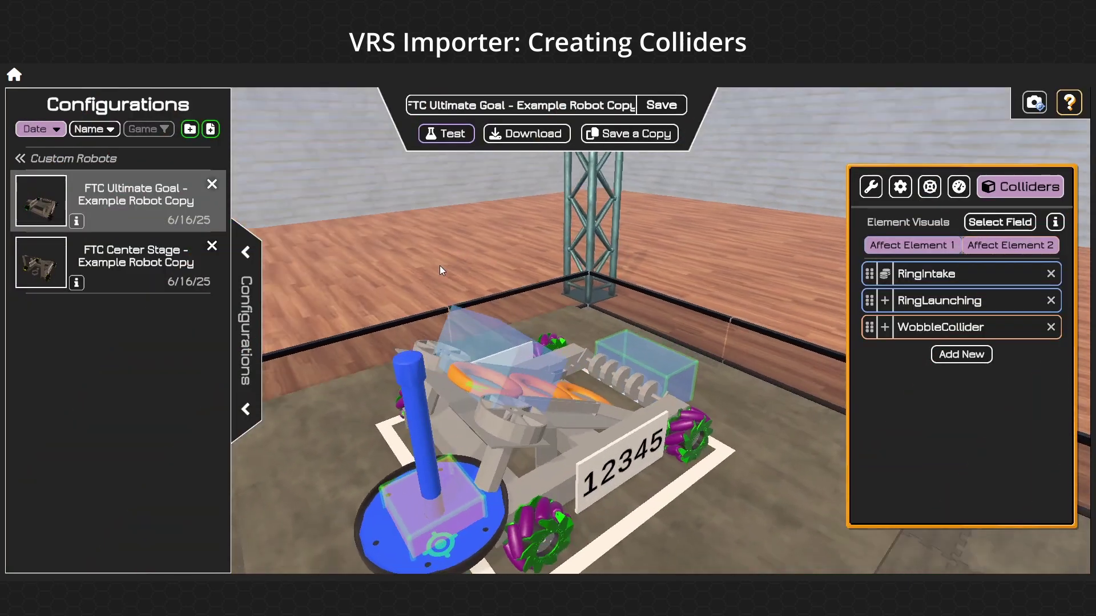
drag(439, 265, 671, 427)
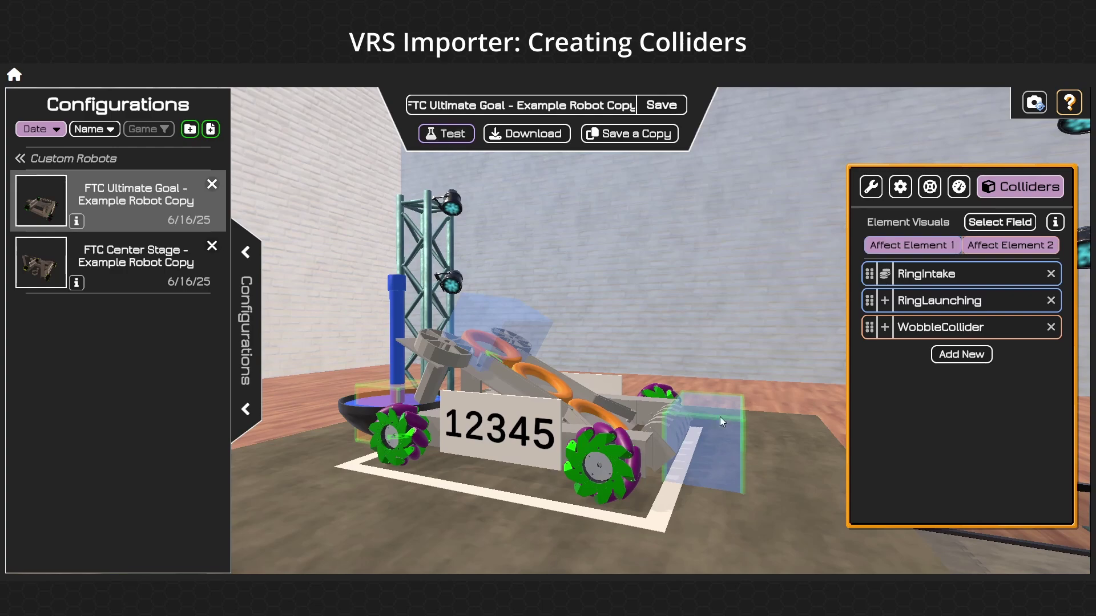
Step: Start a new field test, turn the robot's intake towards the nearest ring and drive up to collect it
click(453, 136)
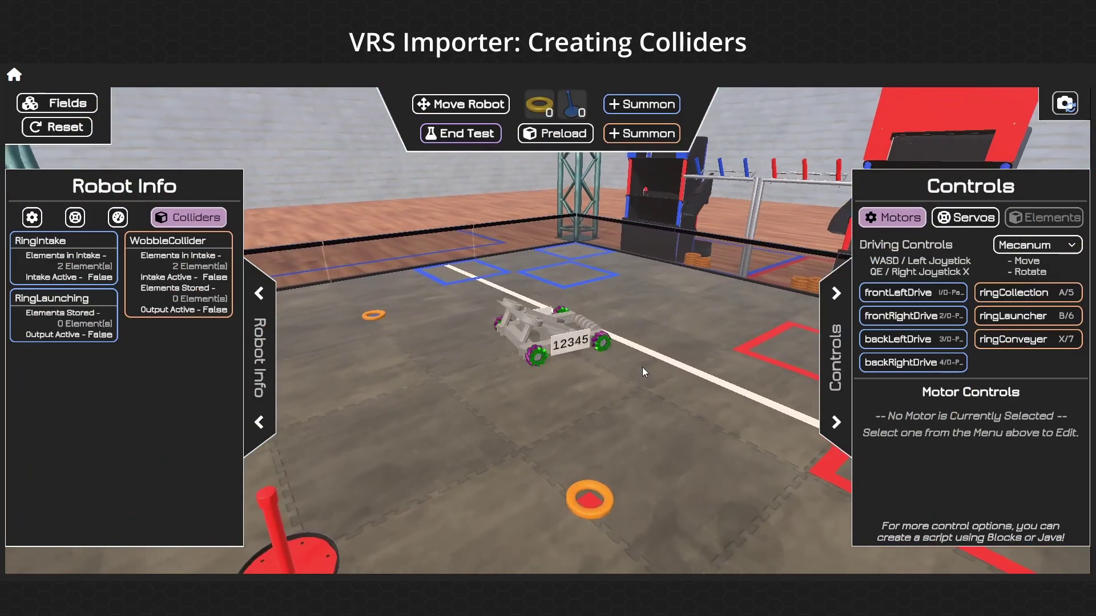
key(e)
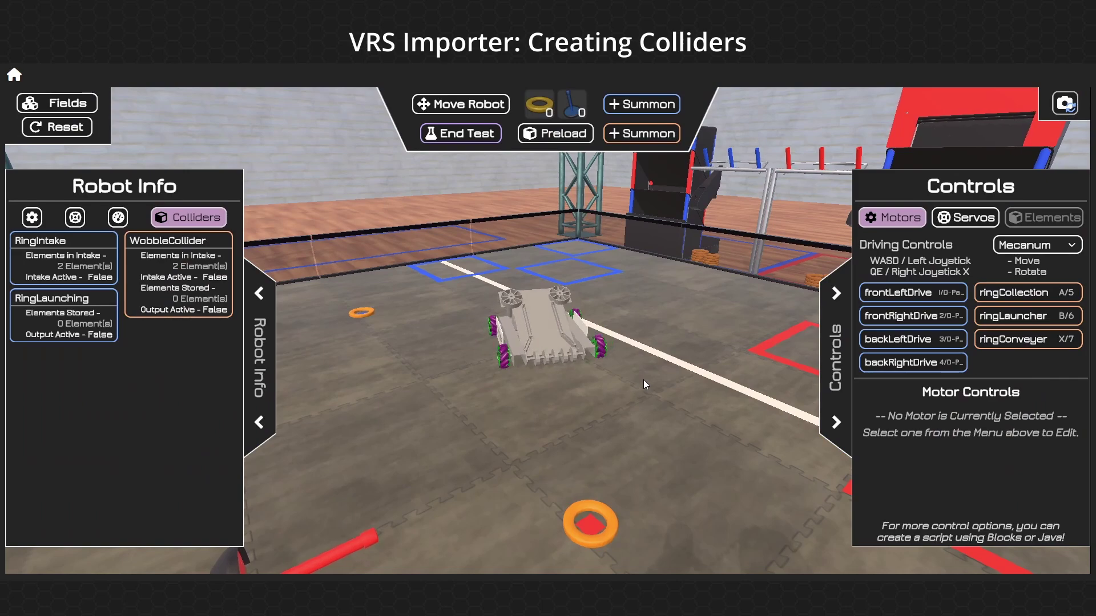
key(w)
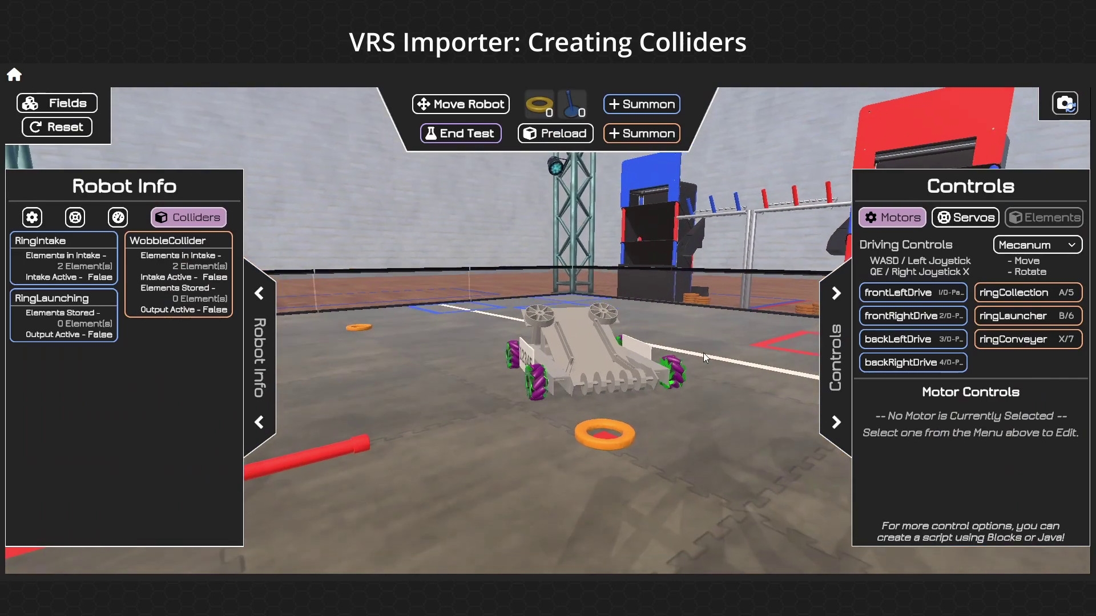
key(e)
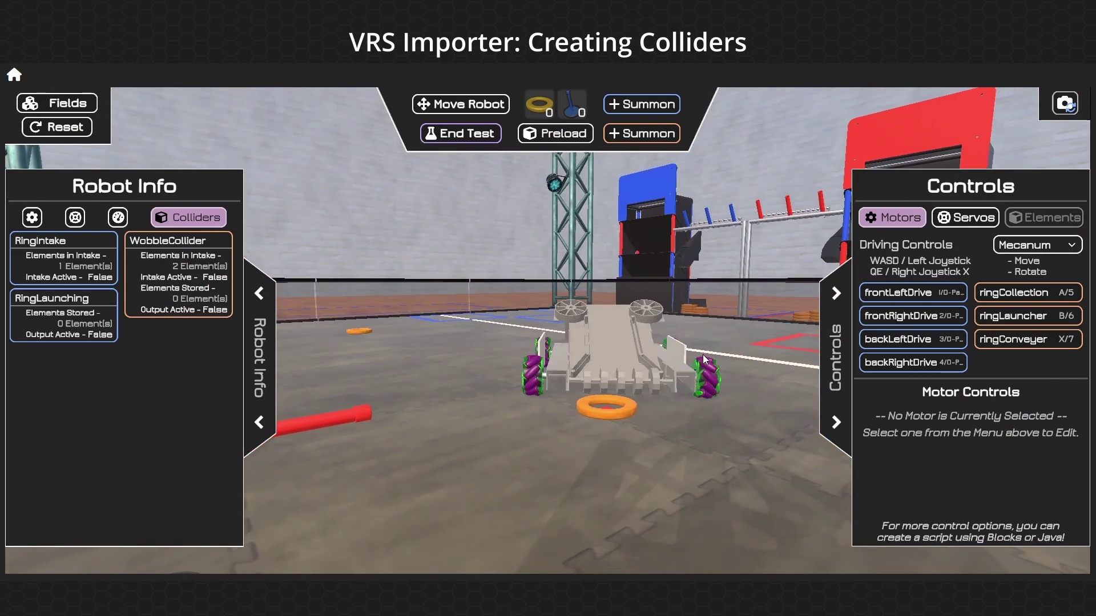
key(w)
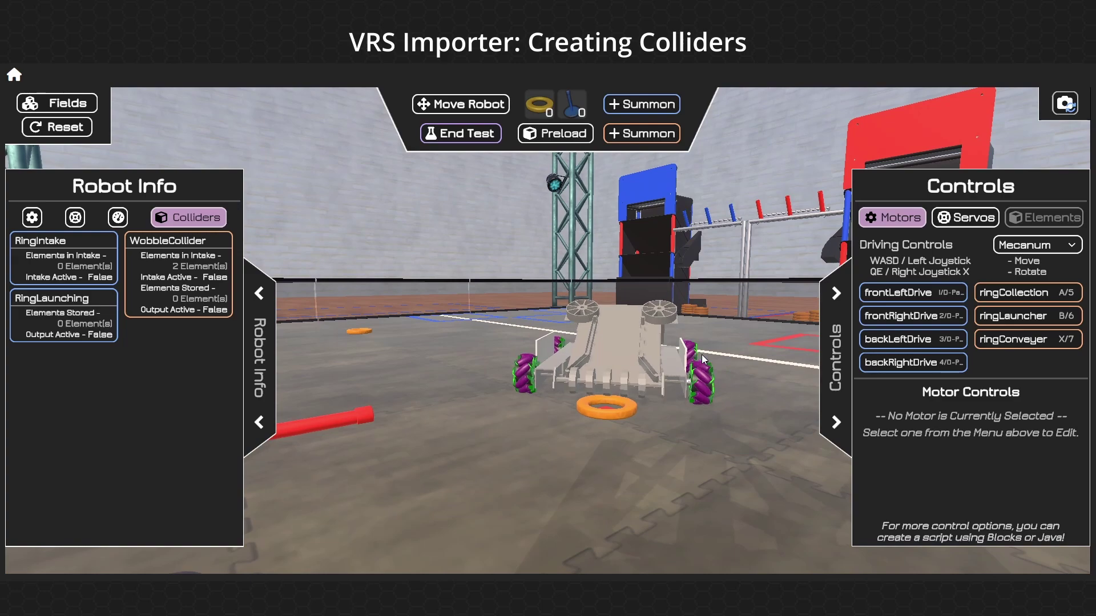
key(w)
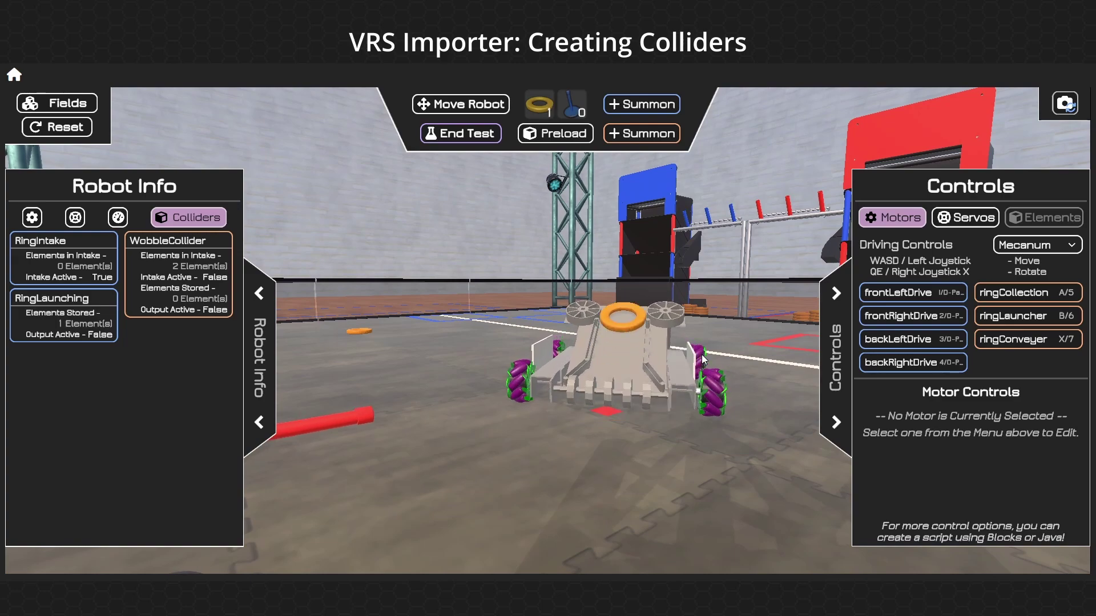
Step: Inspect the collected ring between the launcher wheels, check the RingLaunching collider's status and launch the ring
drag(529, 341, 525, 372)
scroll(657, 388, up, 3)
scroll(530, 374, down, 3)
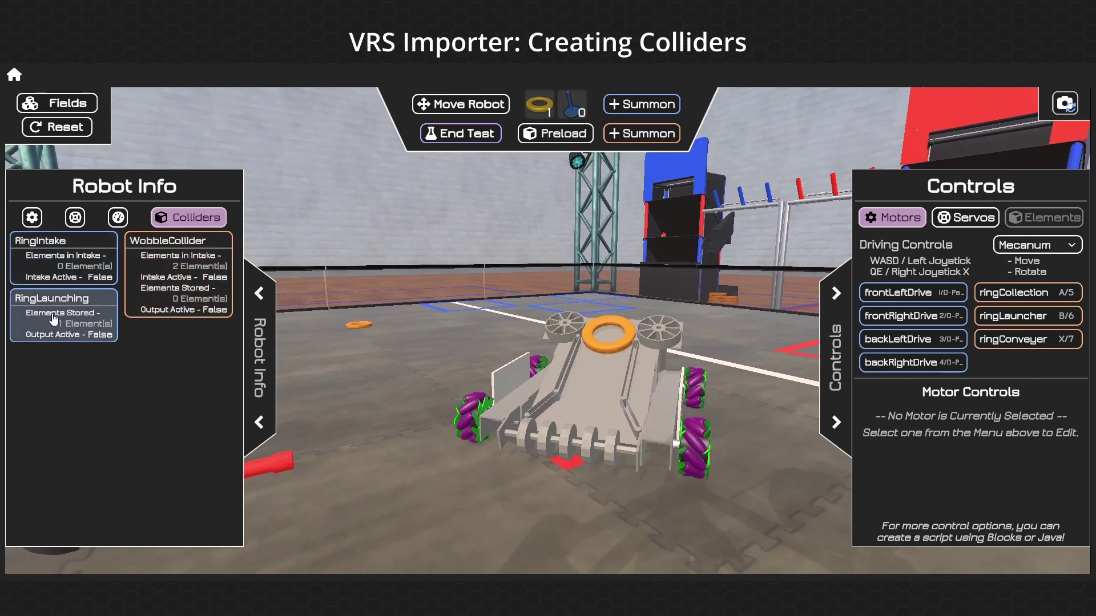
drag(596, 340, 562, 352)
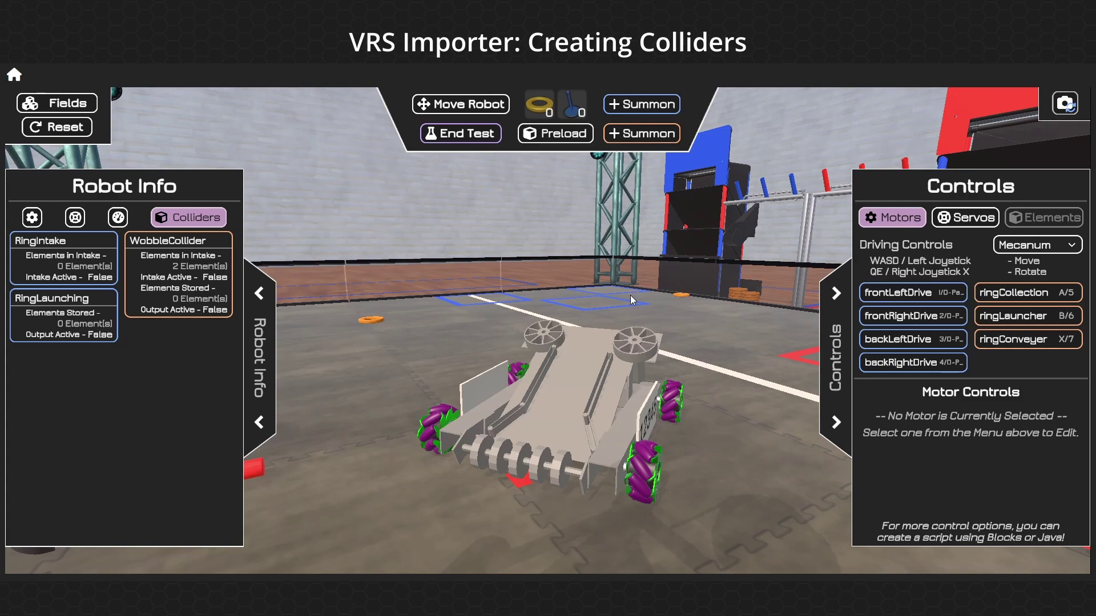
Step: Drive the robot across the field to the ring on the blue marker and collect it with the intake
drag(630, 296, 768, 392)
key(e)
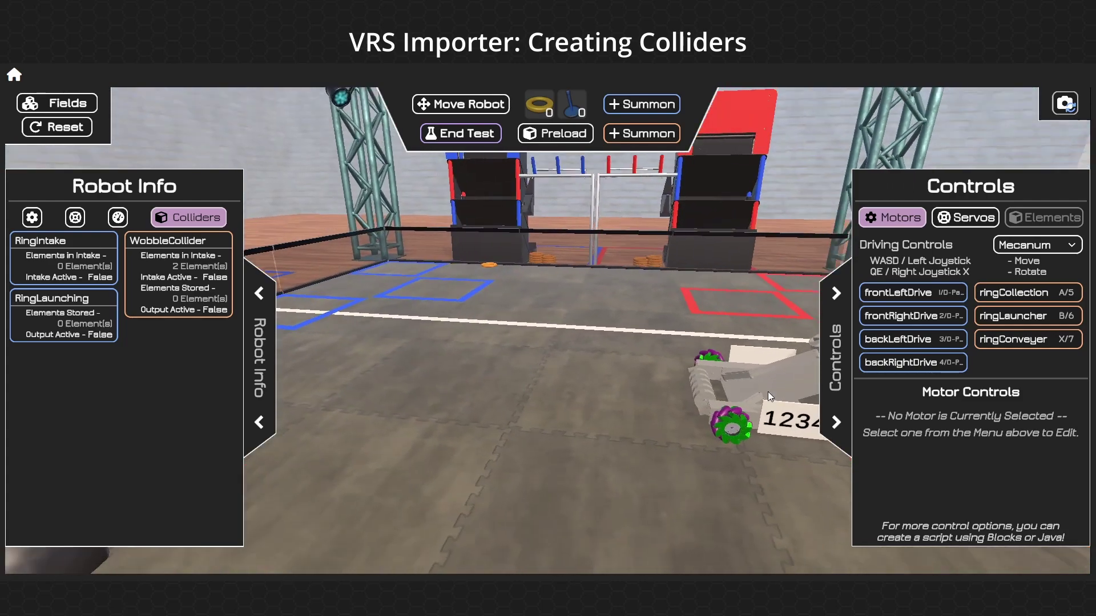
key(a)
key(e)
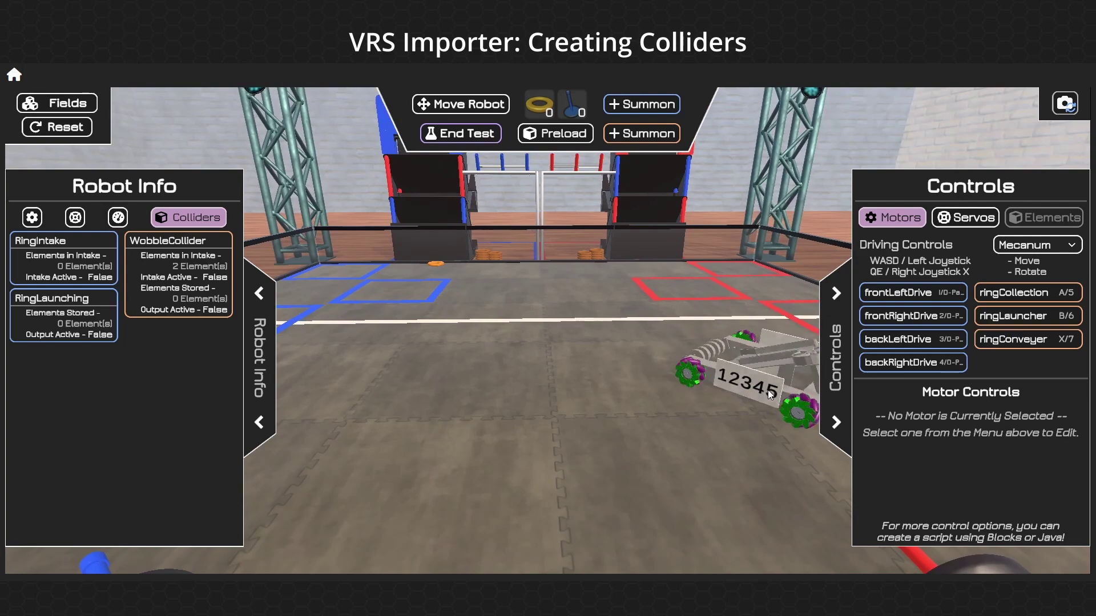
drag(563, 345, 797, 351)
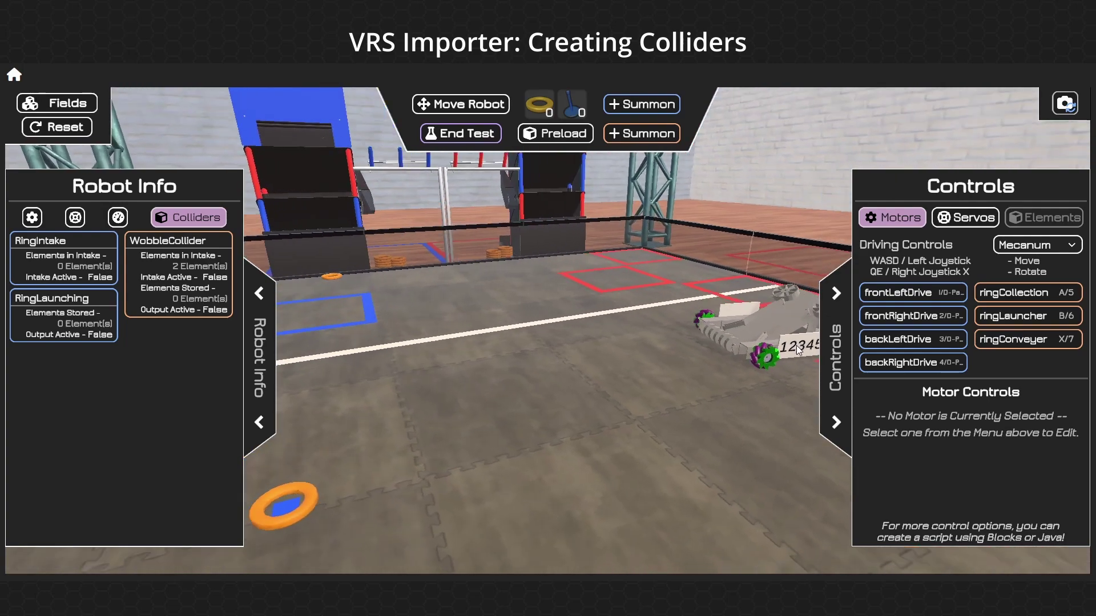
key(a)
key(q)
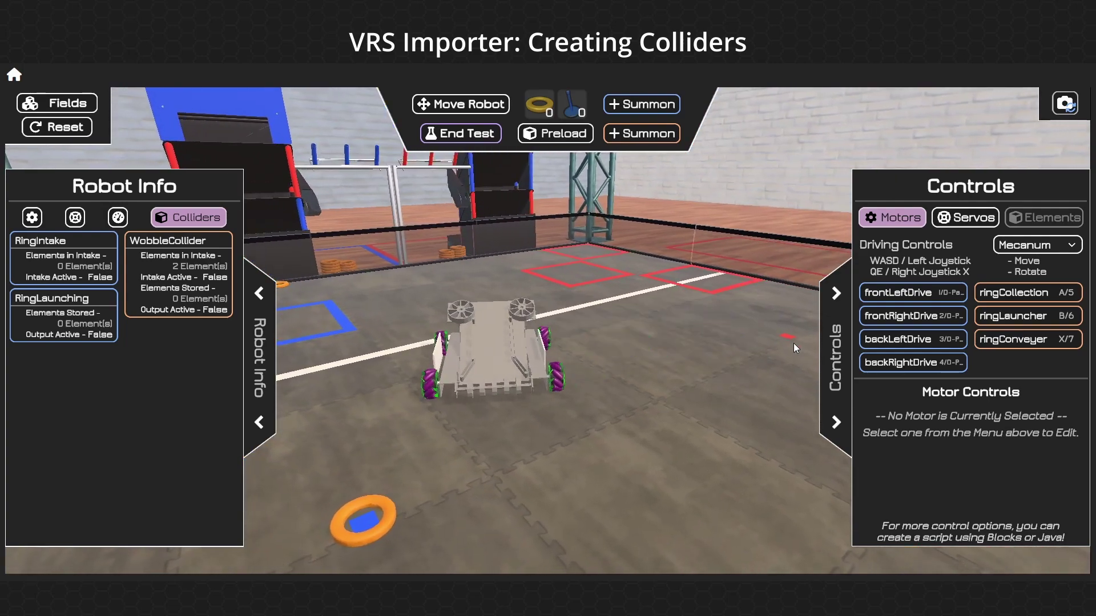
key(e)
key(w)
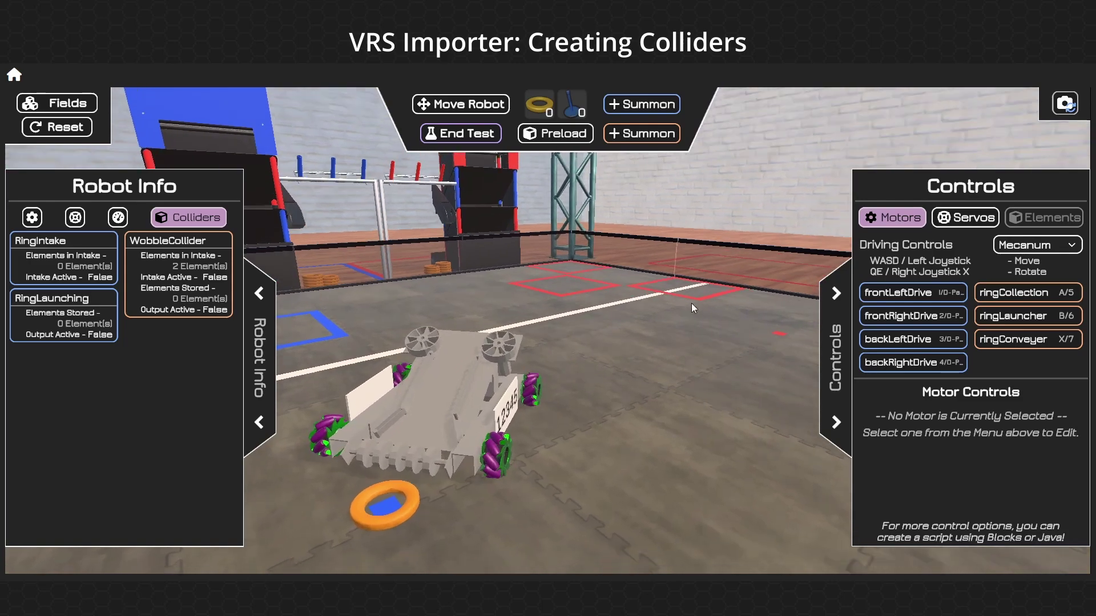
key(w)
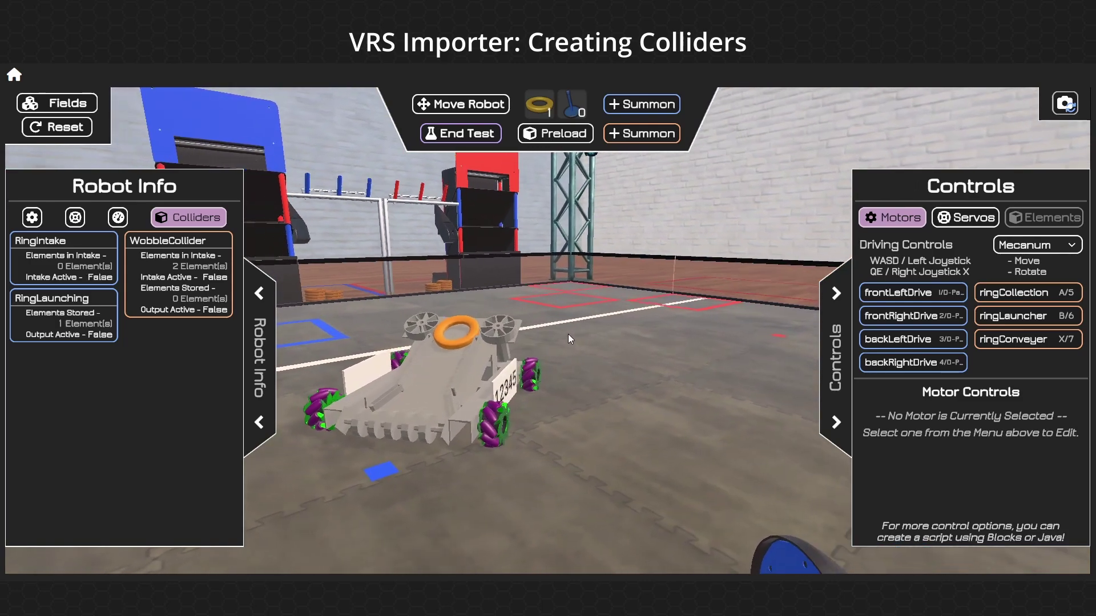
Step: Show the ringLauncher motor's controls, turn the robot and launch the stored ring by running that motor
key(a)
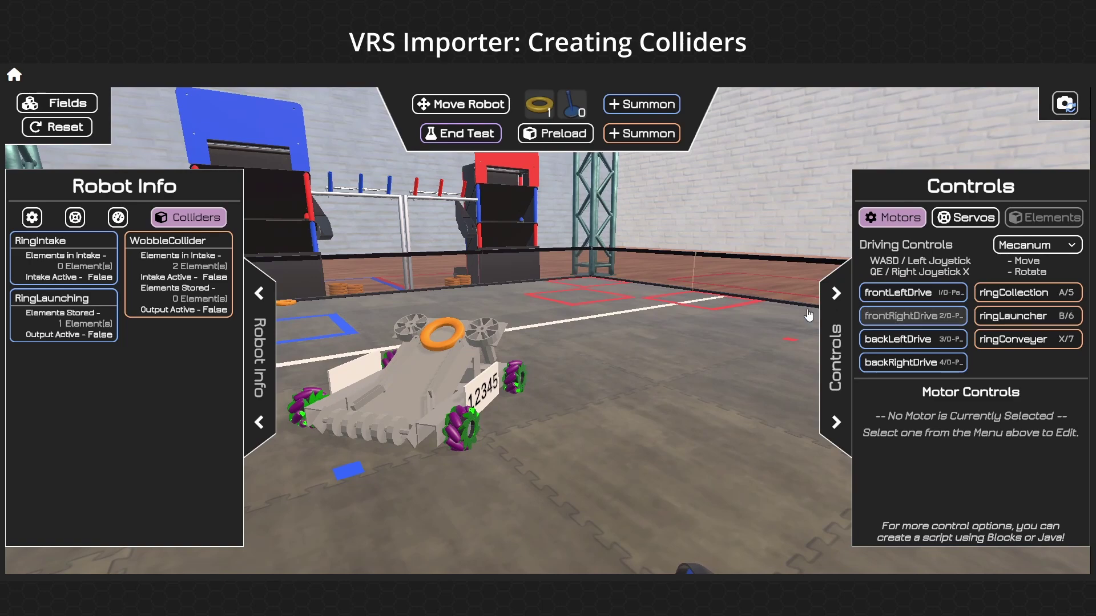
click(1026, 325)
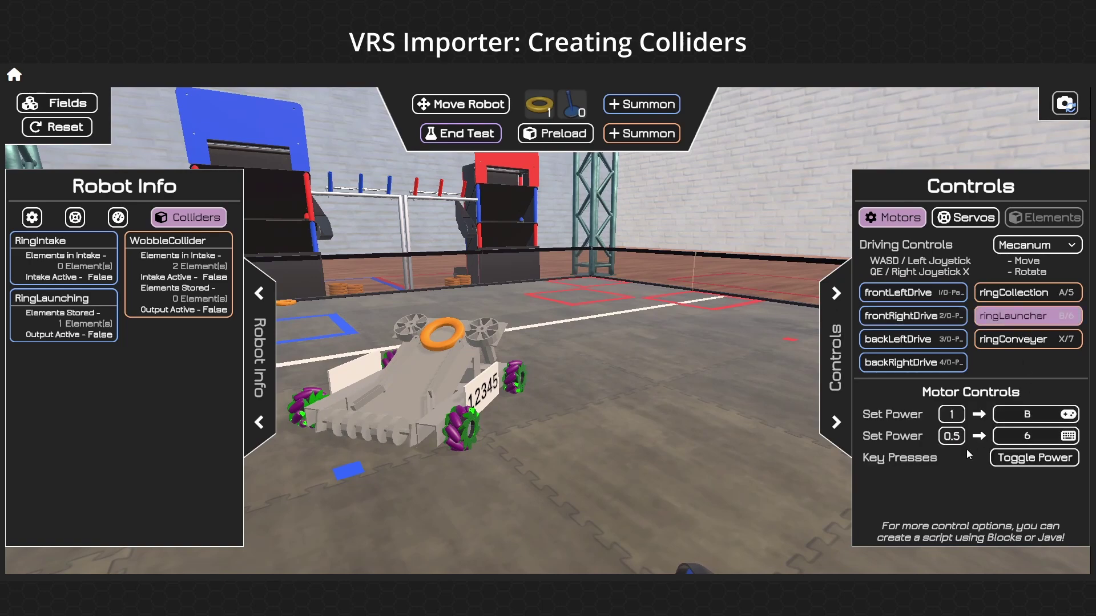
key(e)
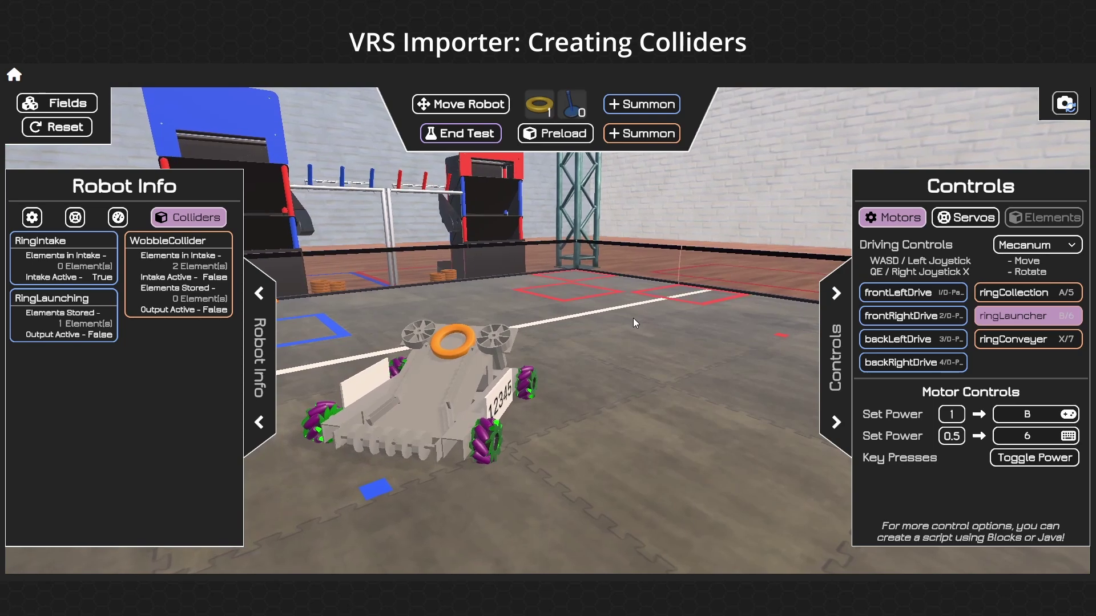
key(e)
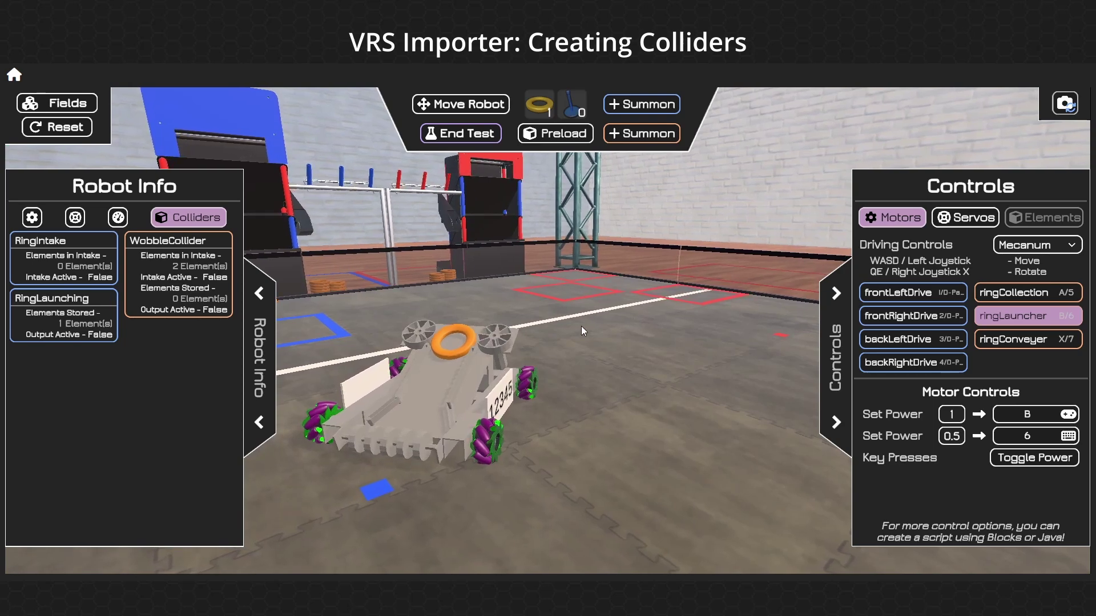
key(6)
key(q)
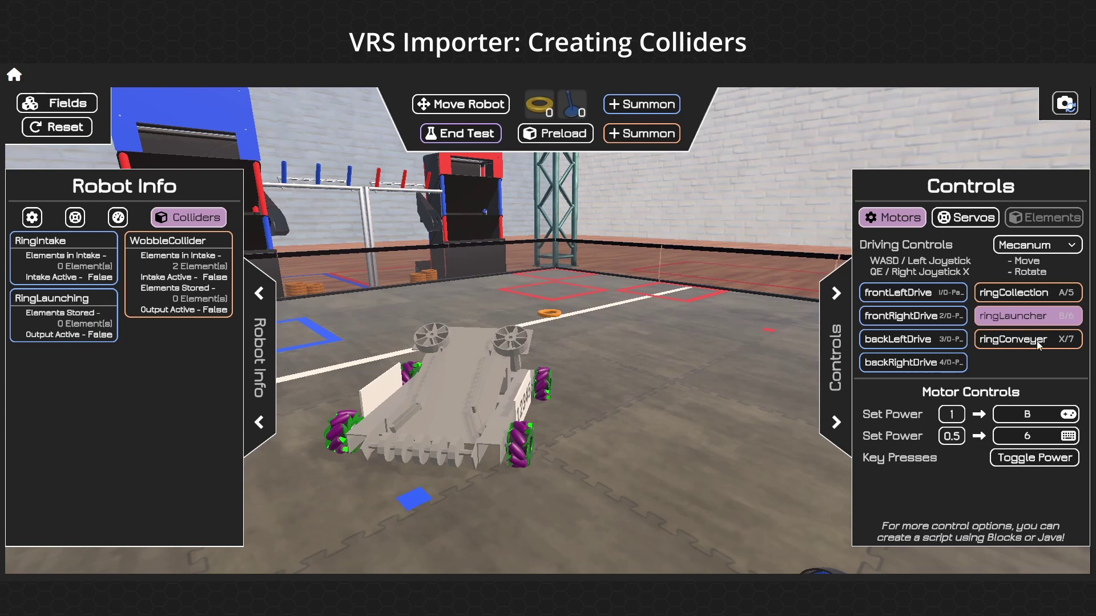
key(b)
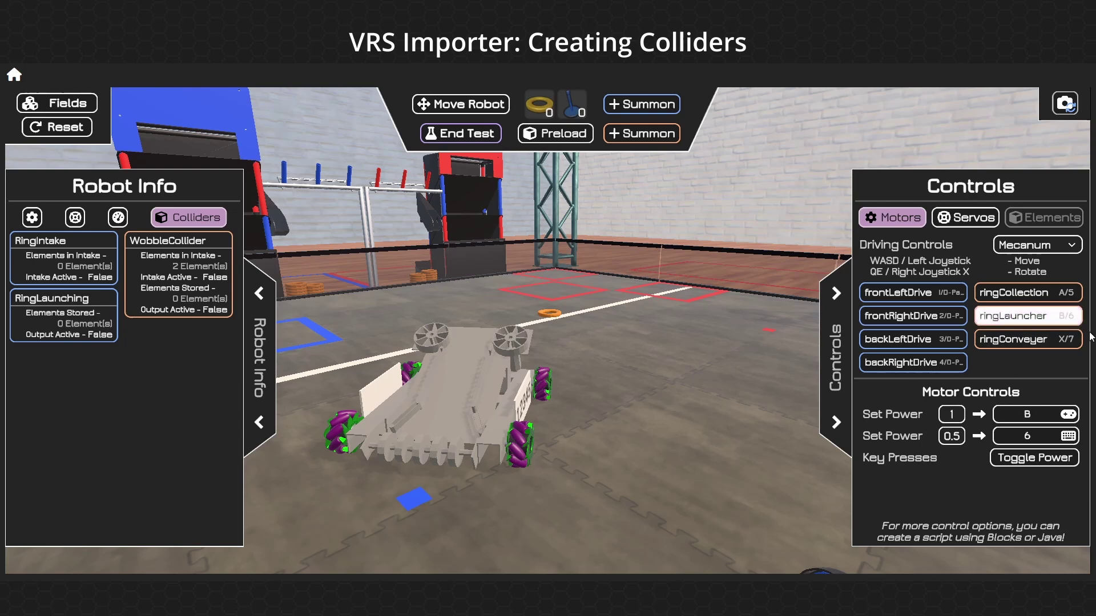
click(1035, 325)
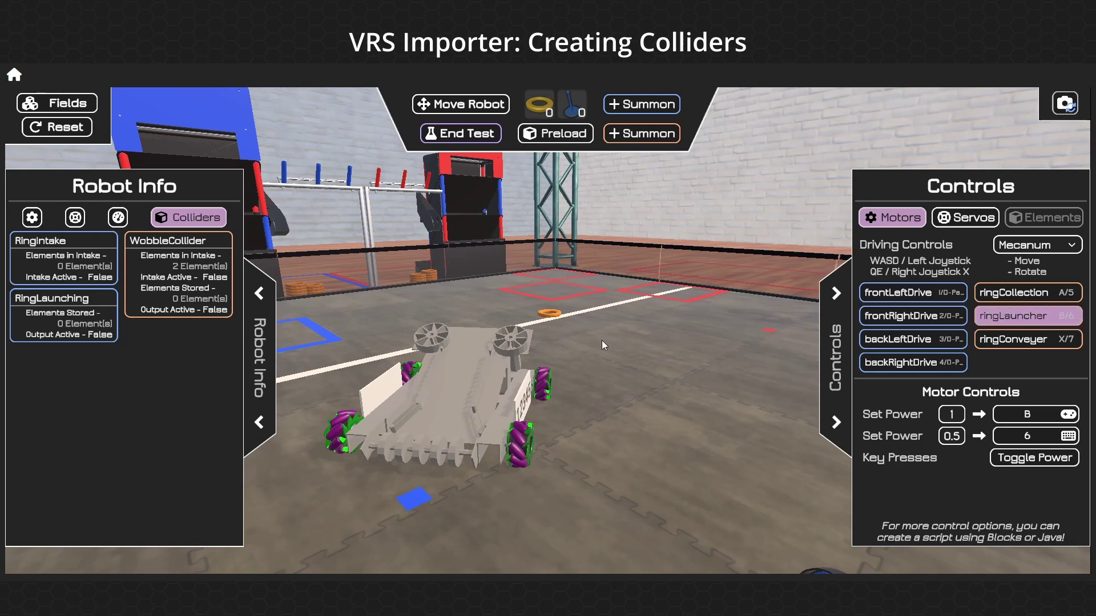
Step: End the test and inspect the placement of the RingIntake, RingLaunching and WobbleCollider colliders on the robot model
drag(602, 340, 516, 234)
click(462, 133)
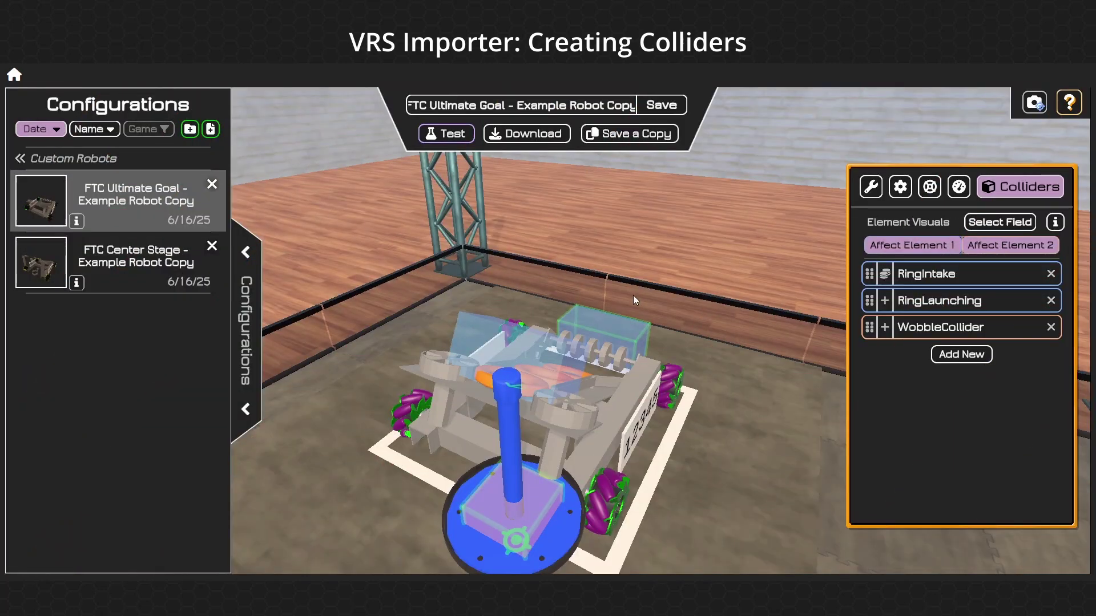
drag(619, 353, 571, 420)
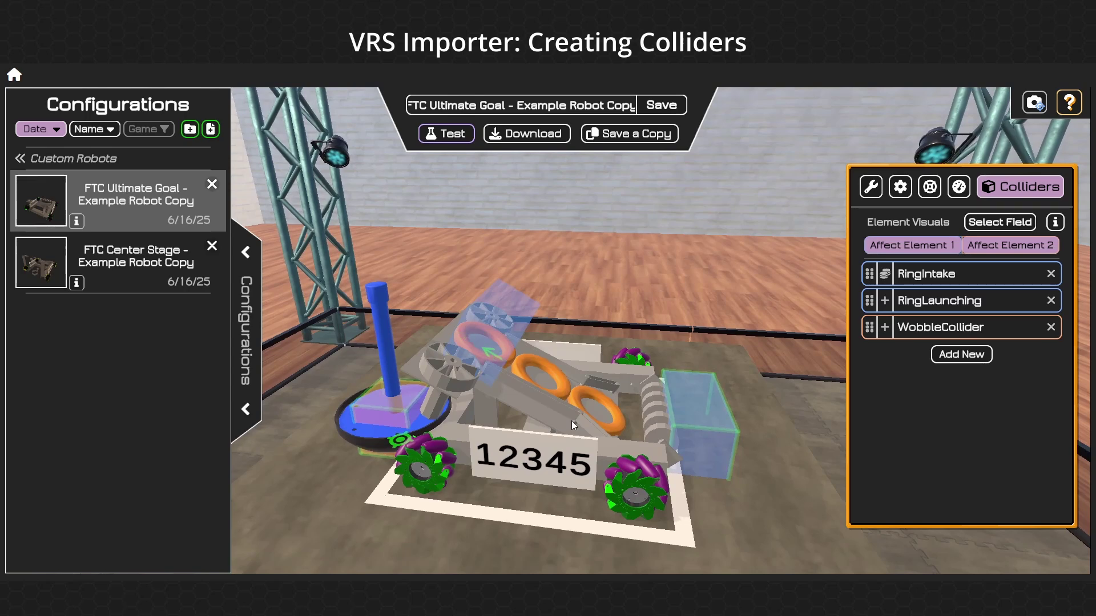
drag(591, 395, 611, 389)
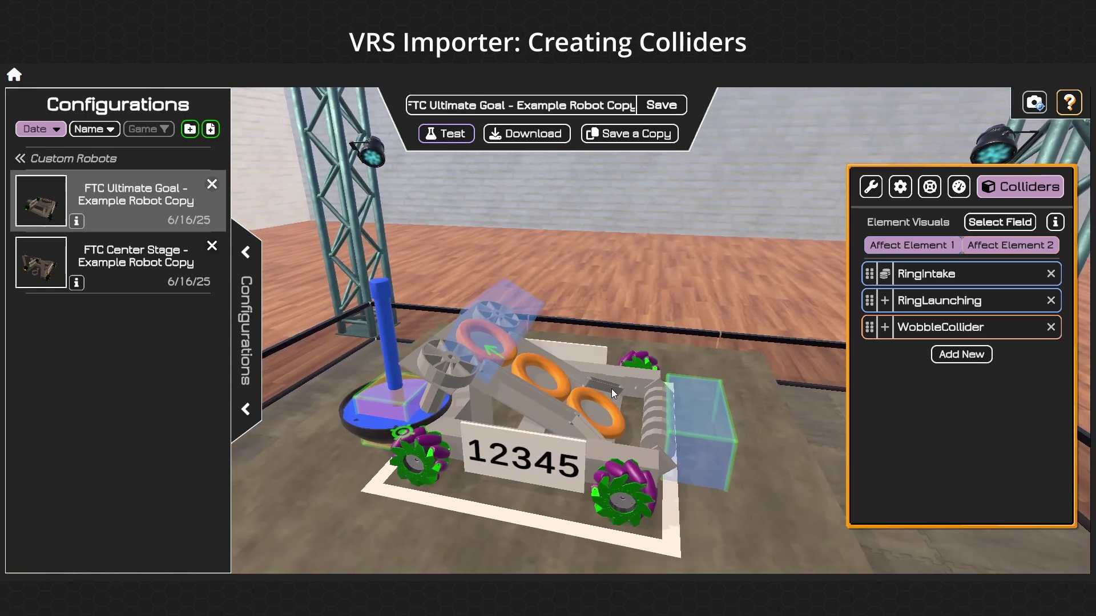